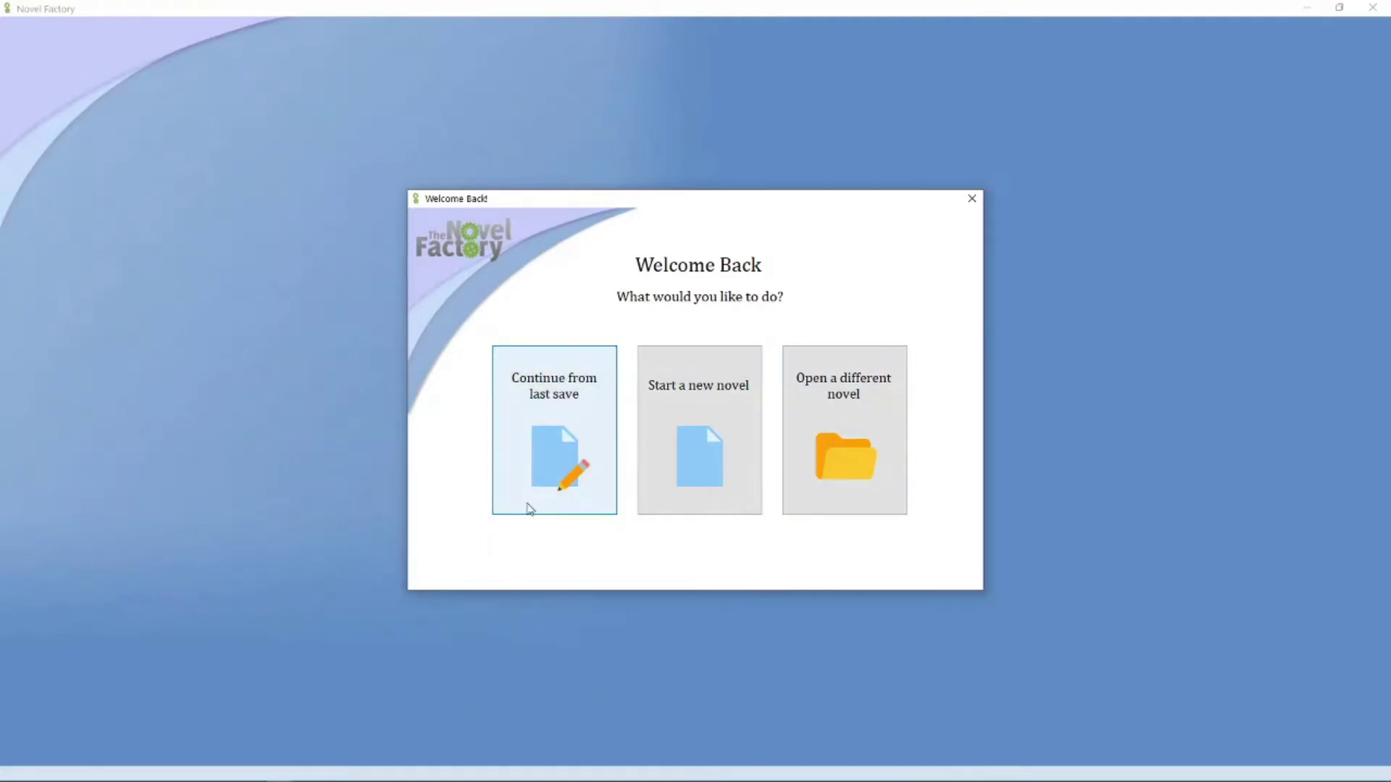
Step: Continue the novel from the last save and open the breakdown of its premise
left_click(538, 453)
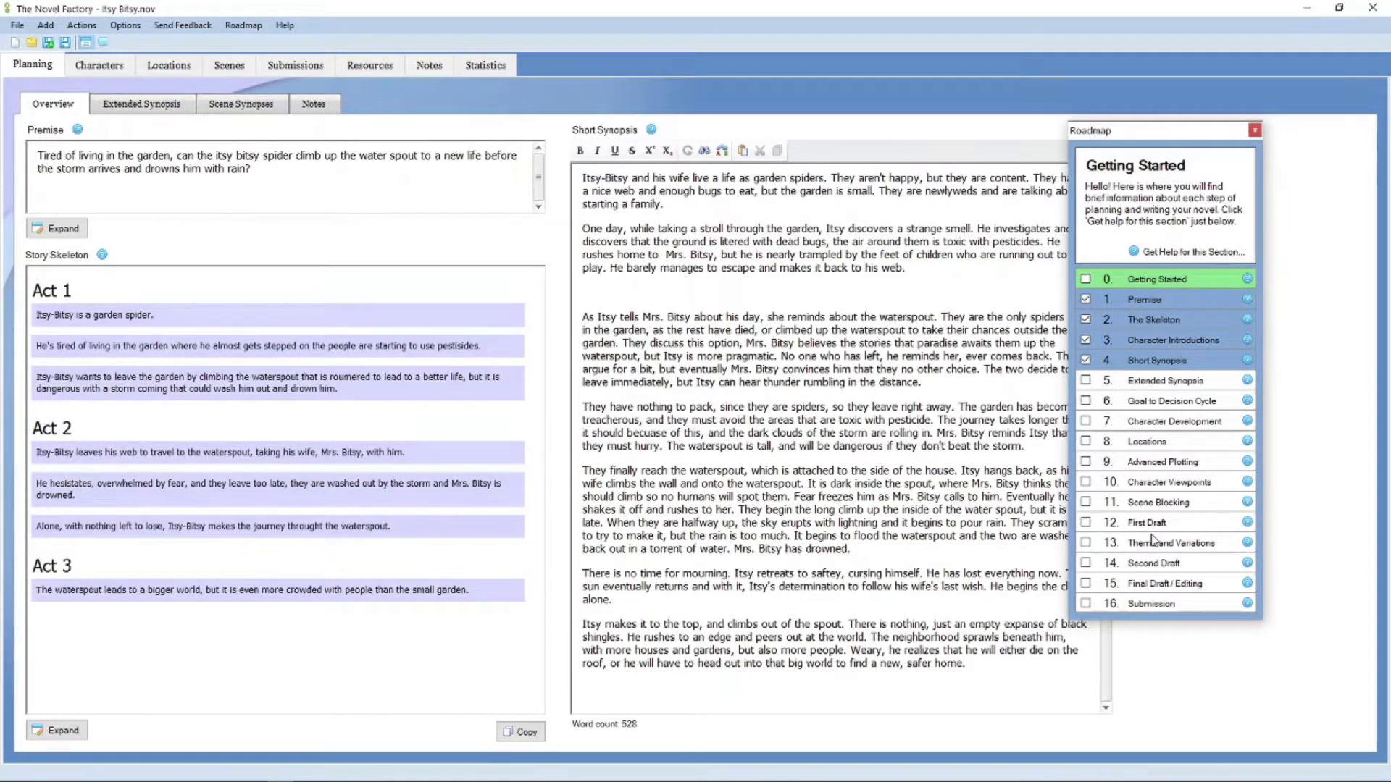
left_click(40, 232)
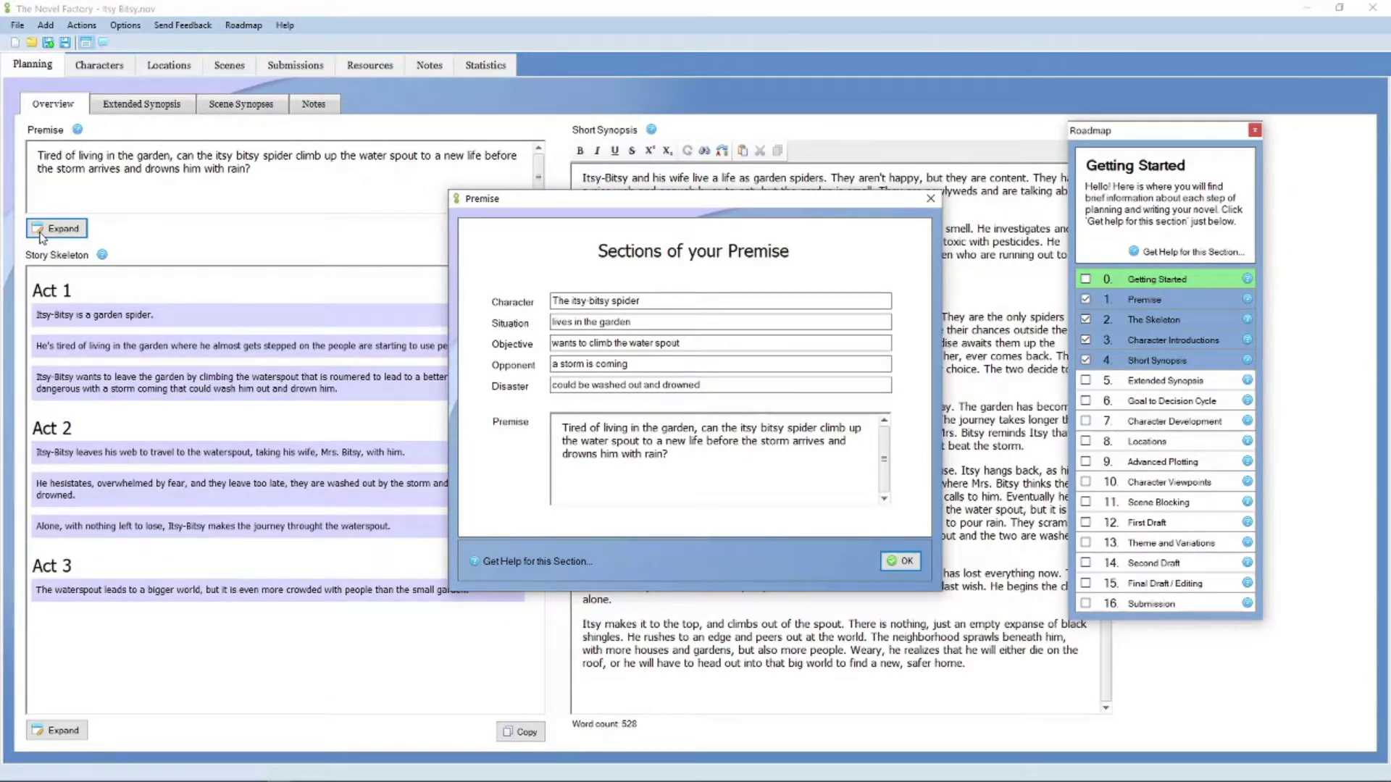
Step: Read the Premise help guide through to the Your Task section, and close the guide and the premise breakdown
left_click(531, 562)
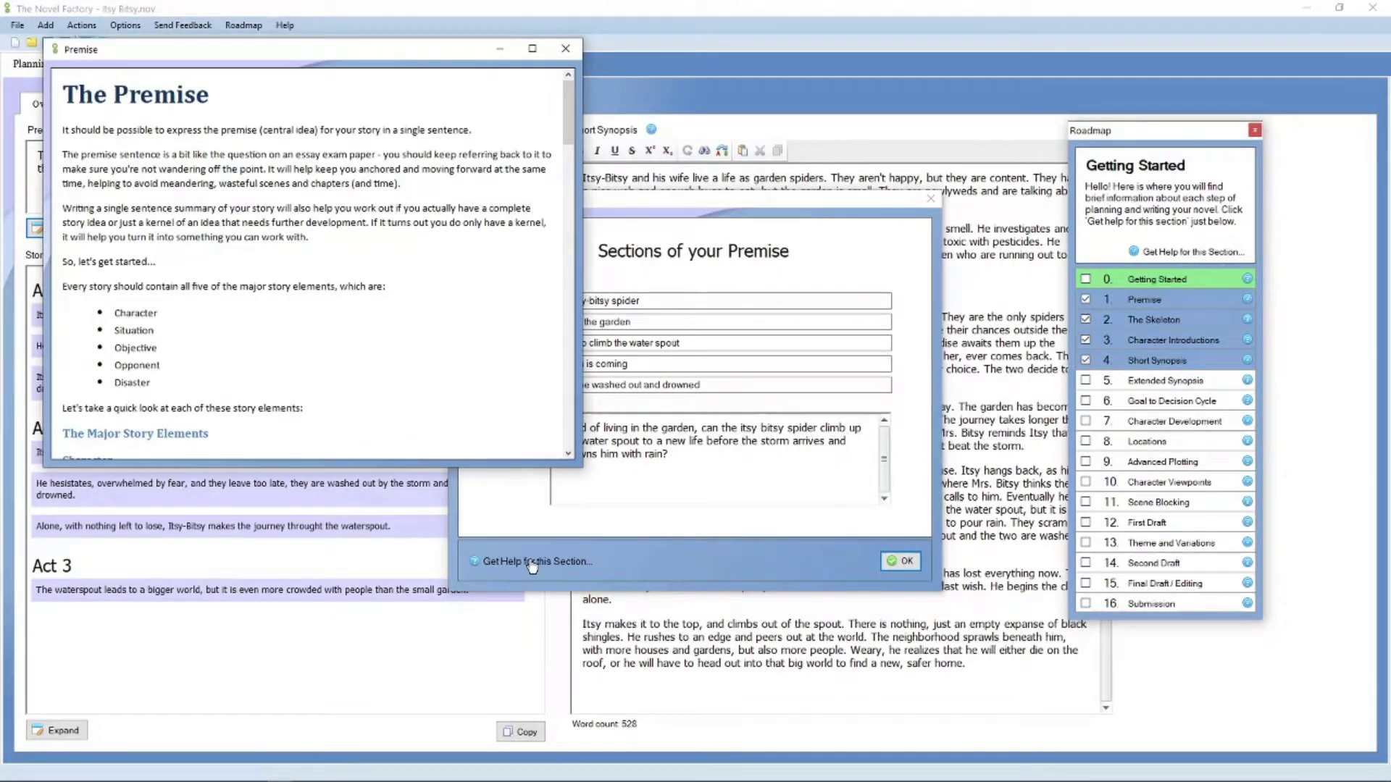
scroll(483, 326, "down", 5)
scroll(482, 327, "up", 5)
scroll(183, 384, "down", 10)
scroll(184, 387, "up", 10)
left_click_drag(568, 171, 520, 445)
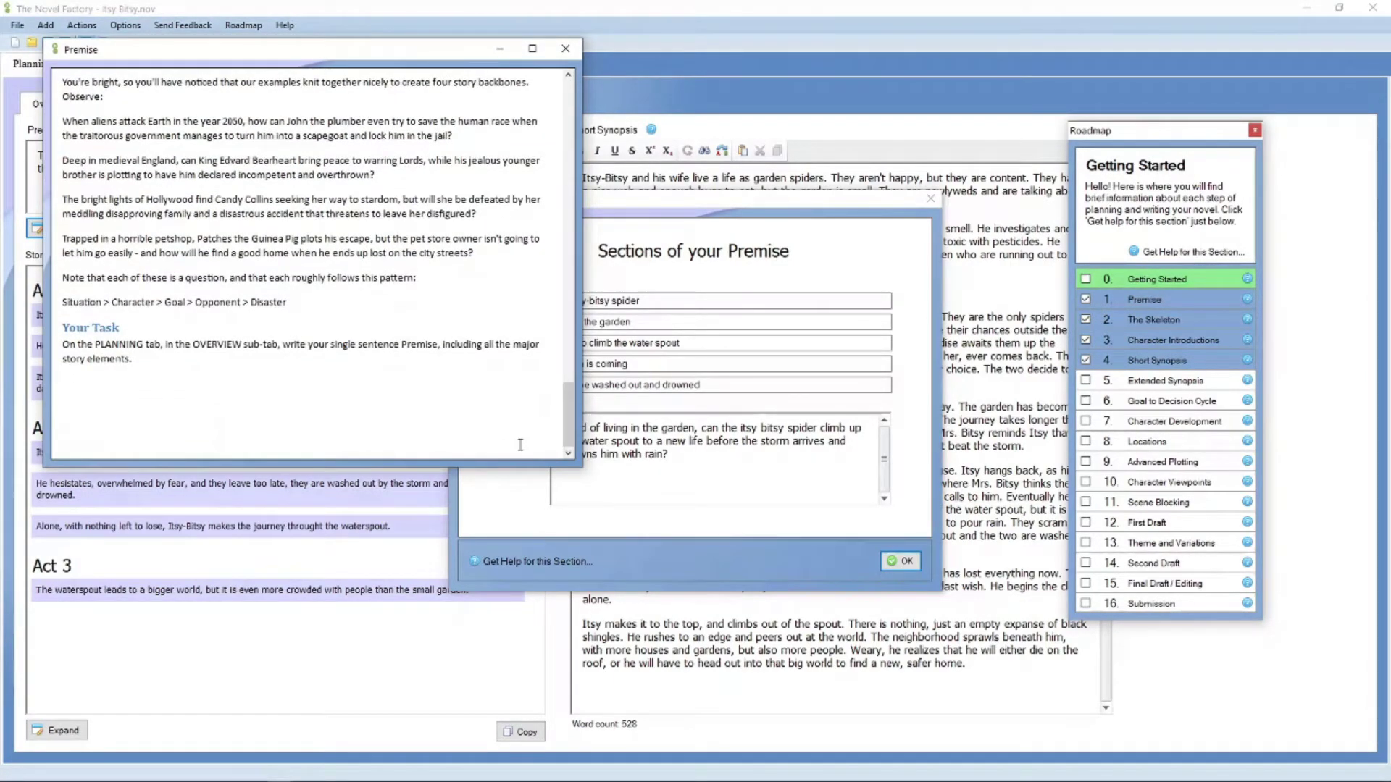
key("Escape")
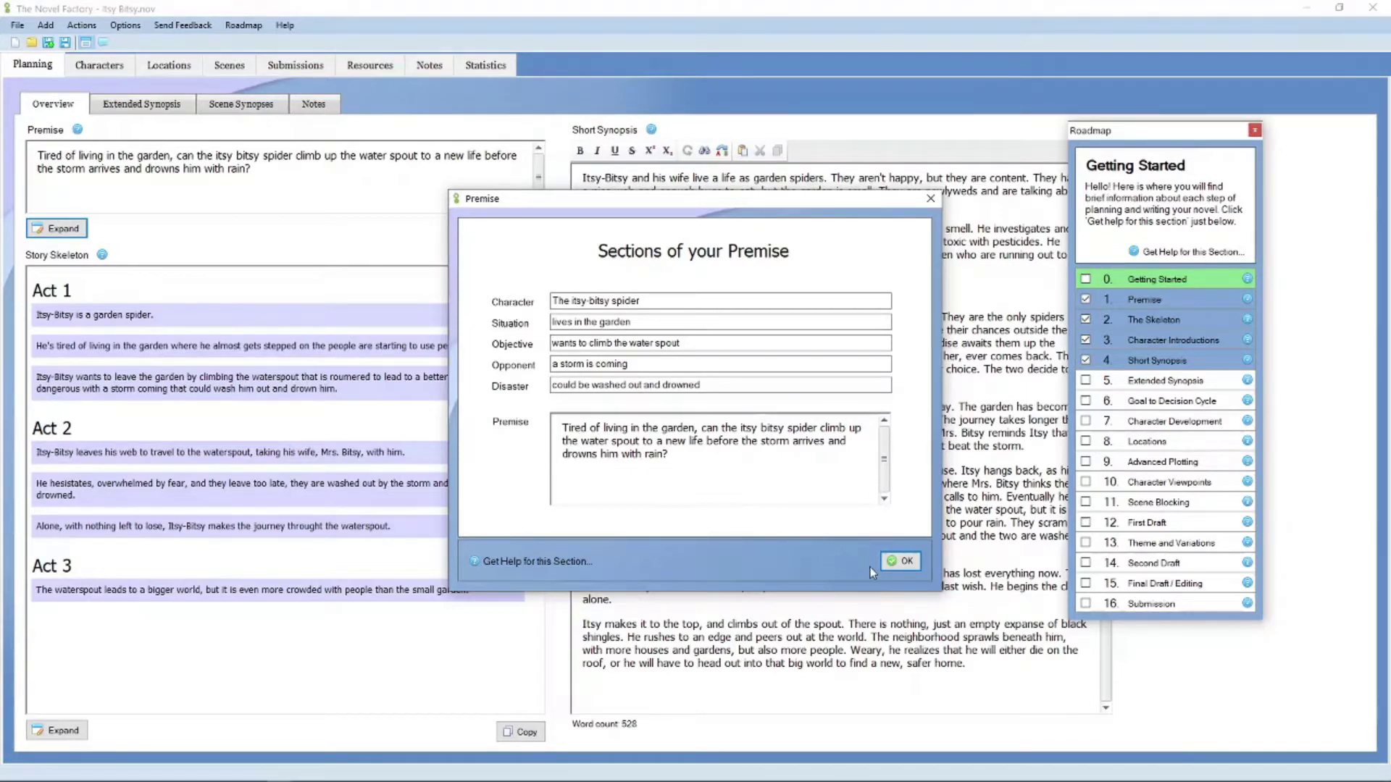
left_click(900, 562)
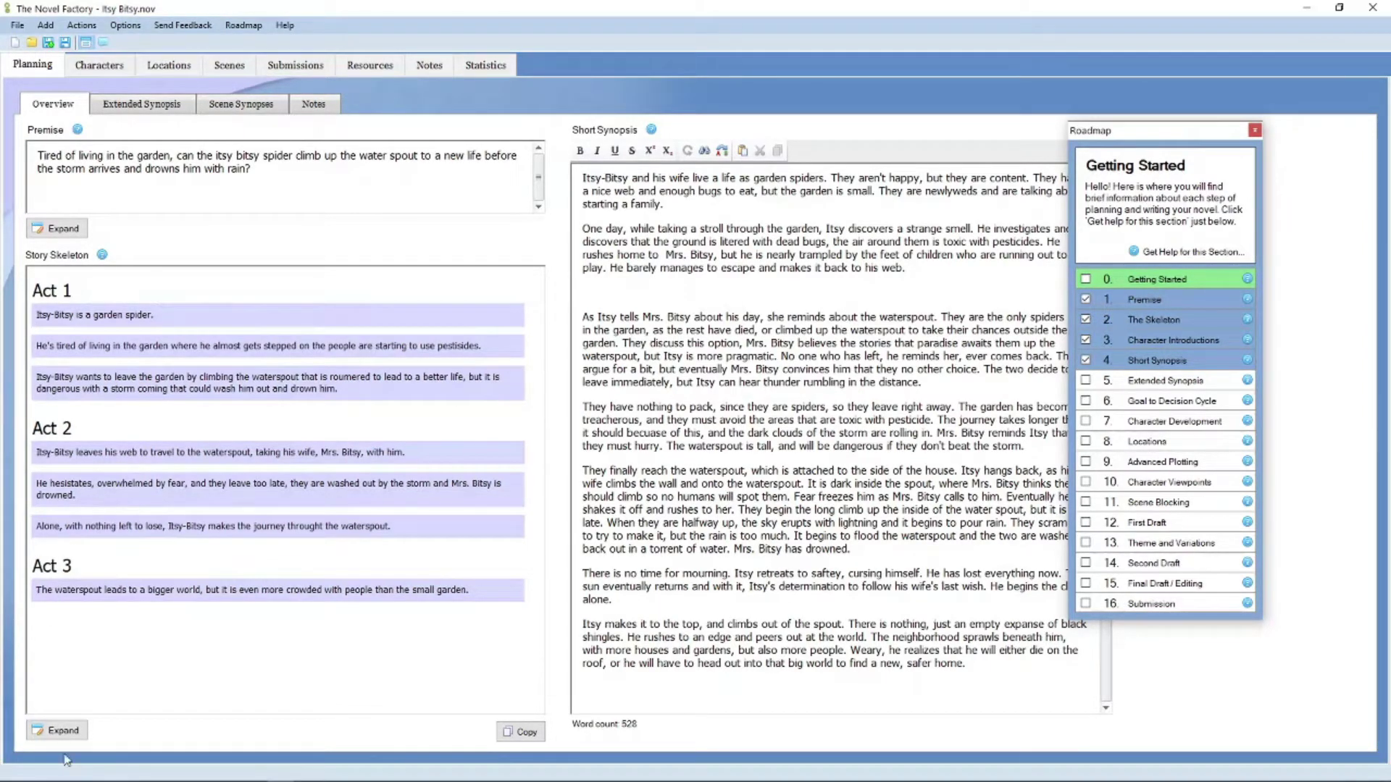
Step: Review the Story Skeleton stages of Act 1, Act 2 and Act 3, and close the skeleton
left_click(54, 732)
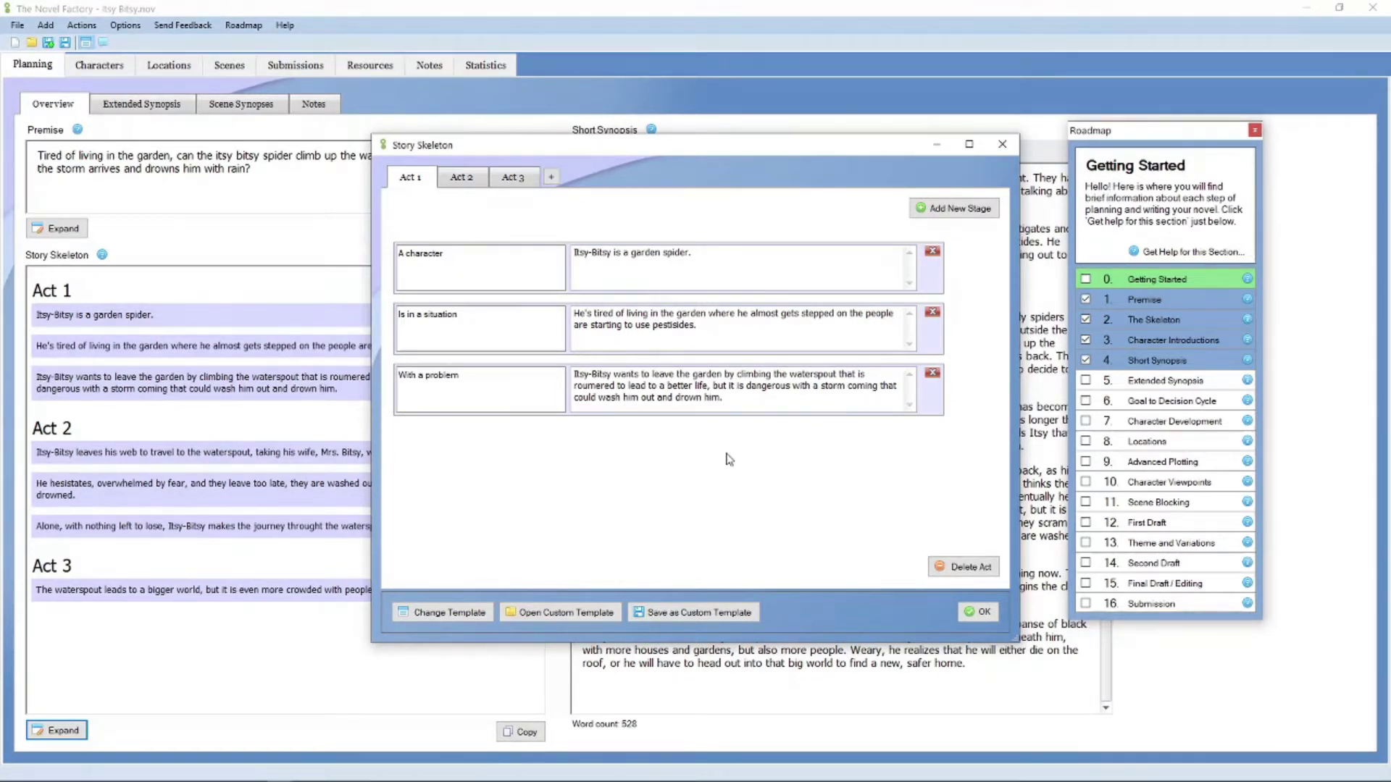
left_click(471, 179)
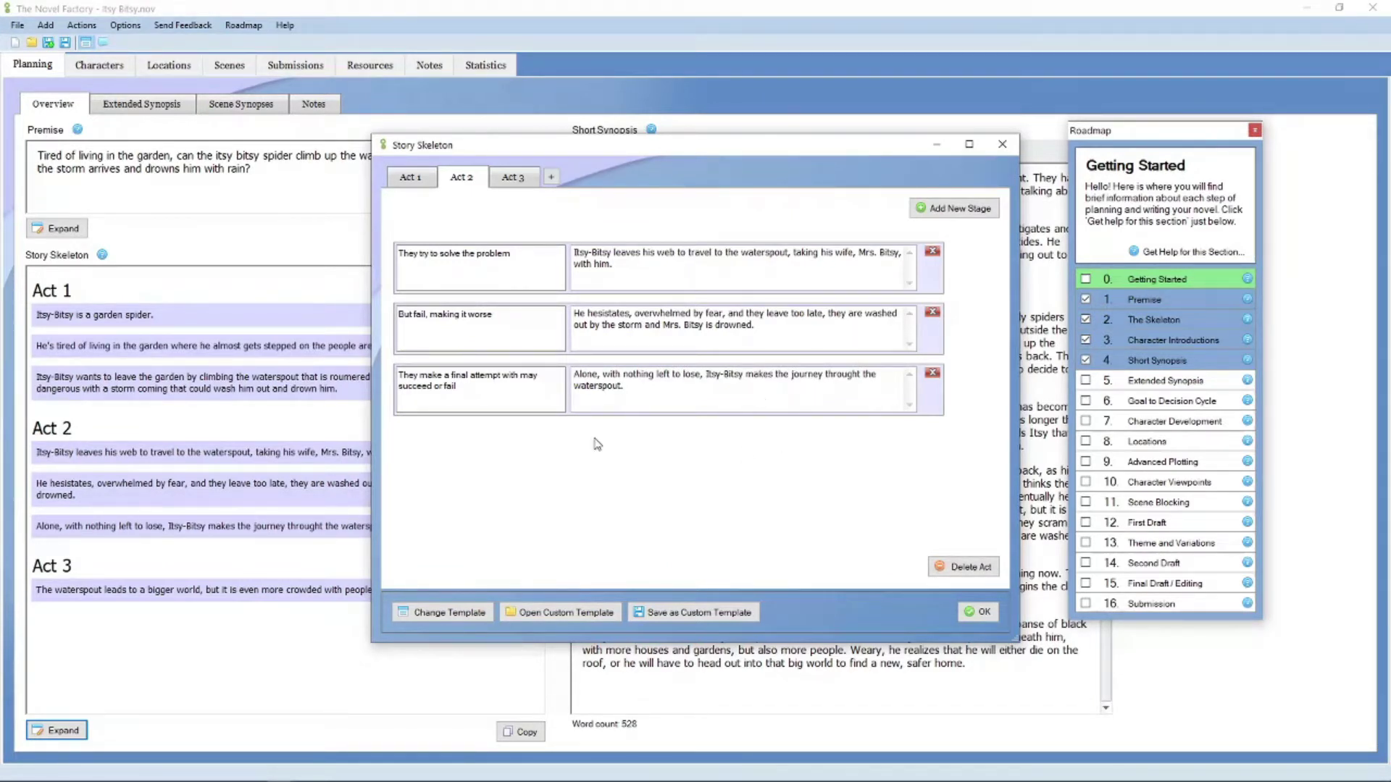
left_click(512, 181)
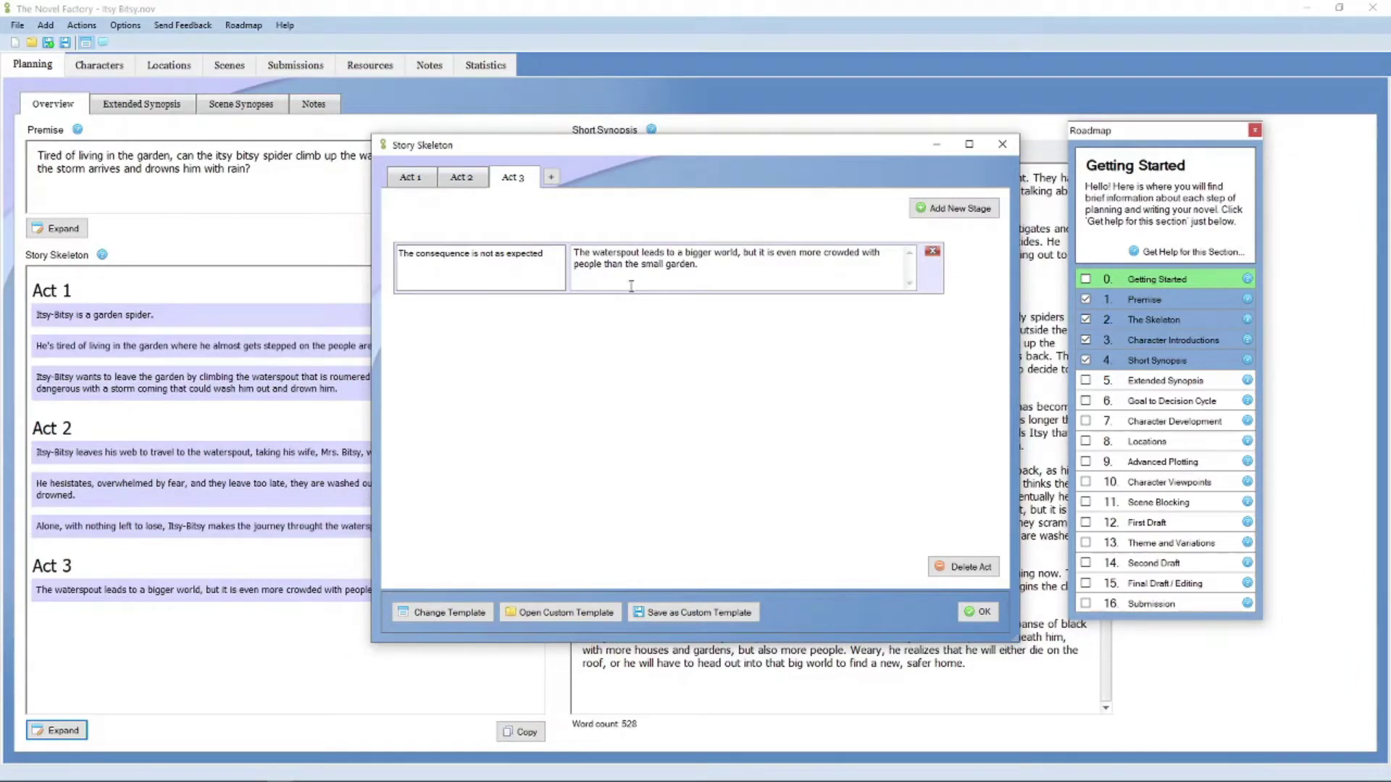
key("Return")
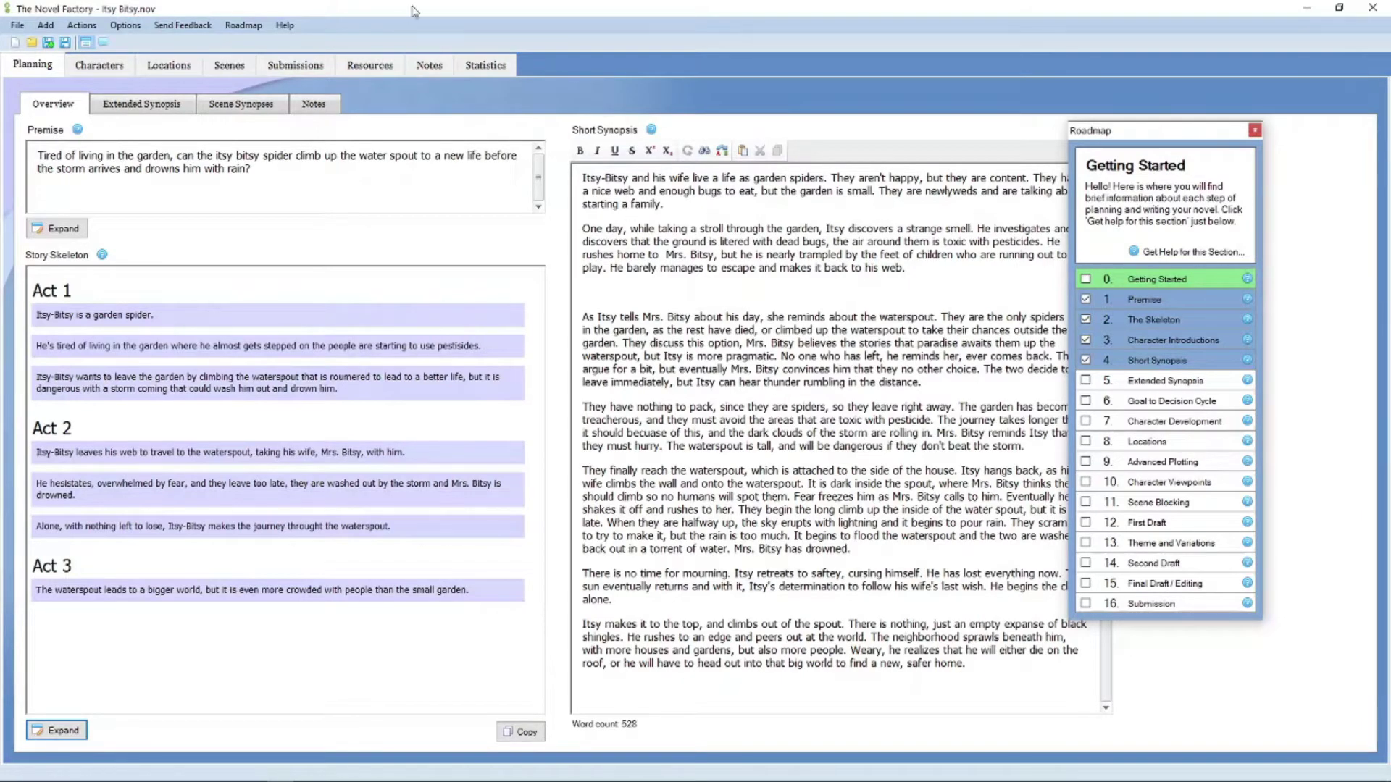
Step: Review Itsy's basic character details and the available character types, keeping Protagonist, and close the details
left_click(81, 70)
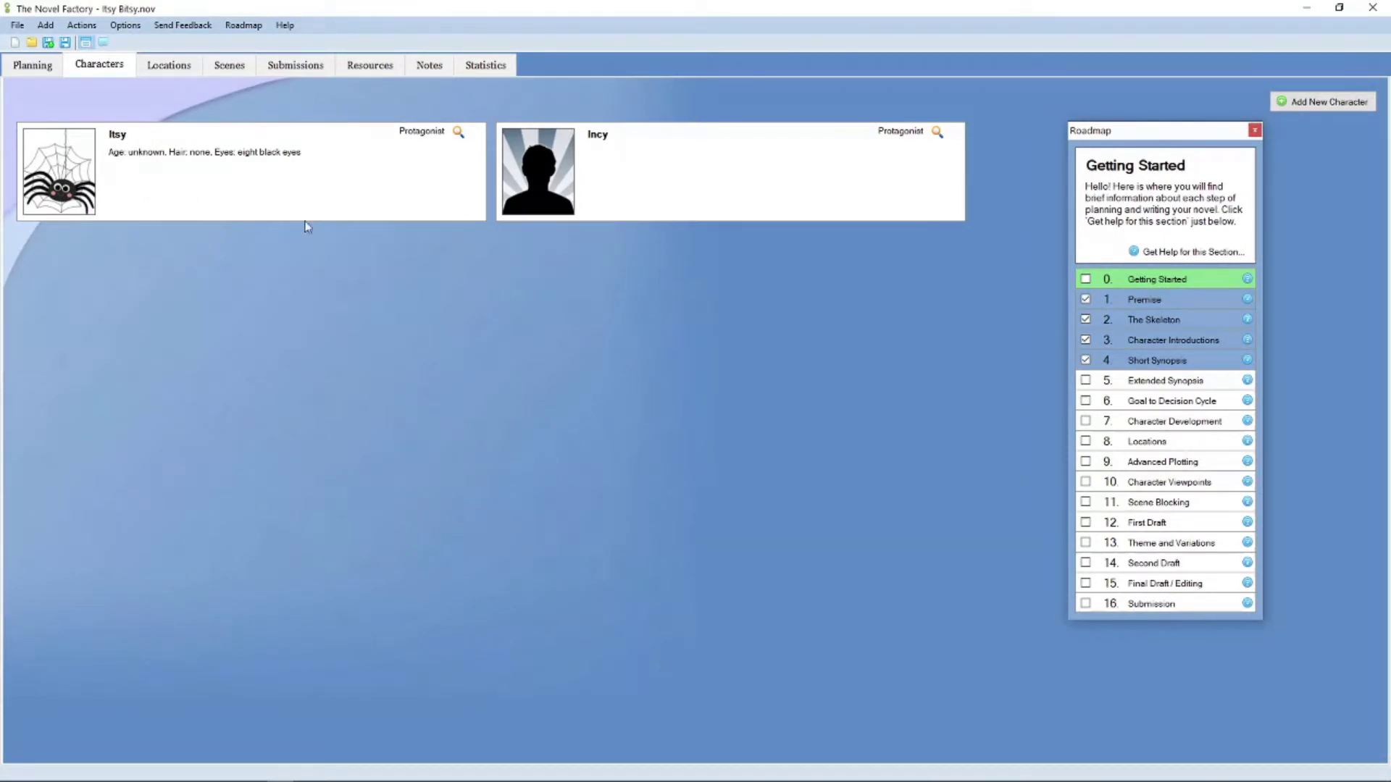
left_click(458, 133)
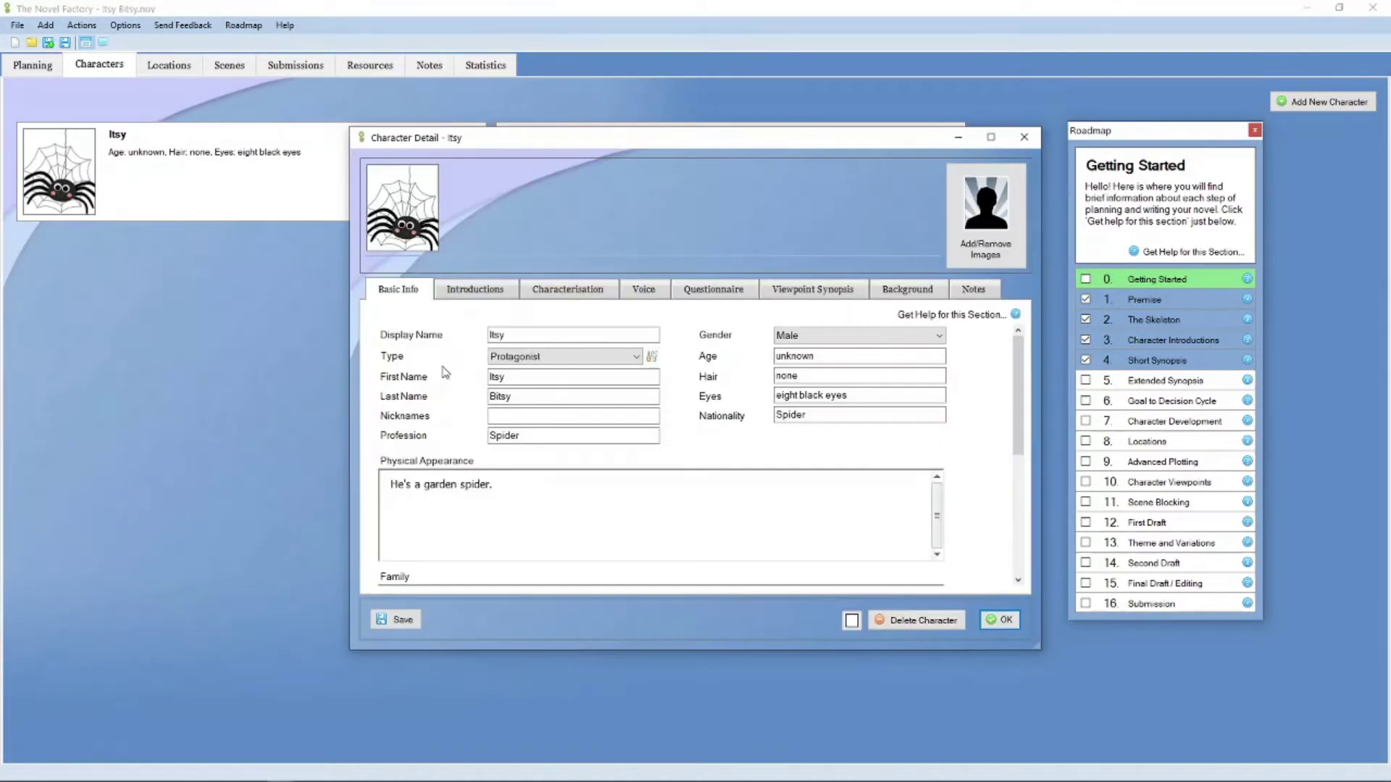
left_click(548, 357)
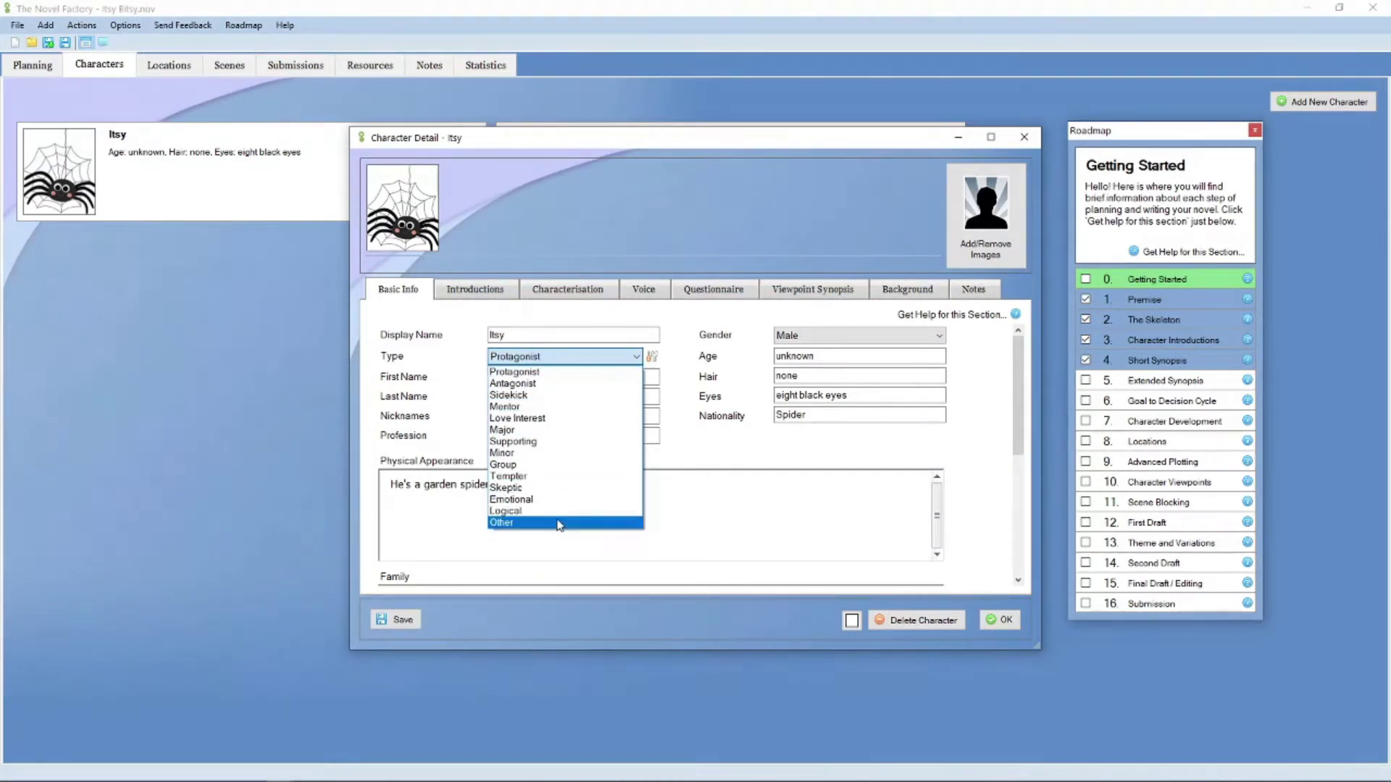
left_click(552, 370)
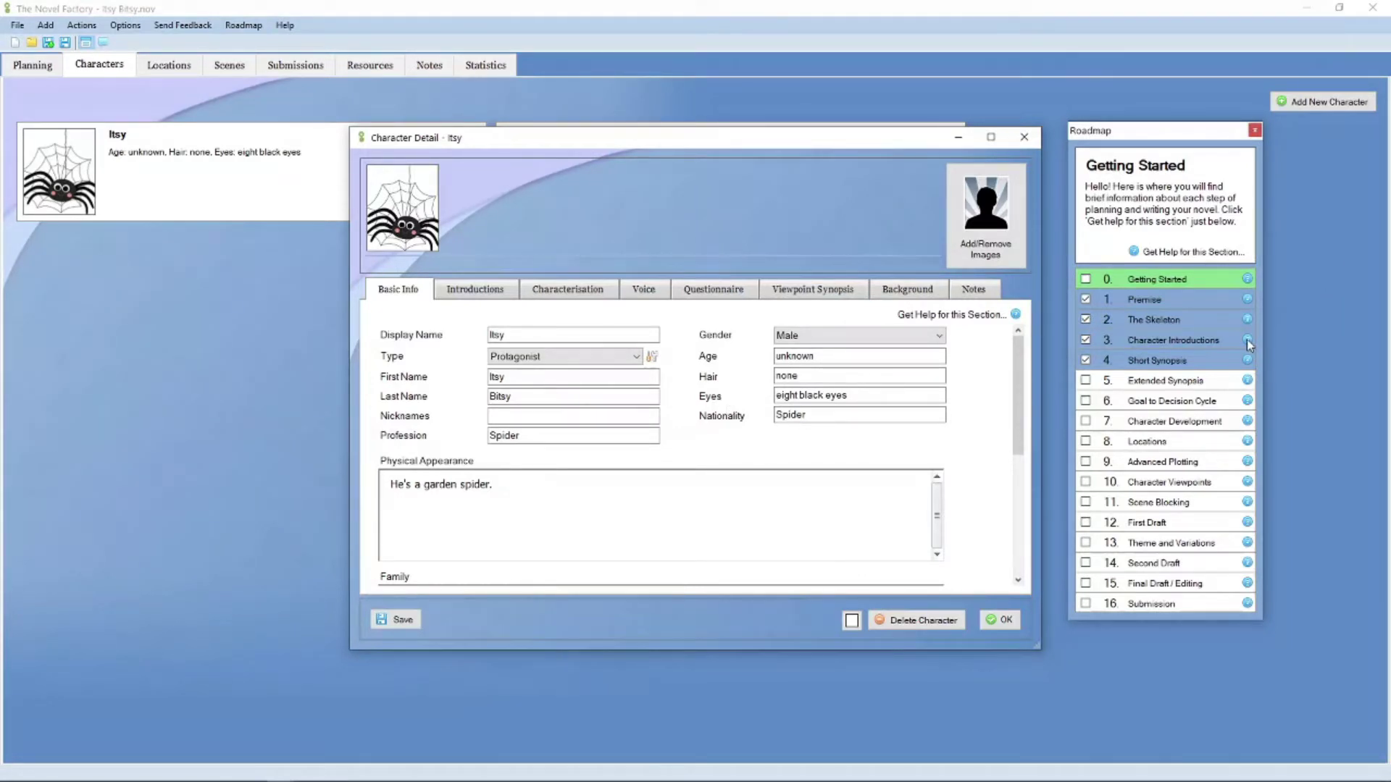
left_click(1000, 620)
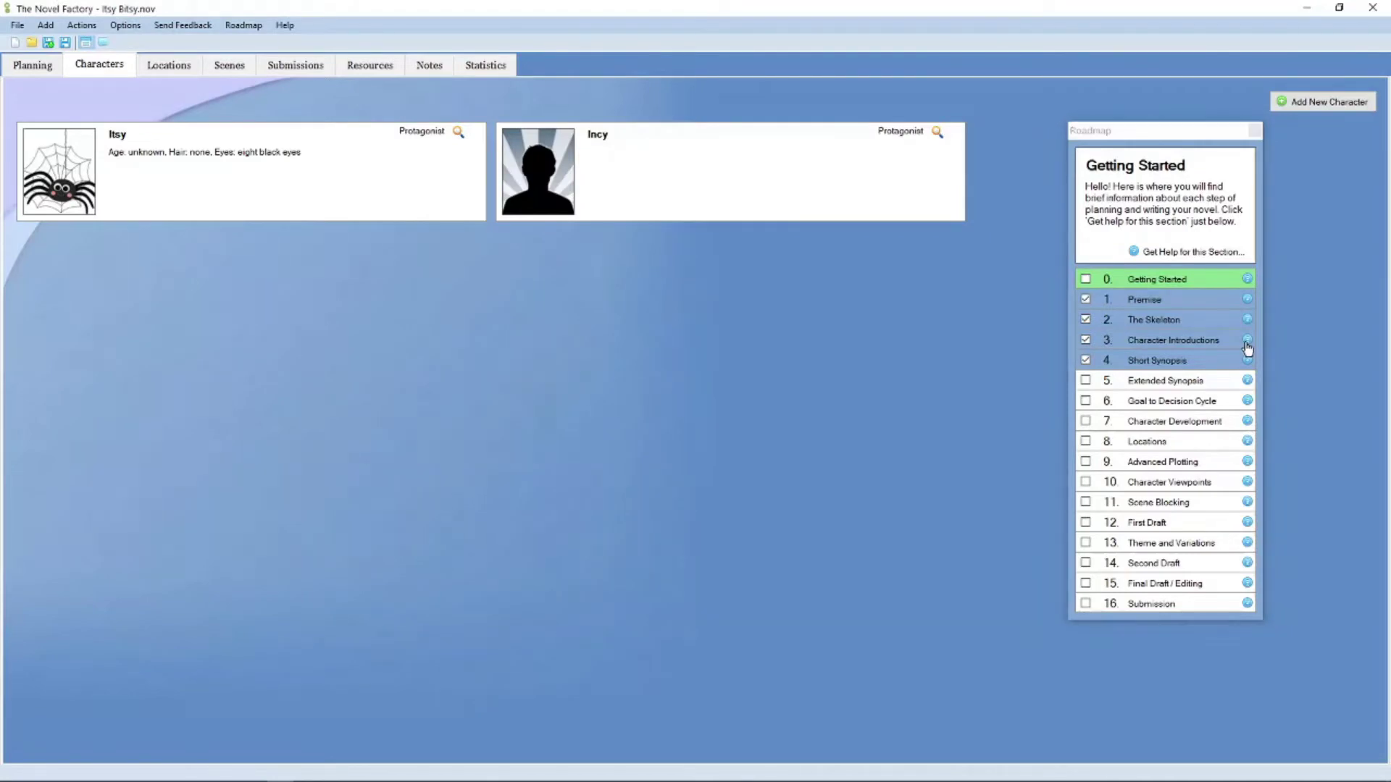
Step: Read the roadmap's help guide on Character Introductions
left_click(1247, 340)
scroll(577, 292, "down", 3)
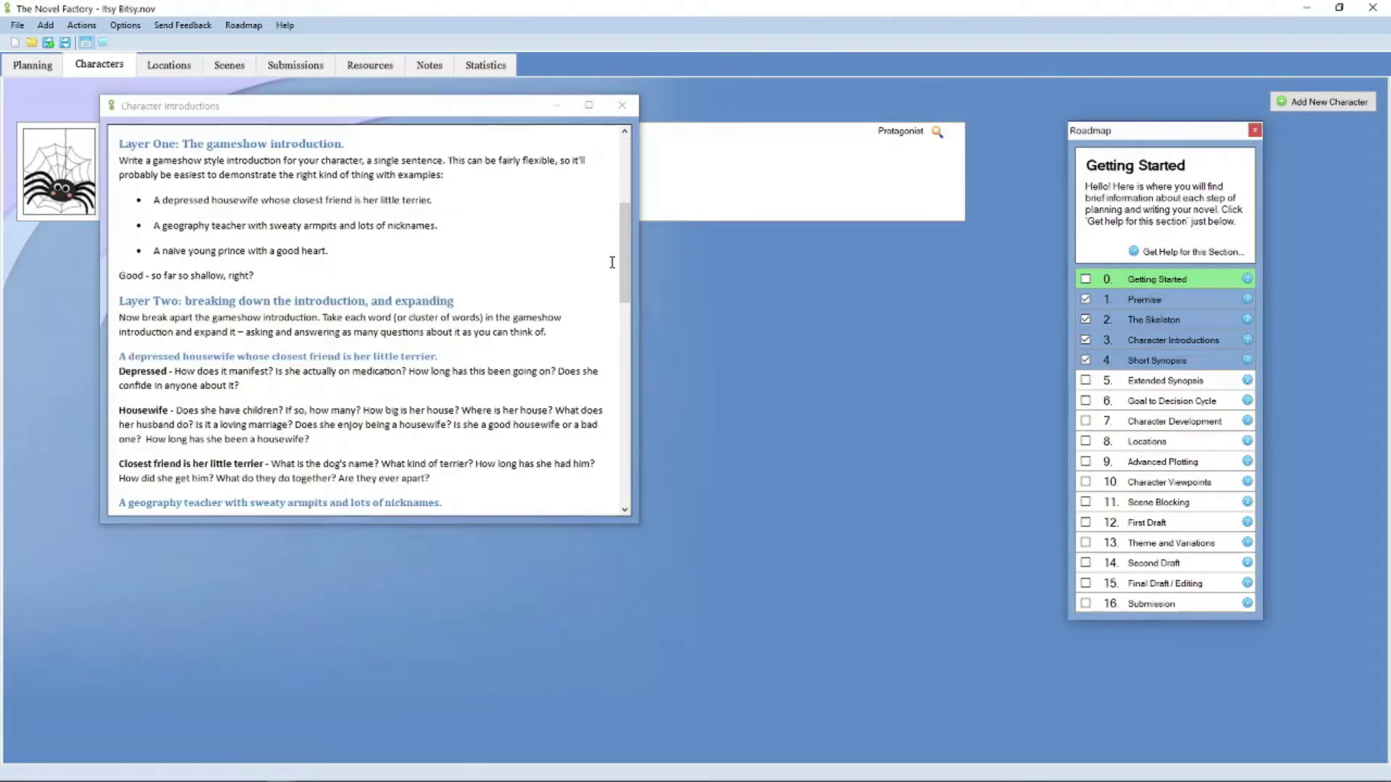
left_click_drag(627, 243, 630, 419)
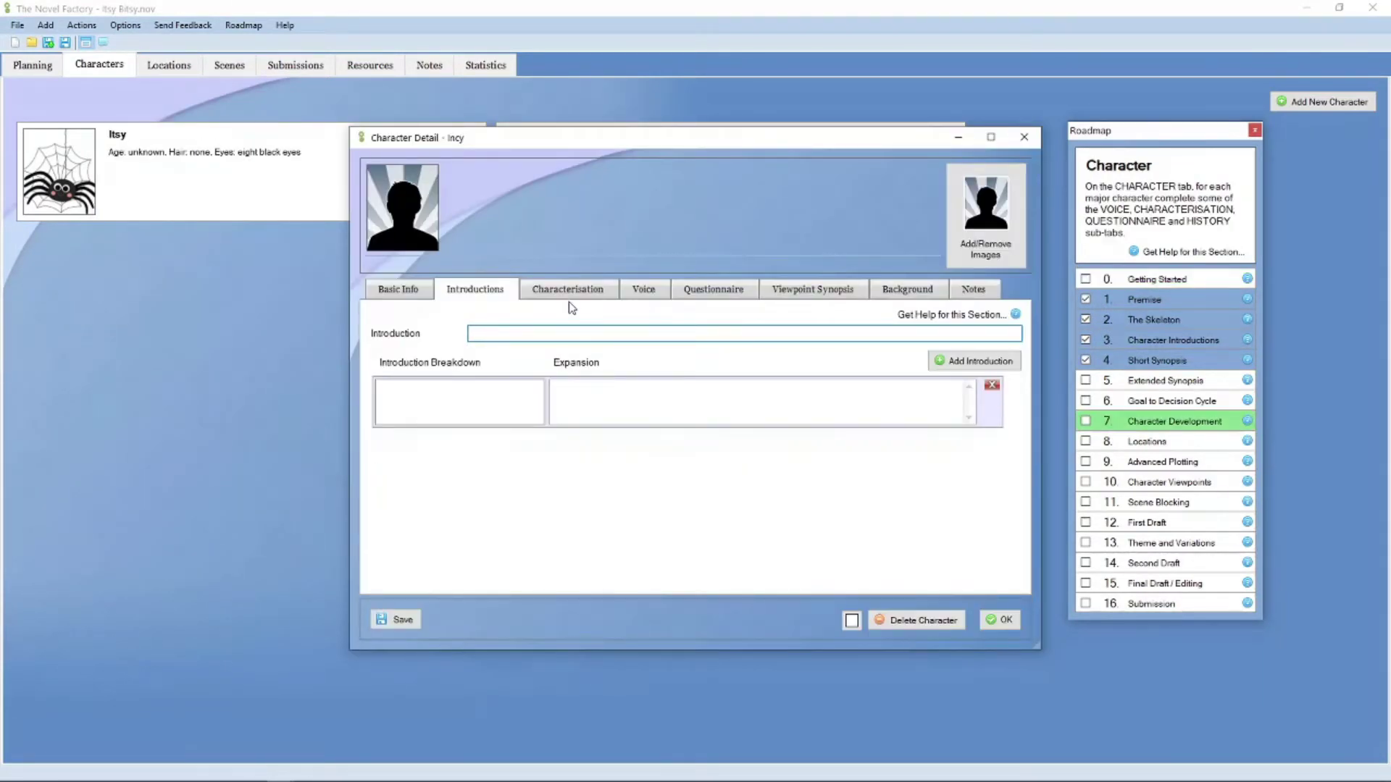
Step: Set Incy's characterisation archetype to the Myers-Briggs type INFJ - Advocate
left_click(566, 293)
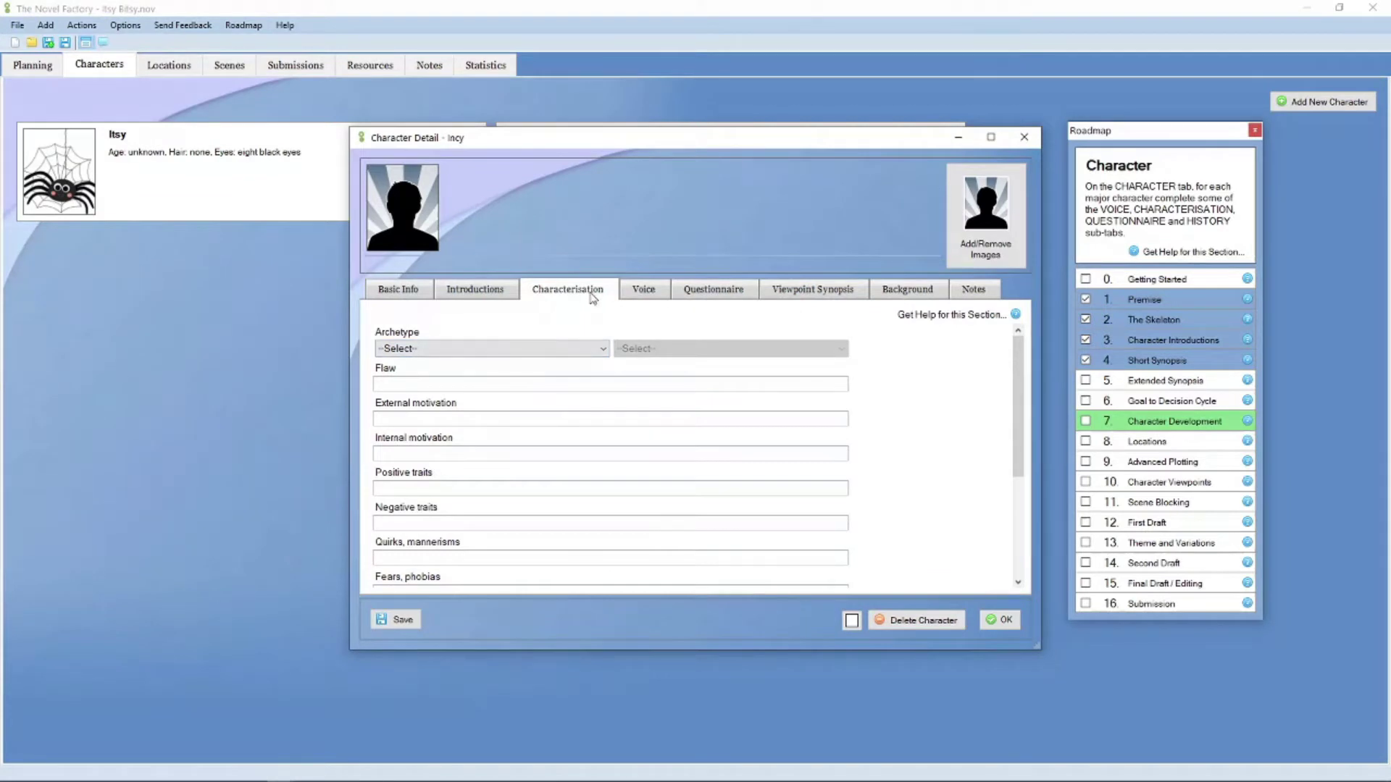
left_click(559, 348)
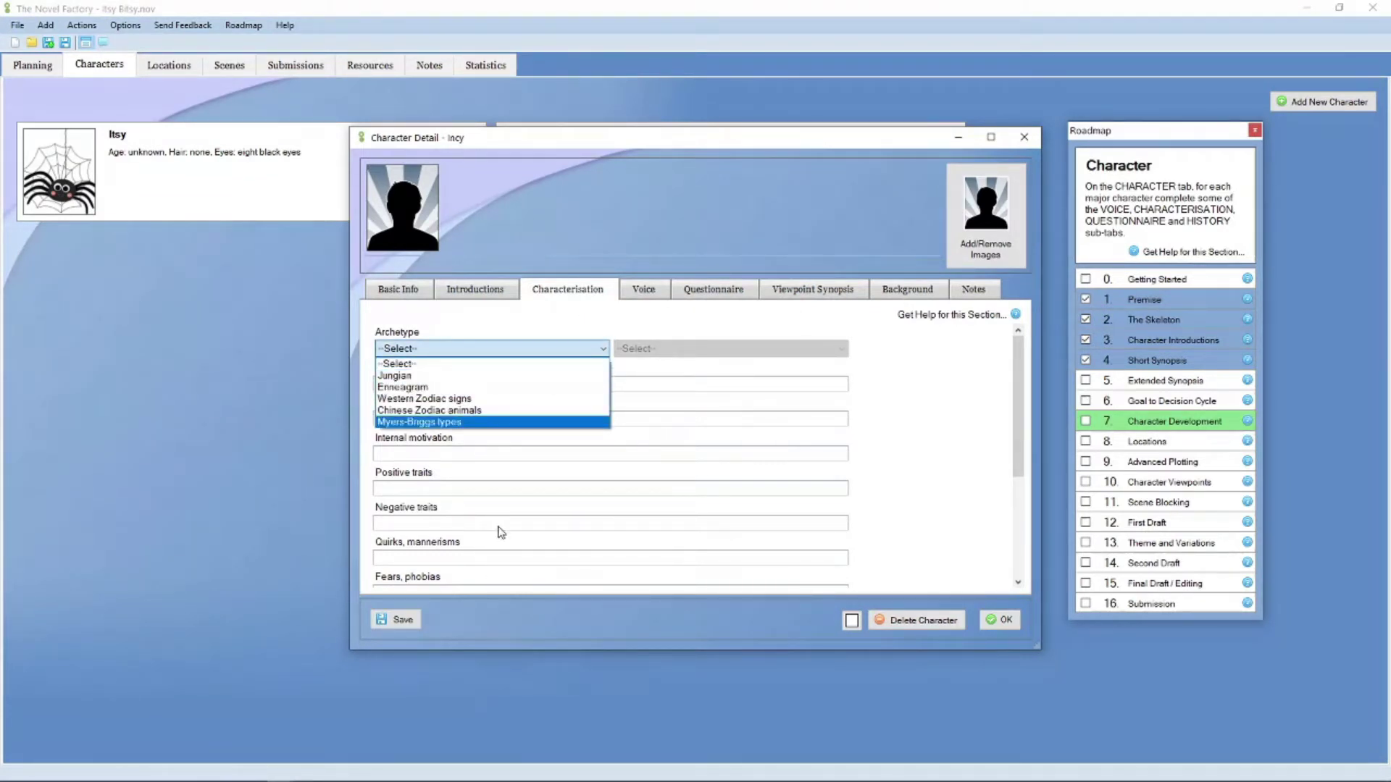
left_click(537, 423)
left_click(694, 352)
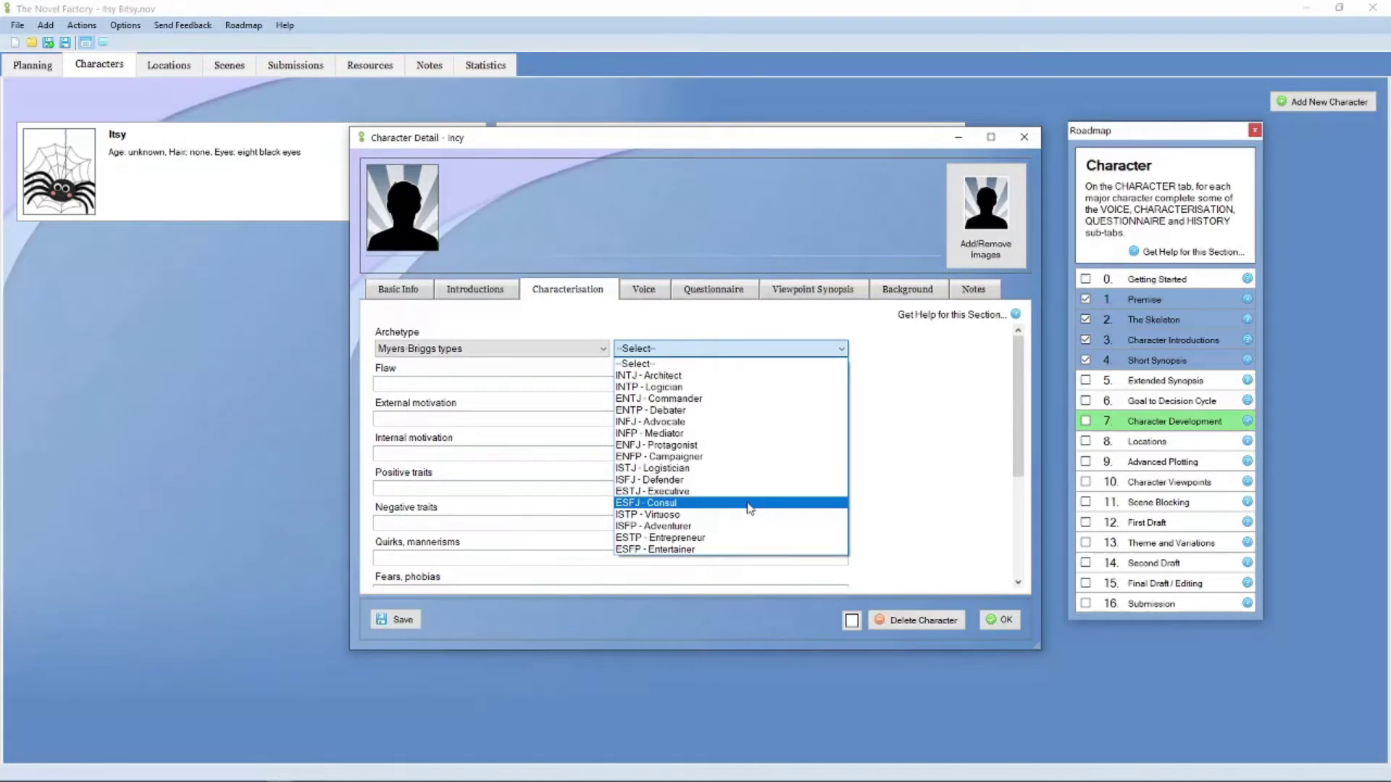
left_click(758, 426)
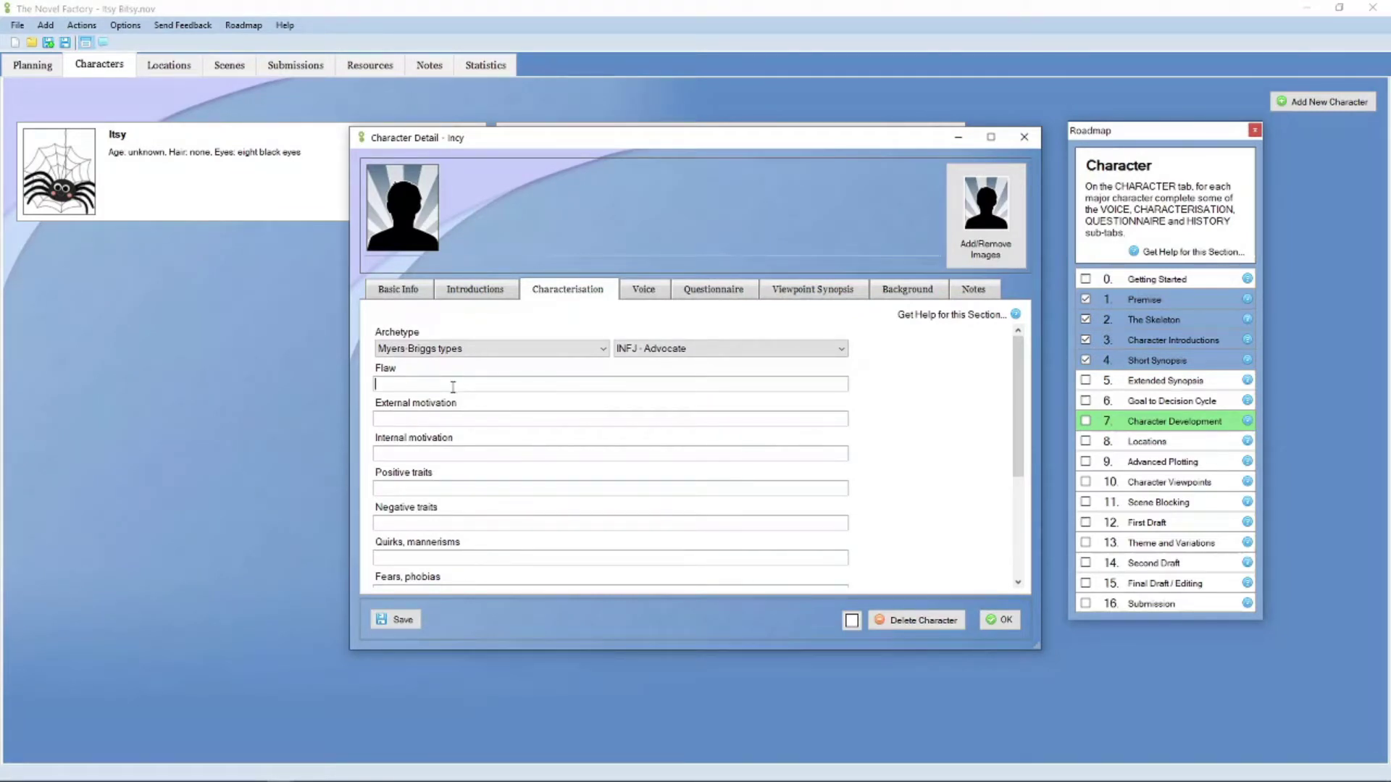
Step: Enter "She is fanciful and flighty" as Incy's flaw
type("Shee")
key("BackSpace")
type("is fanciful and flighty")
Step: Look through Incy's remaining Characterisation fields and all of the Voice fields
scroll(417, 377, "down", 1)
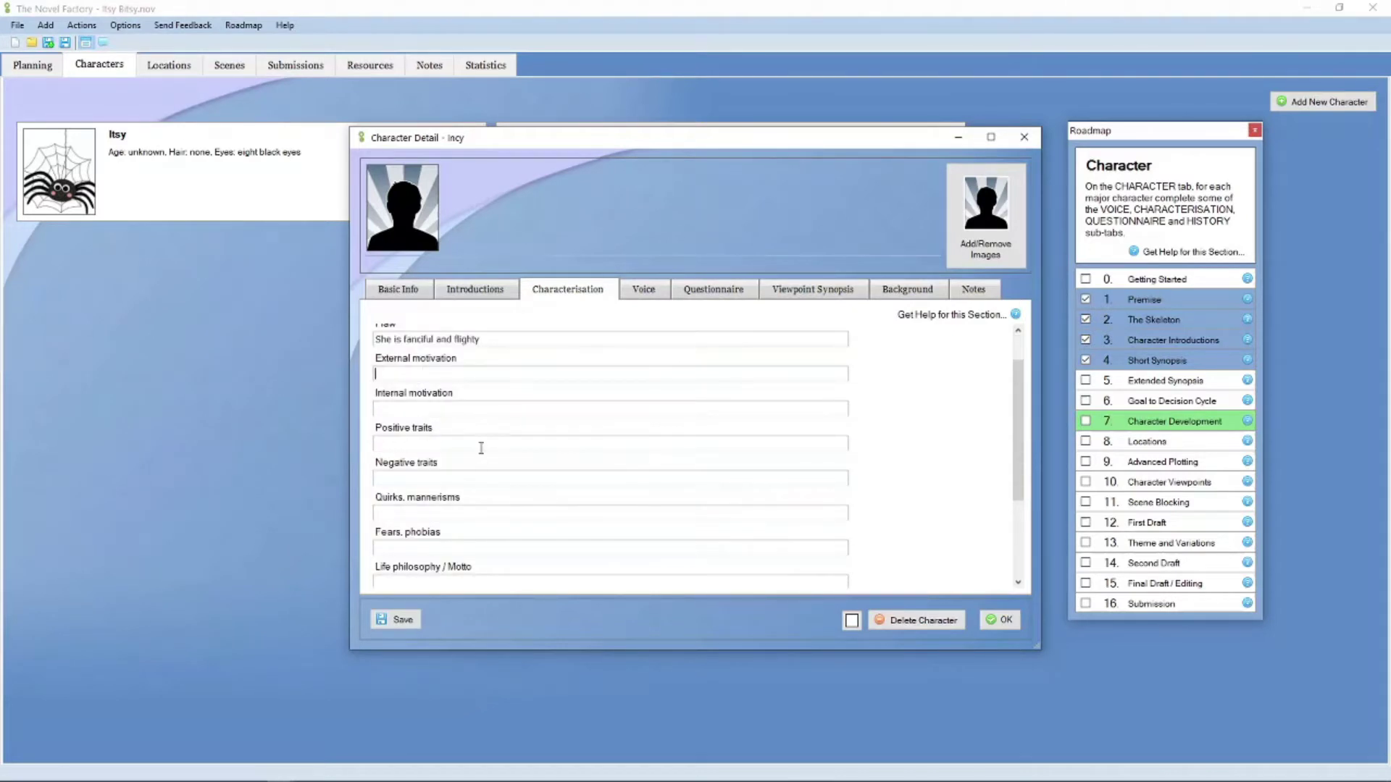
scroll(467, 471, "down", 1)
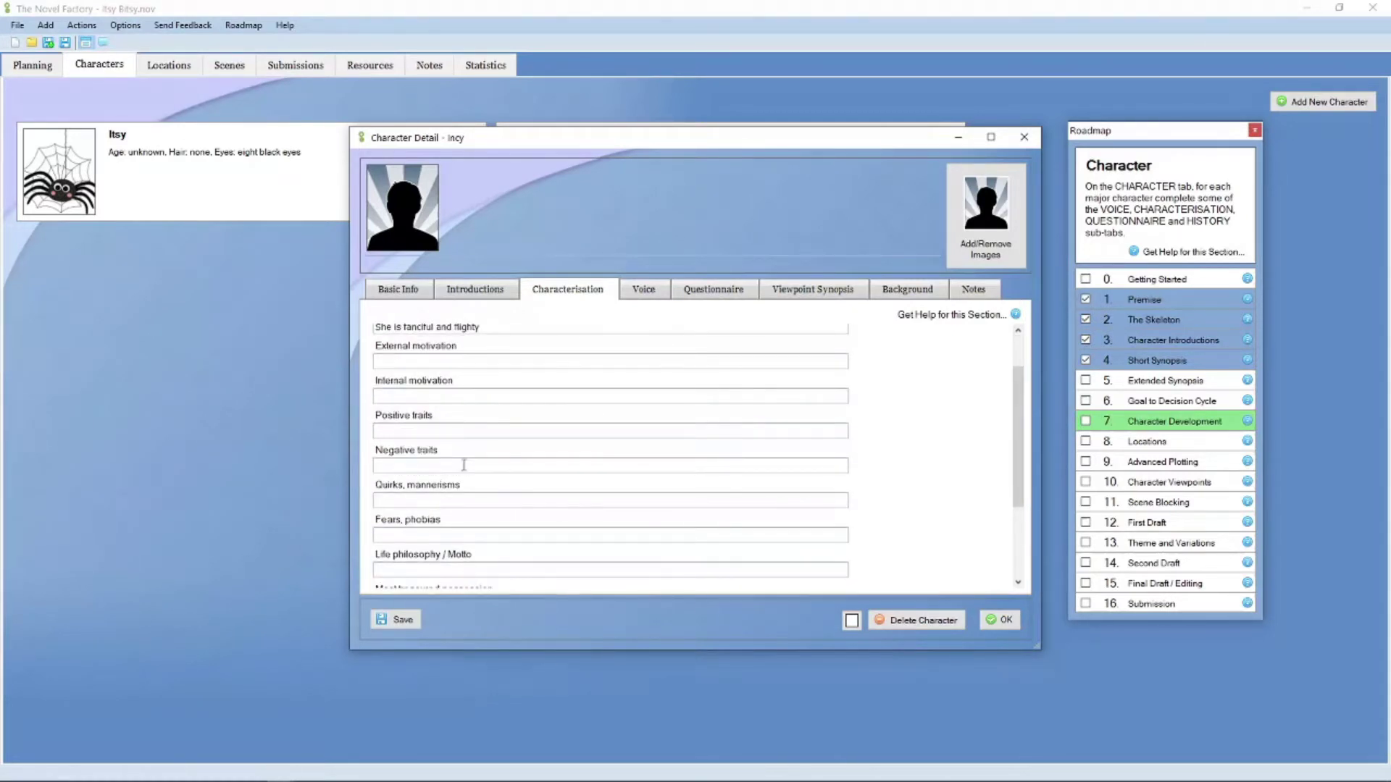
scroll(463, 464, "down", 3)
scroll(463, 464, "down", 3)
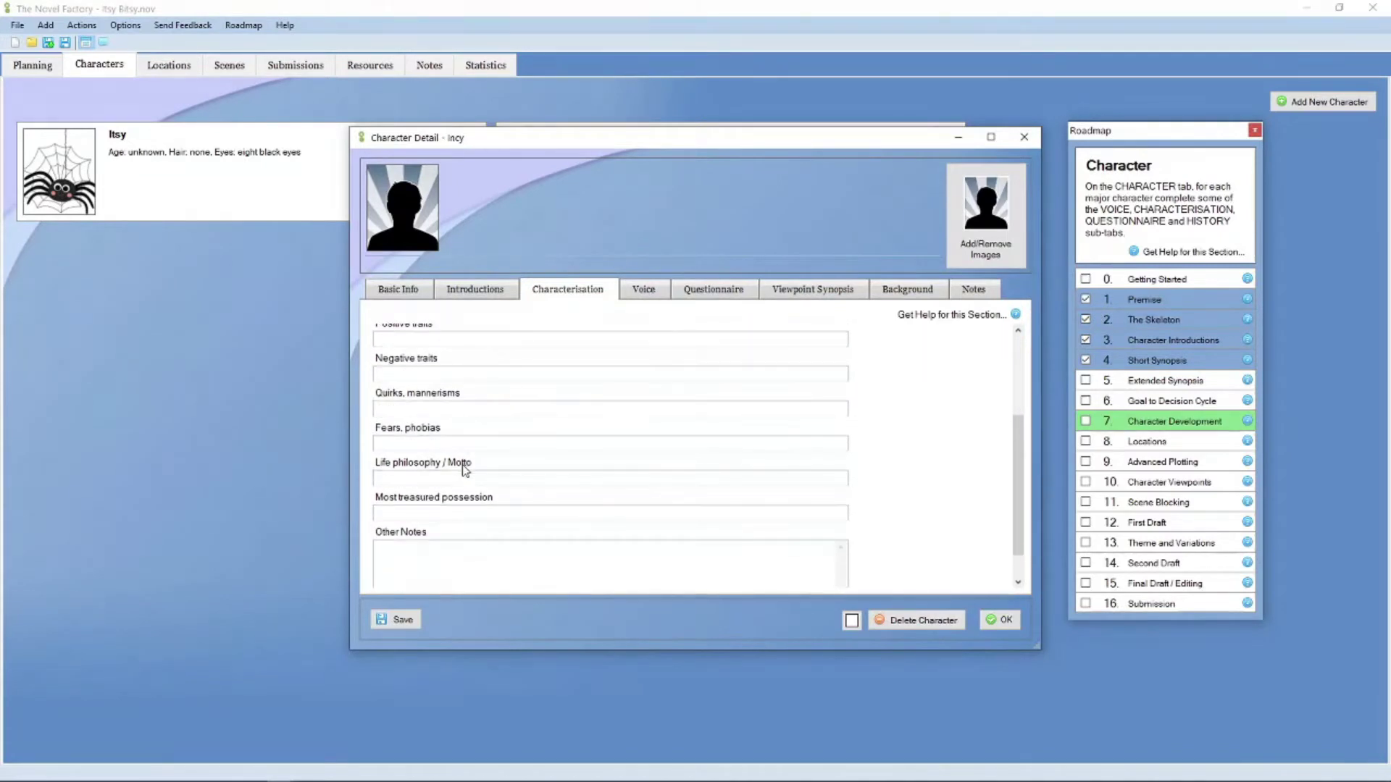
scroll(464, 471, "up", 5)
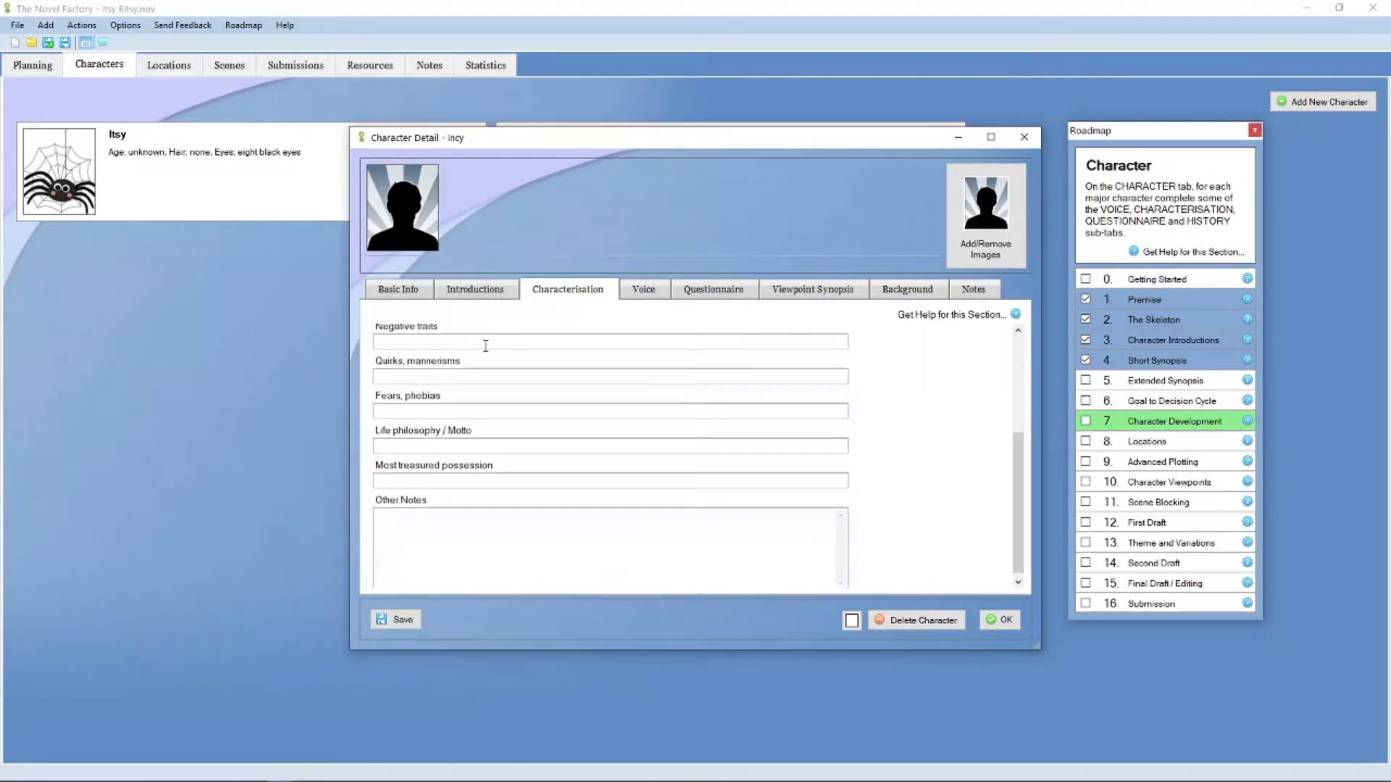
left_click(639, 292)
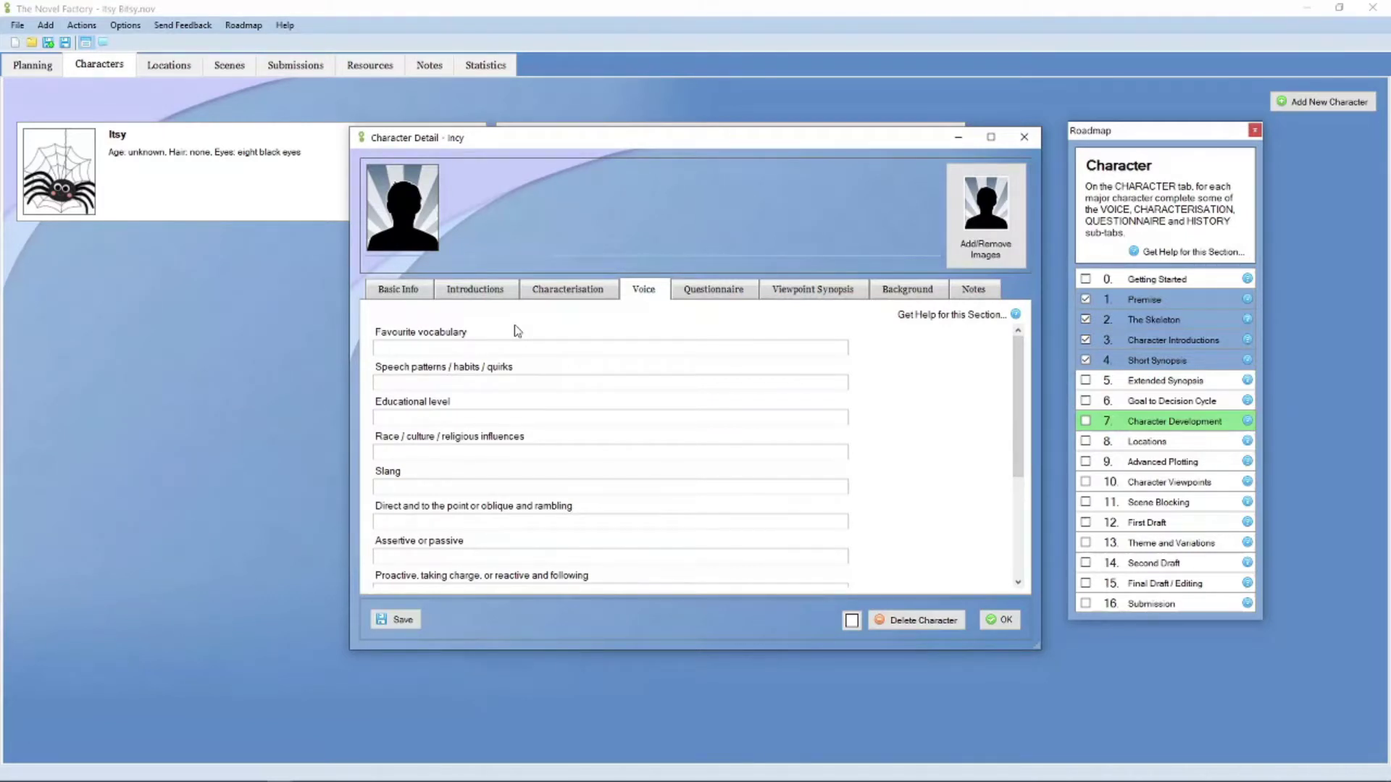
scroll(948, 456, "down", 1)
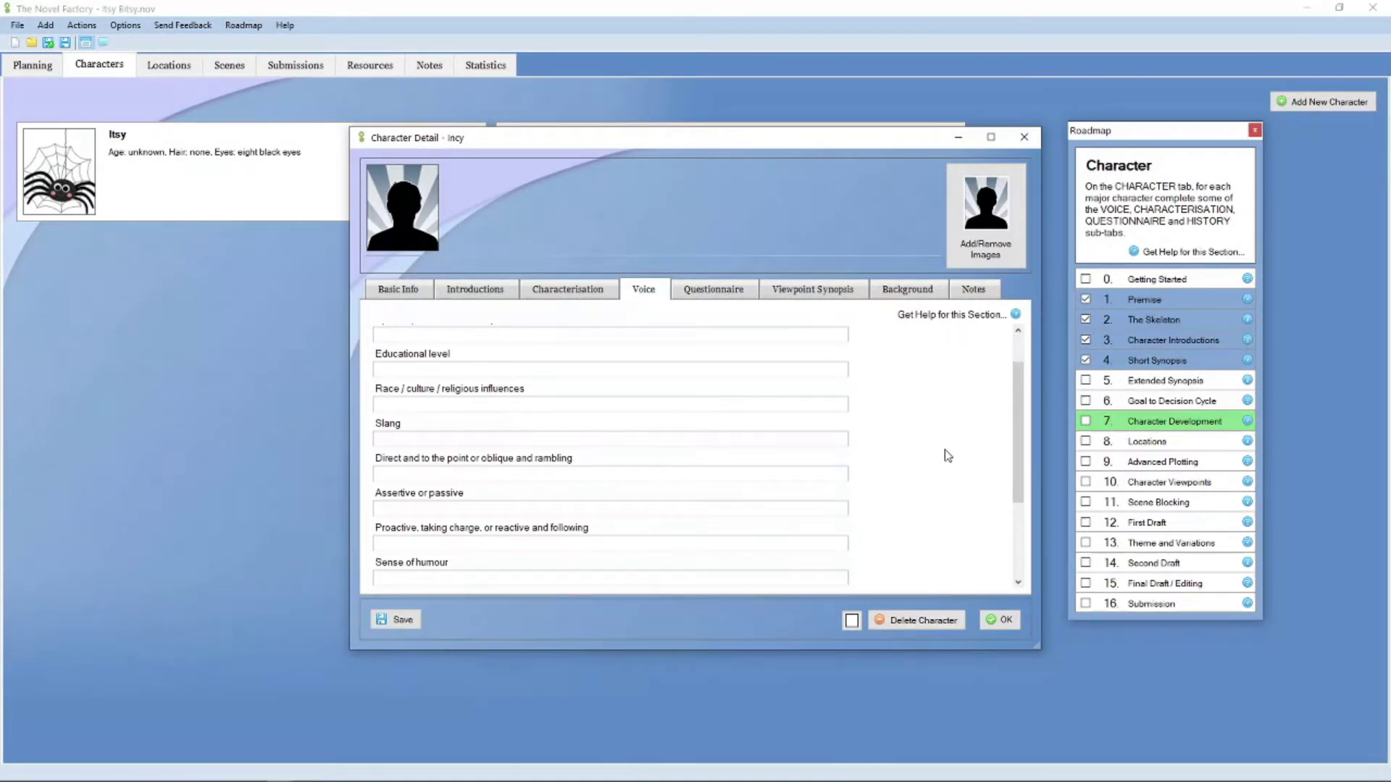
scroll(948, 456, "down", 3)
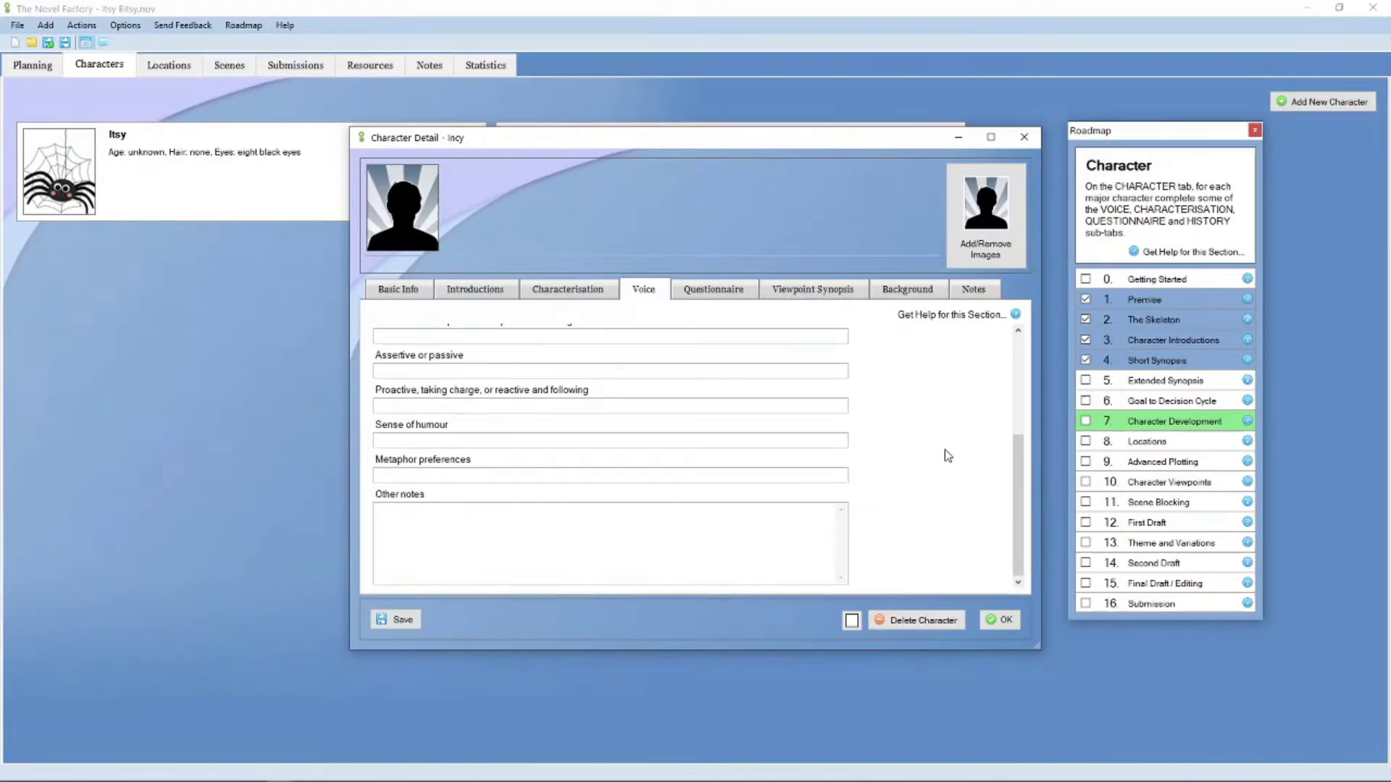
Step: Look through the Physical / Appearance questions in Incy's character questionnaire
left_click(718, 296)
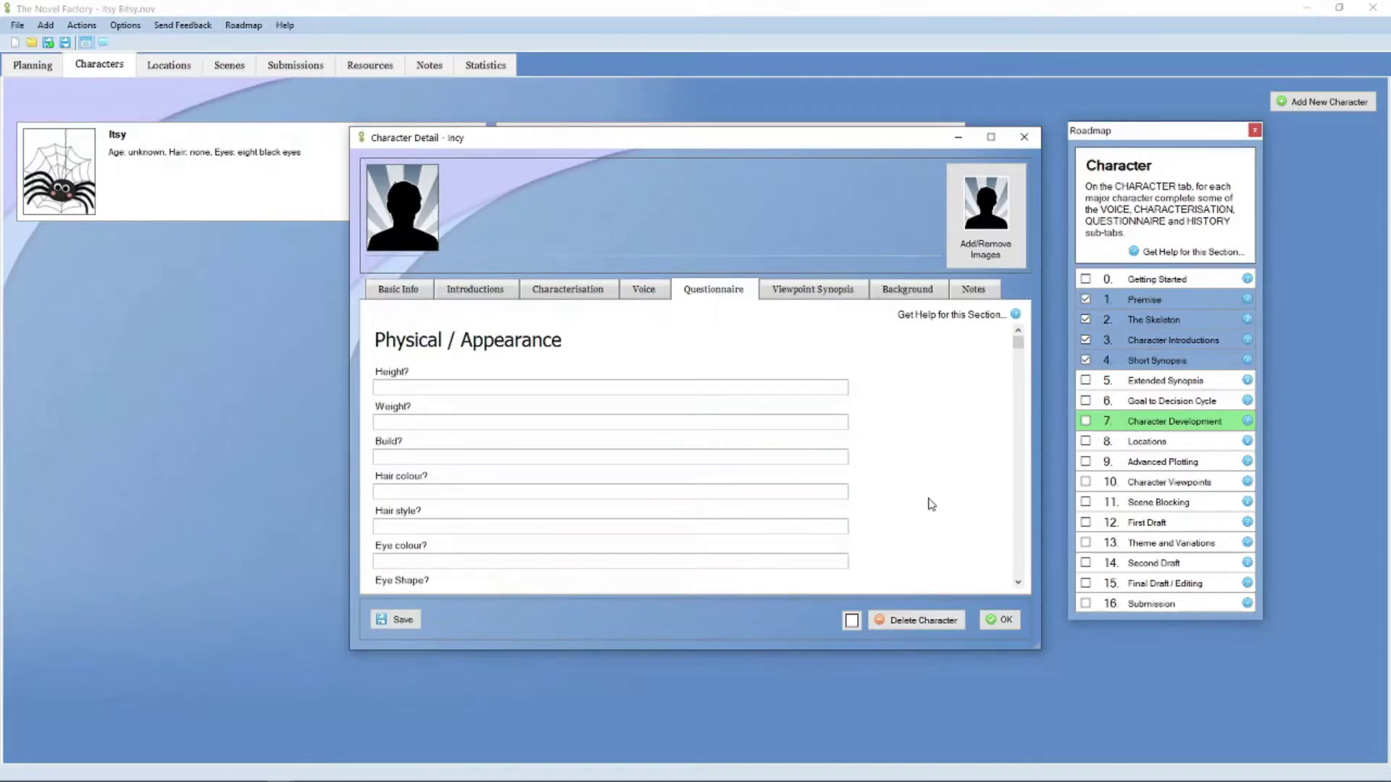
scroll(931, 505, "down", 3)
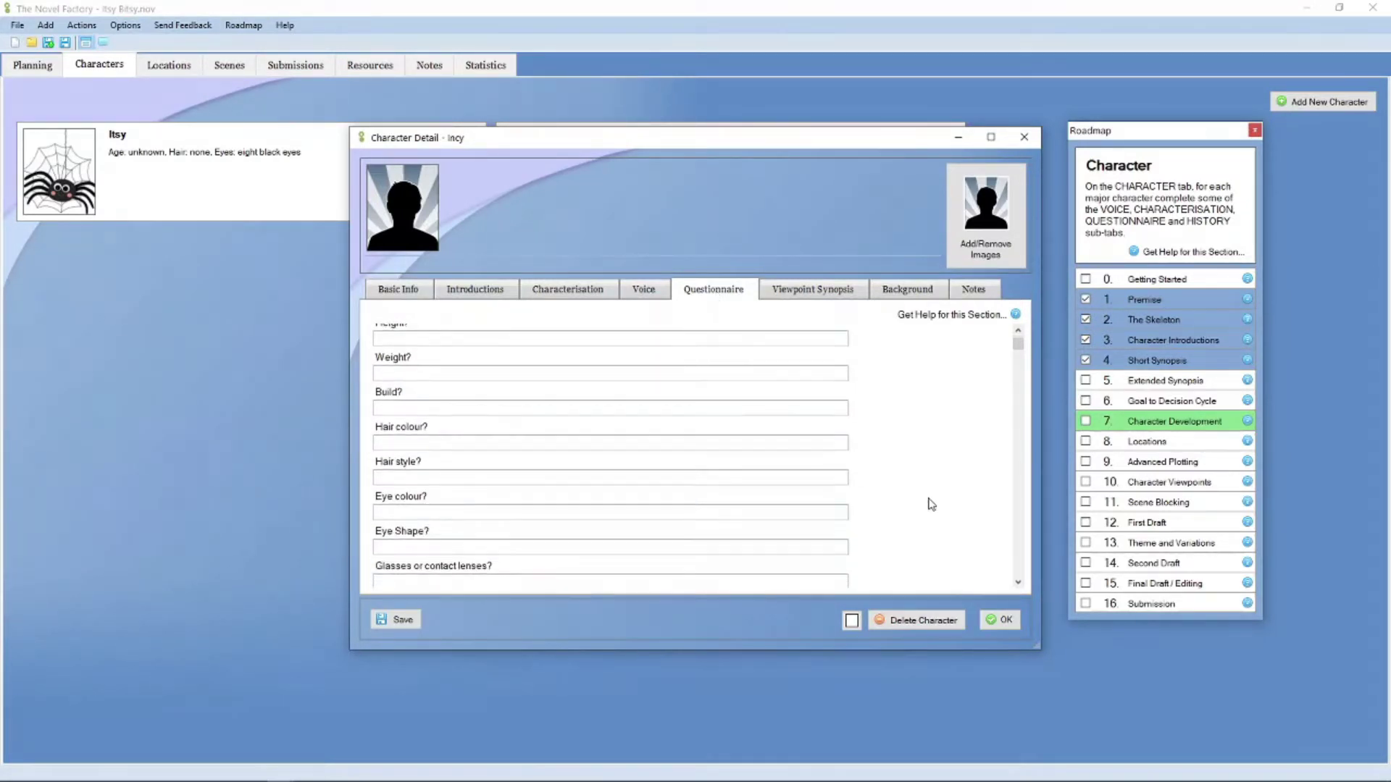
scroll(931, 504, "down", 8)
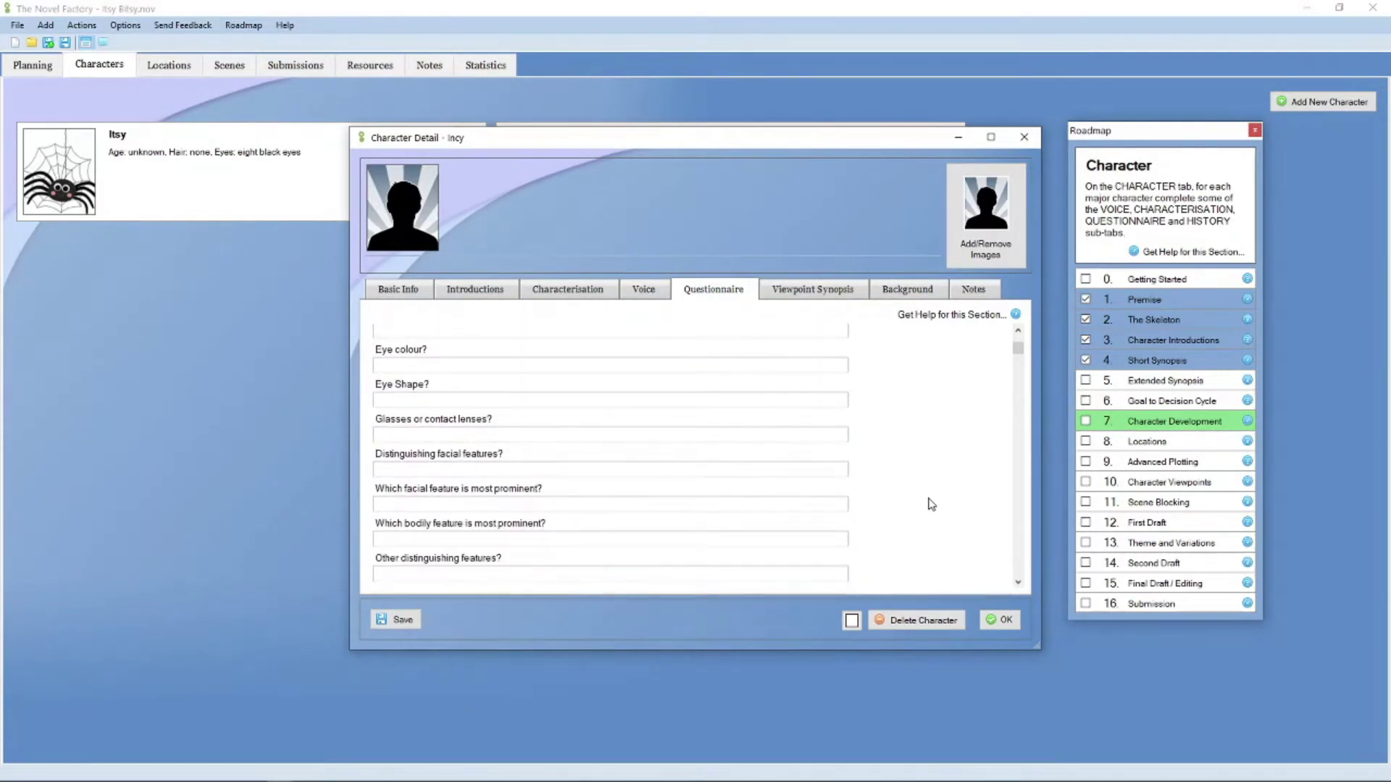
scroll(932, 505, "down", 7)
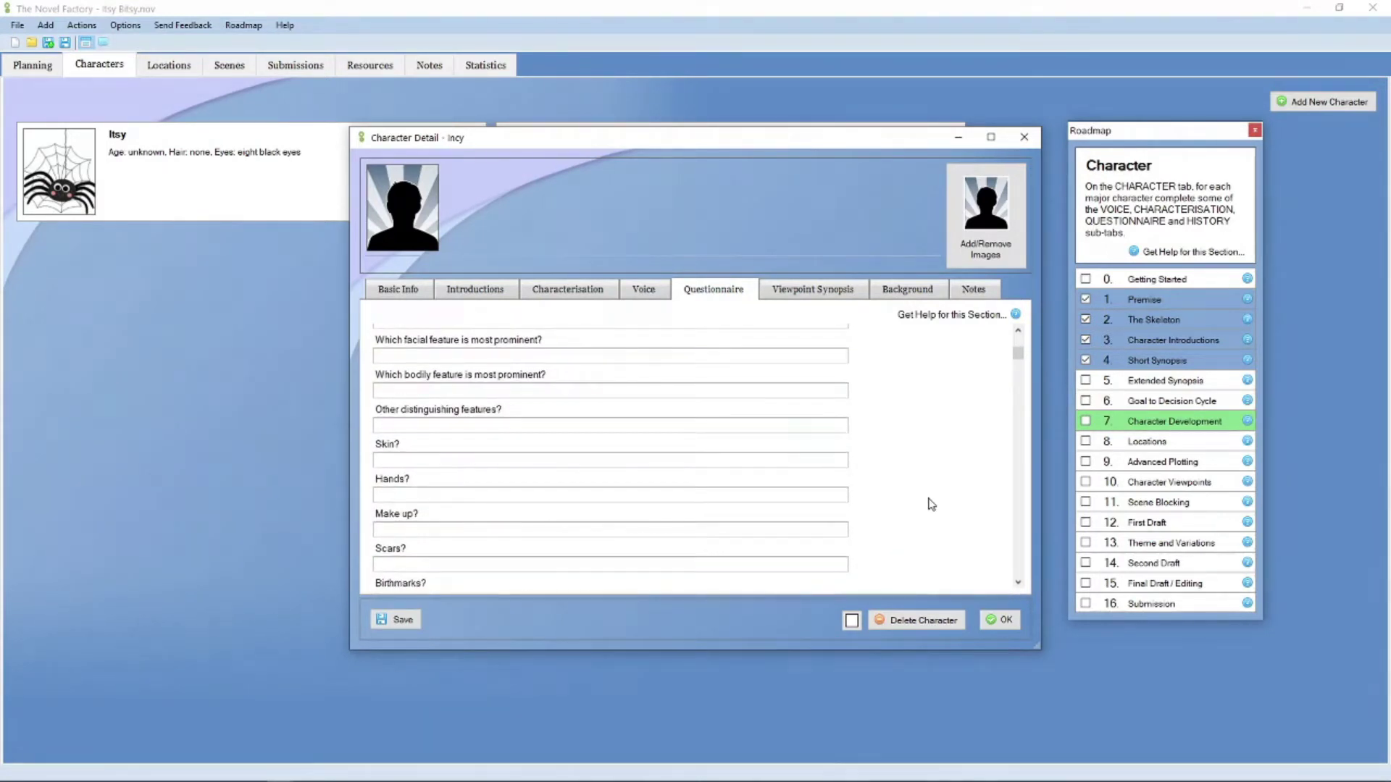
scroll(932, 505, "down", 2)
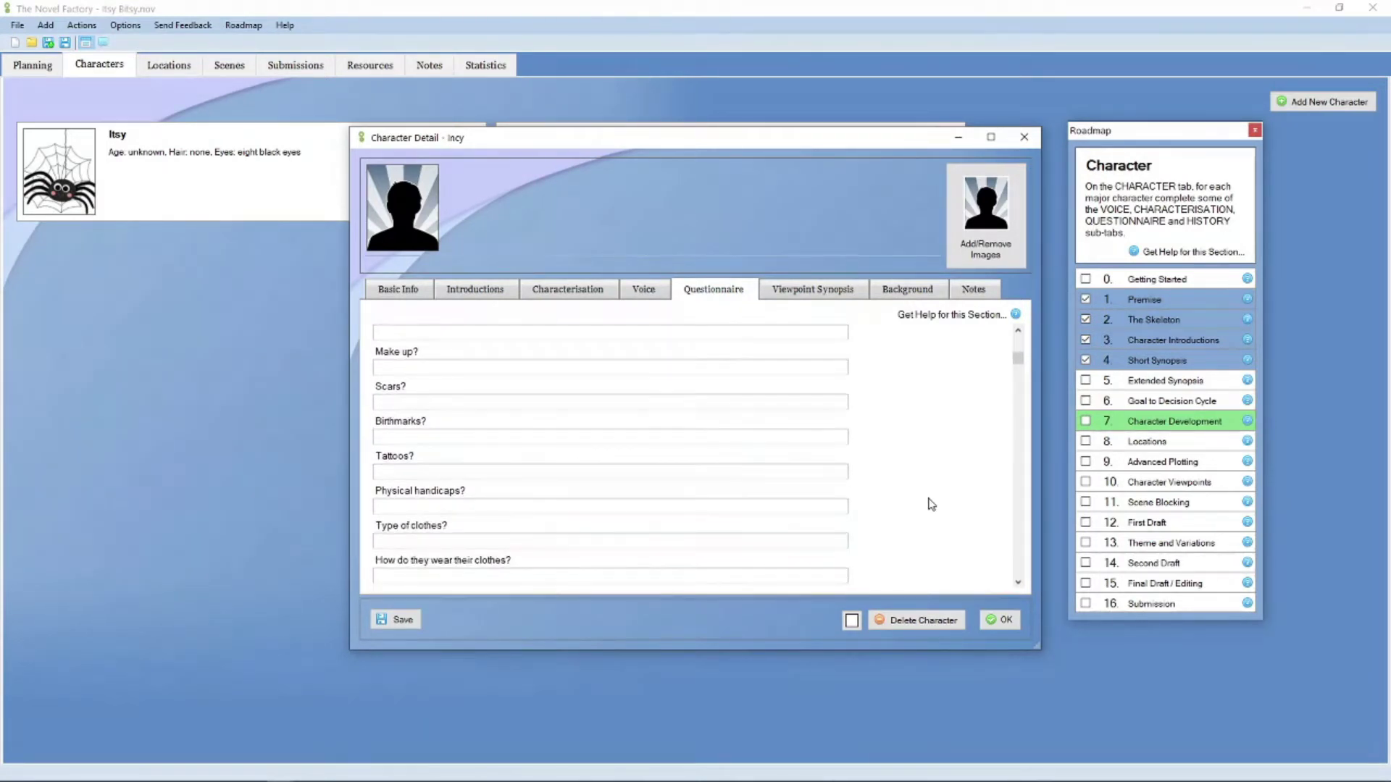
scroll(932, 505, "down", 1)
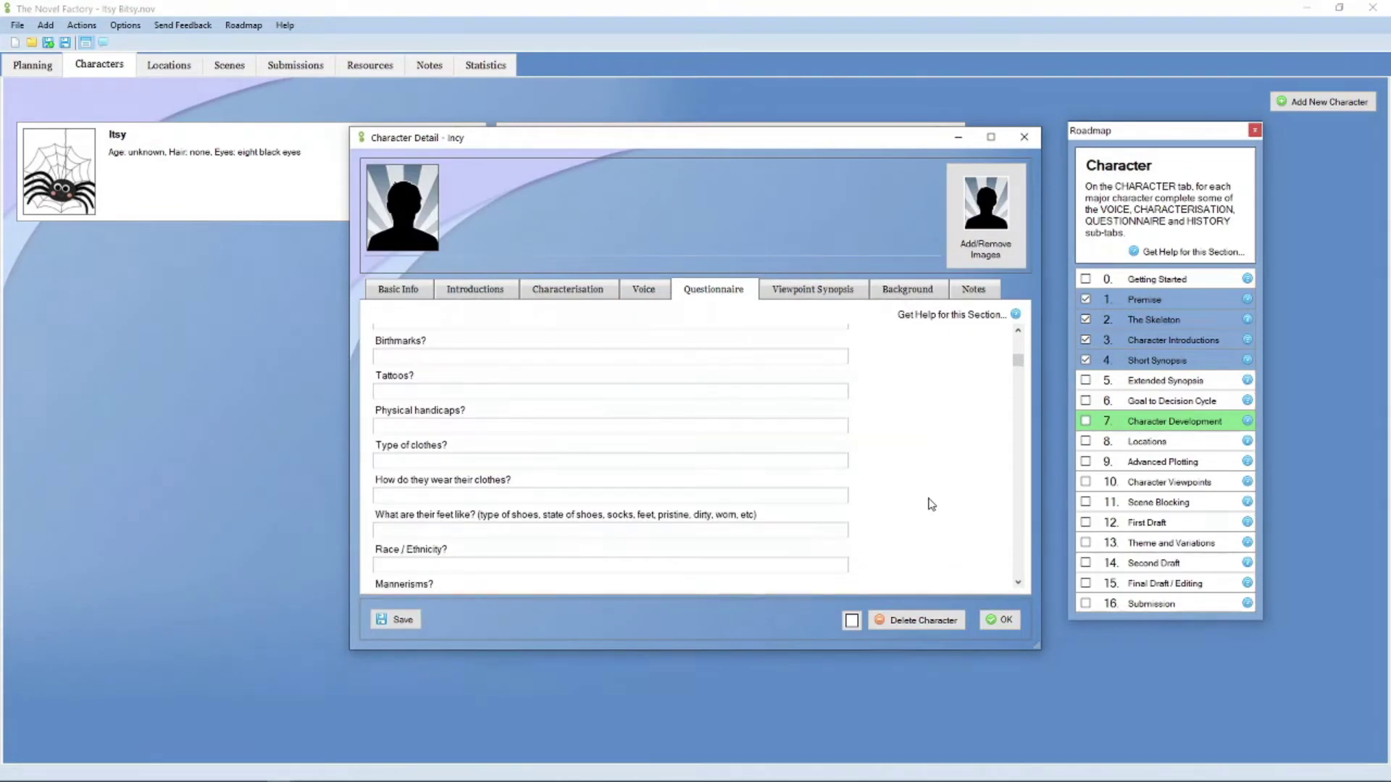
scroll(931, 505, "down", 1)
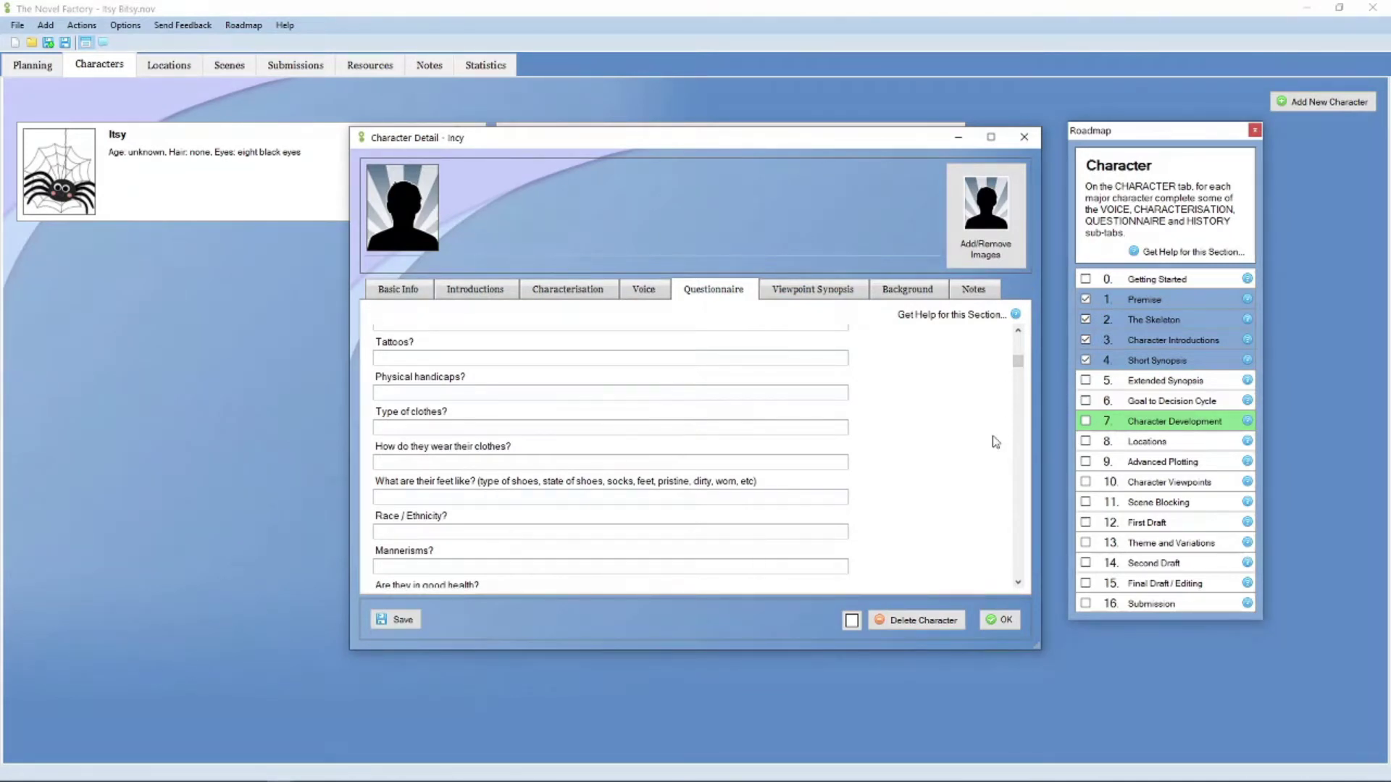
Step: Look through the remaining physical appearance questions and the Personality questions in Incy's character questionnaire
scroll(995, 442, "down", 5)
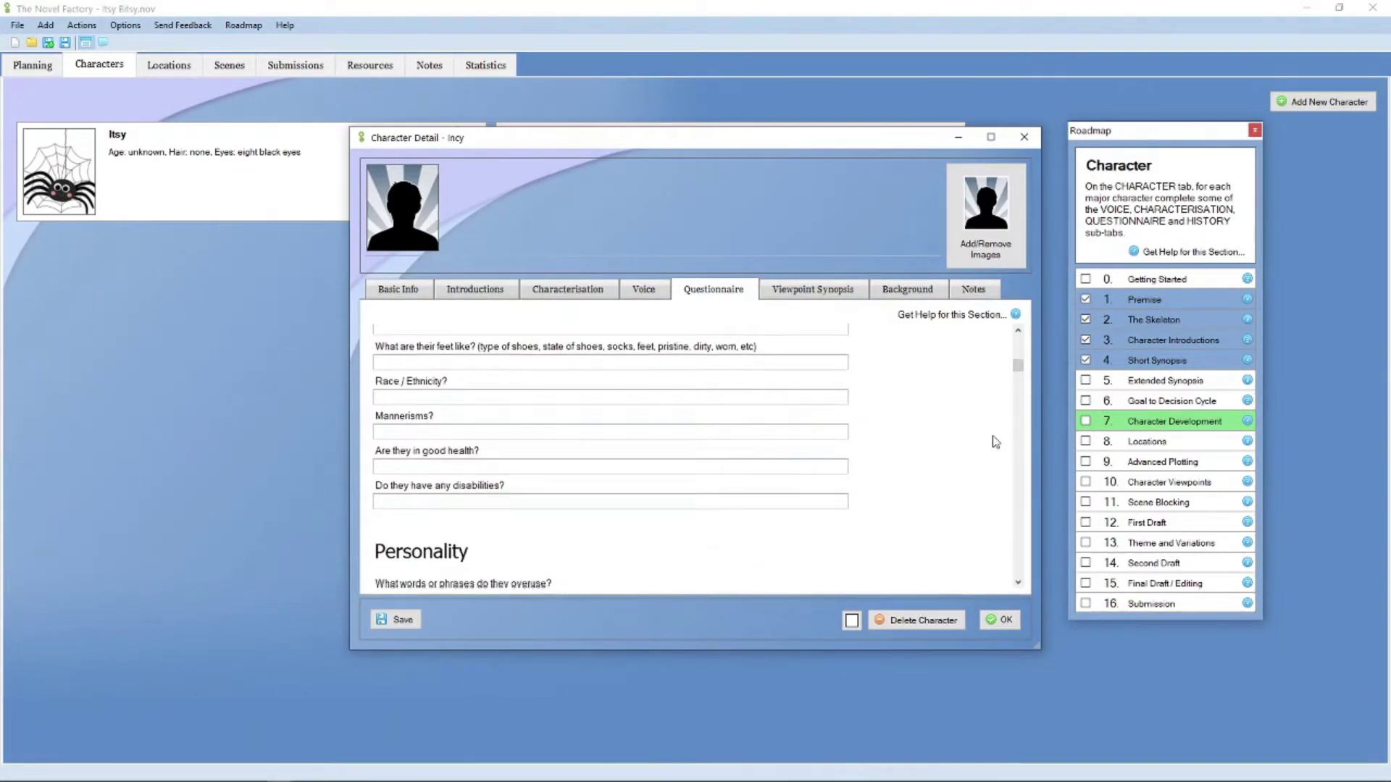
scroll(995, 441, "down", 5)
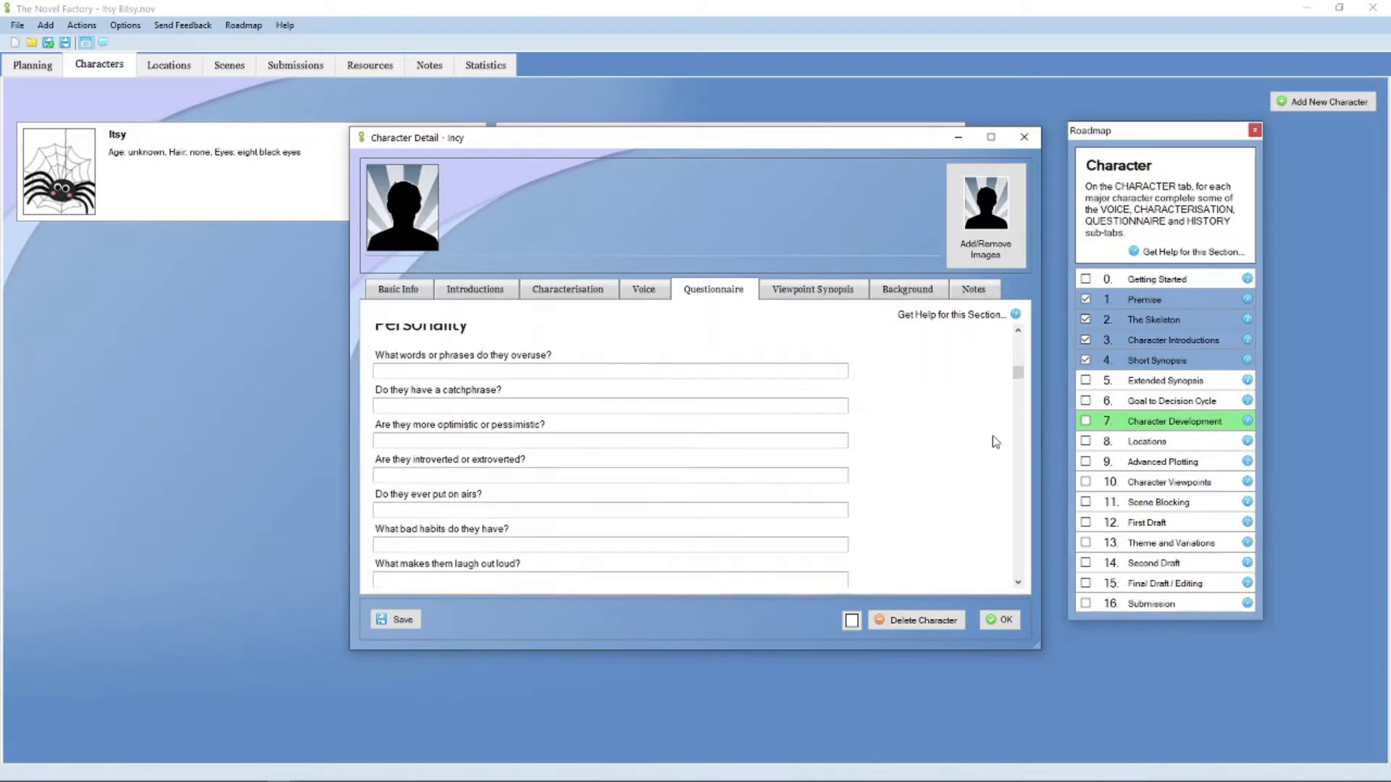
scroll(995, 441, "down", 4)
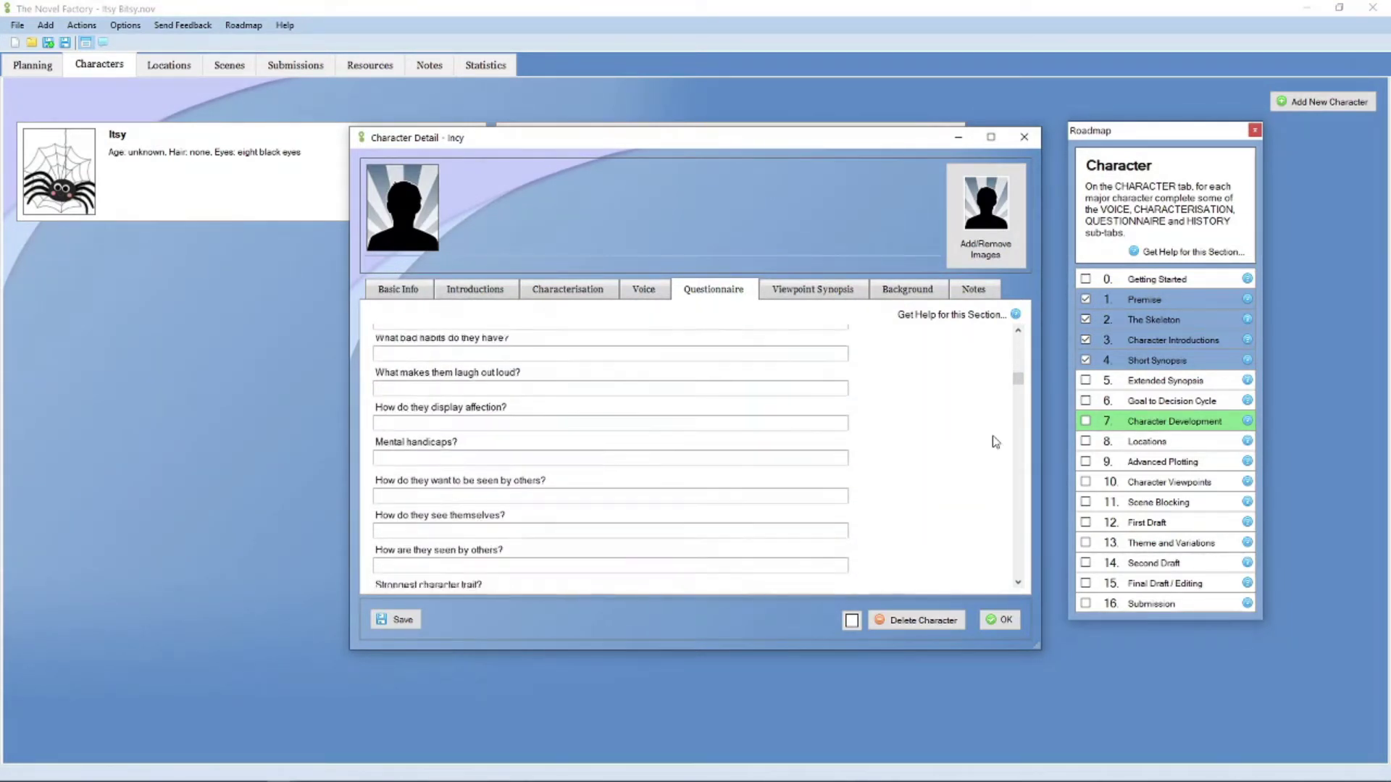
scroll(996, 442, "down", 5)
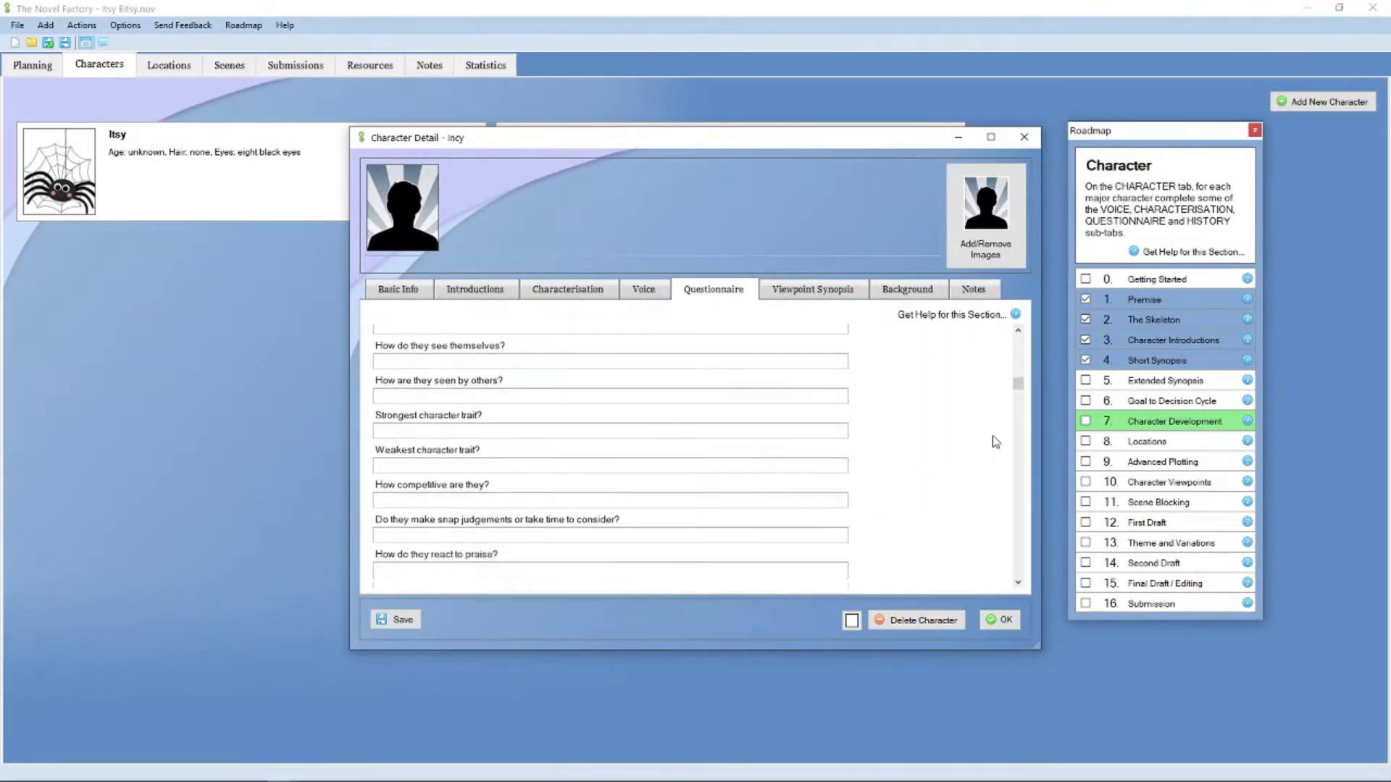
scroll(996, 441, "down", 7)
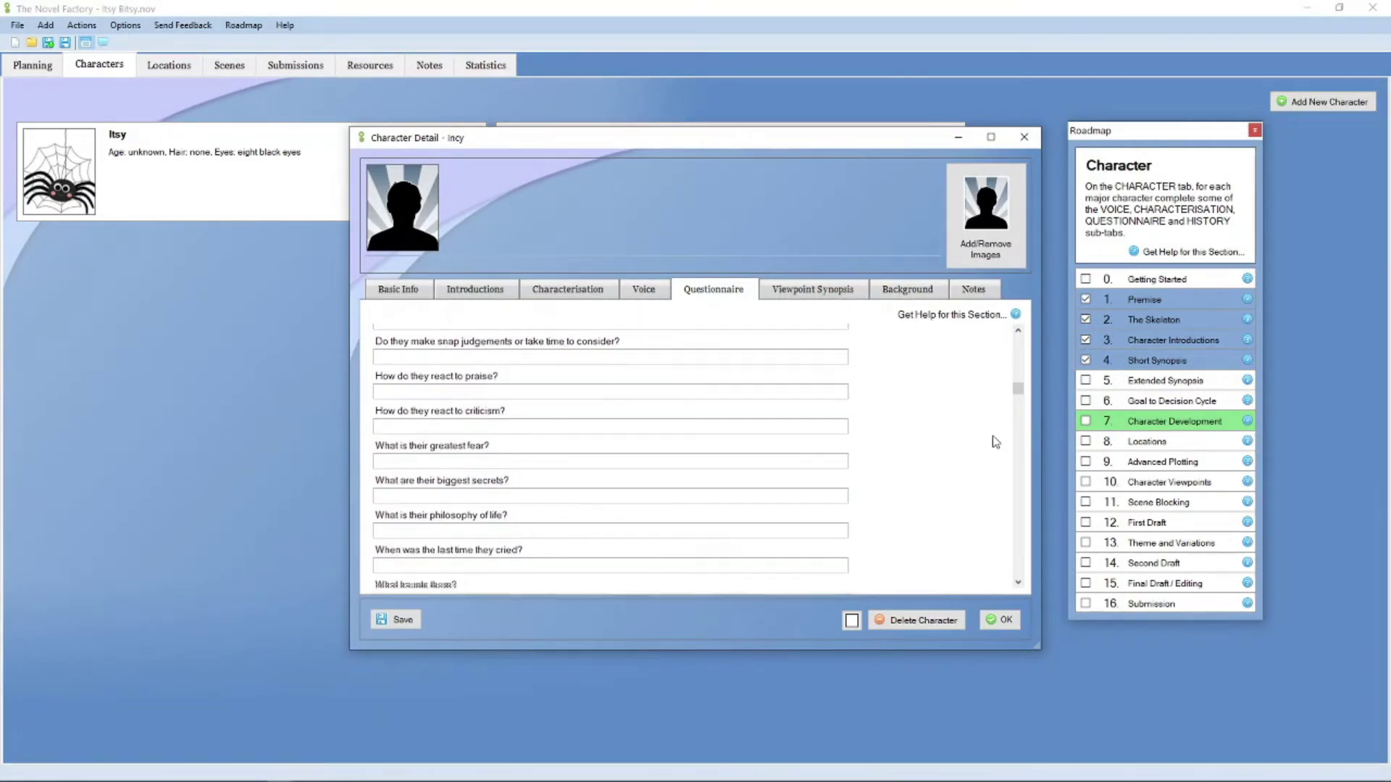
scroll(995, 441, "down", 1)
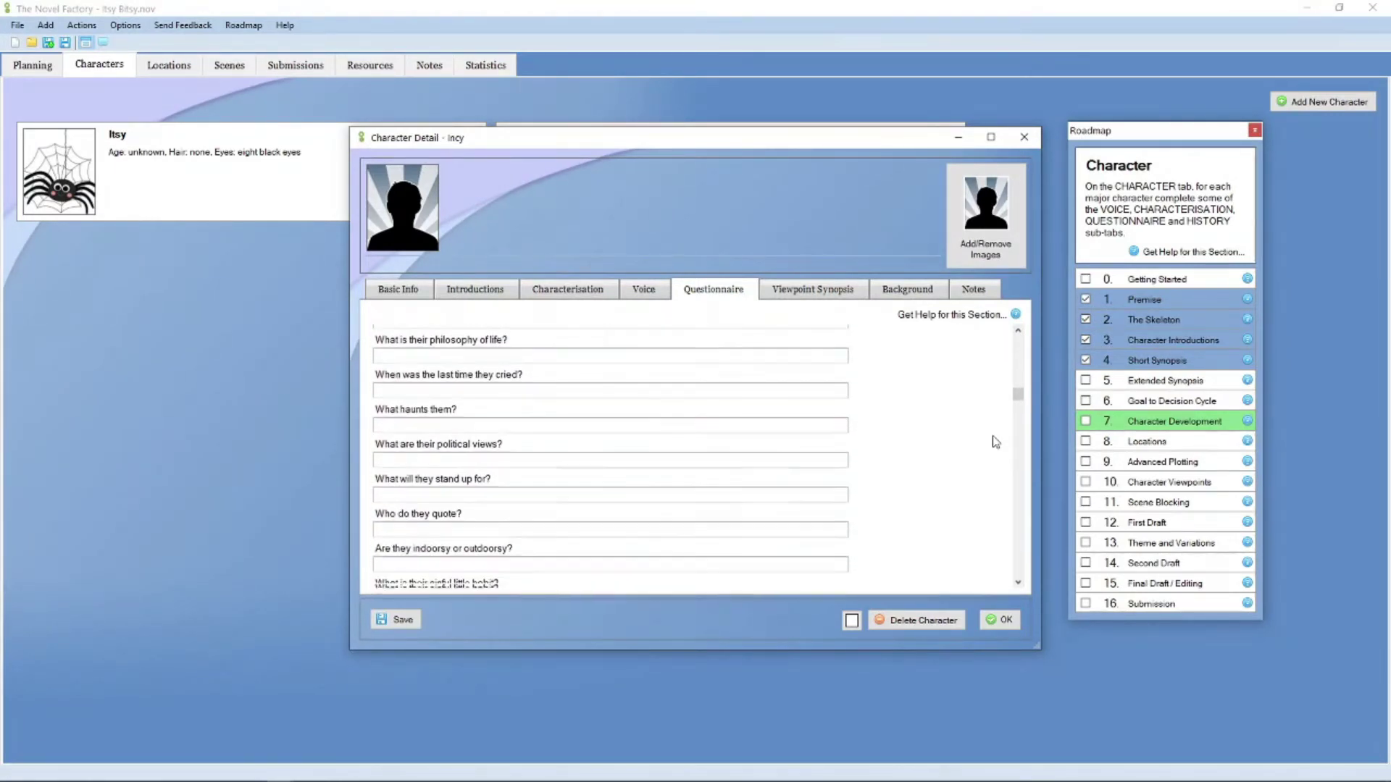
scroll(995, 441, "down", 3)
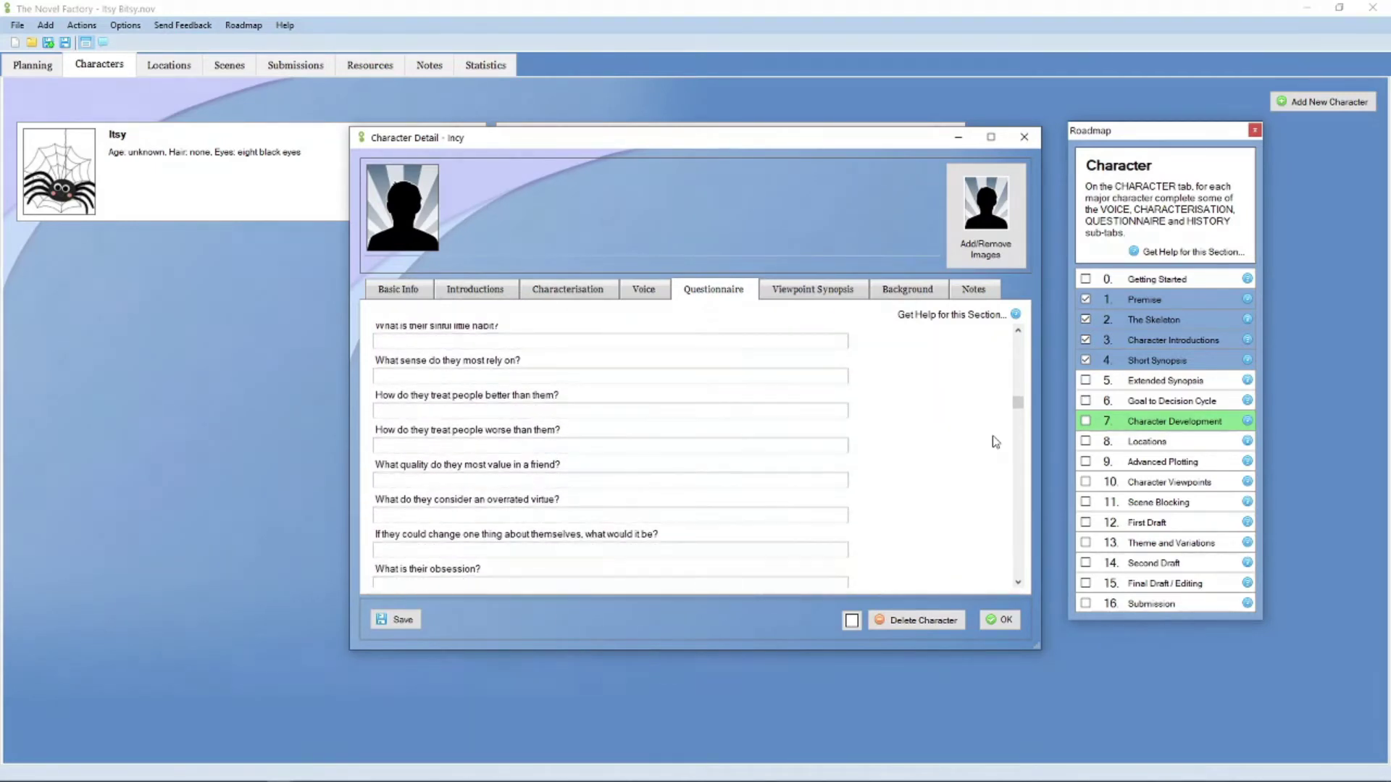
scroll(995, 441, "down", 1)
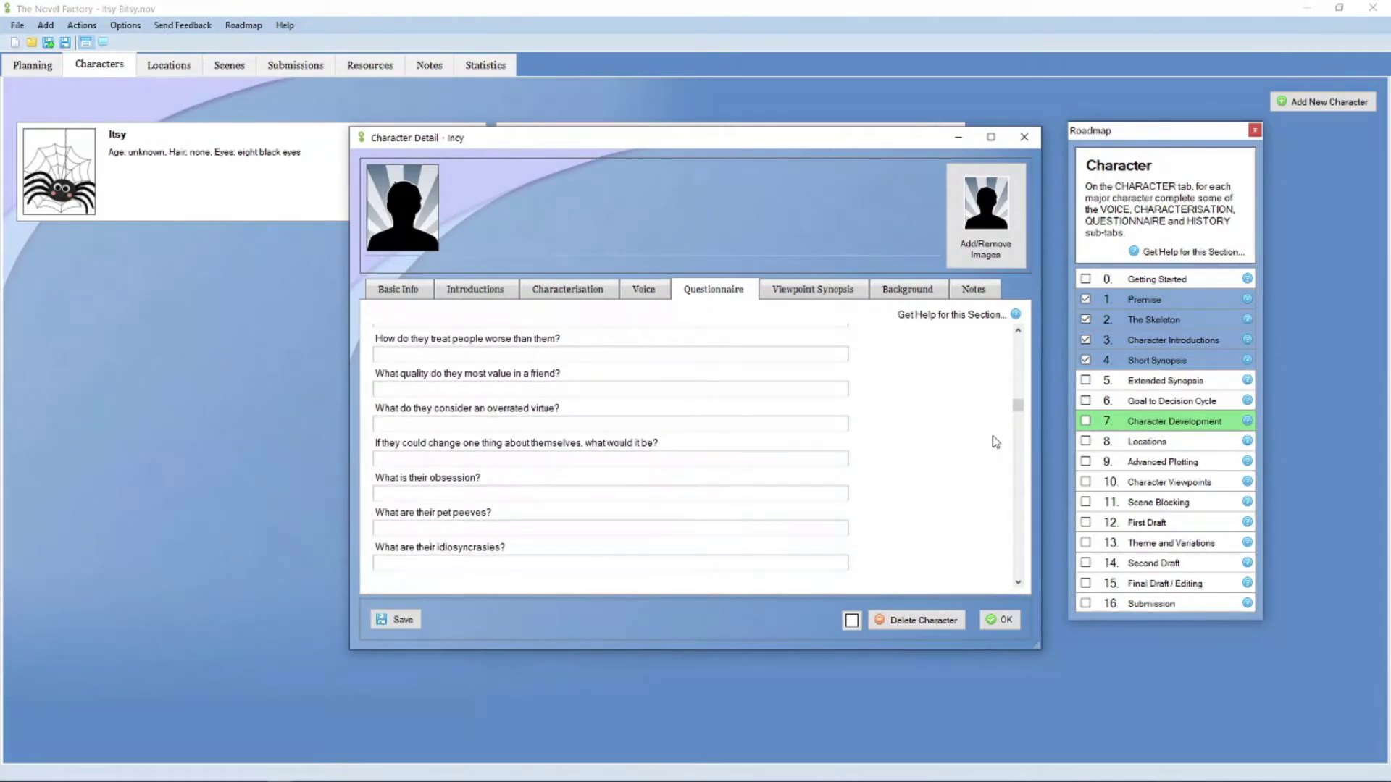
Step: Look through the Friends and Family questions in Incy's questionnaire, covering family, siblings, friends, pets and allies
scroll(995, 441, "down", 1)
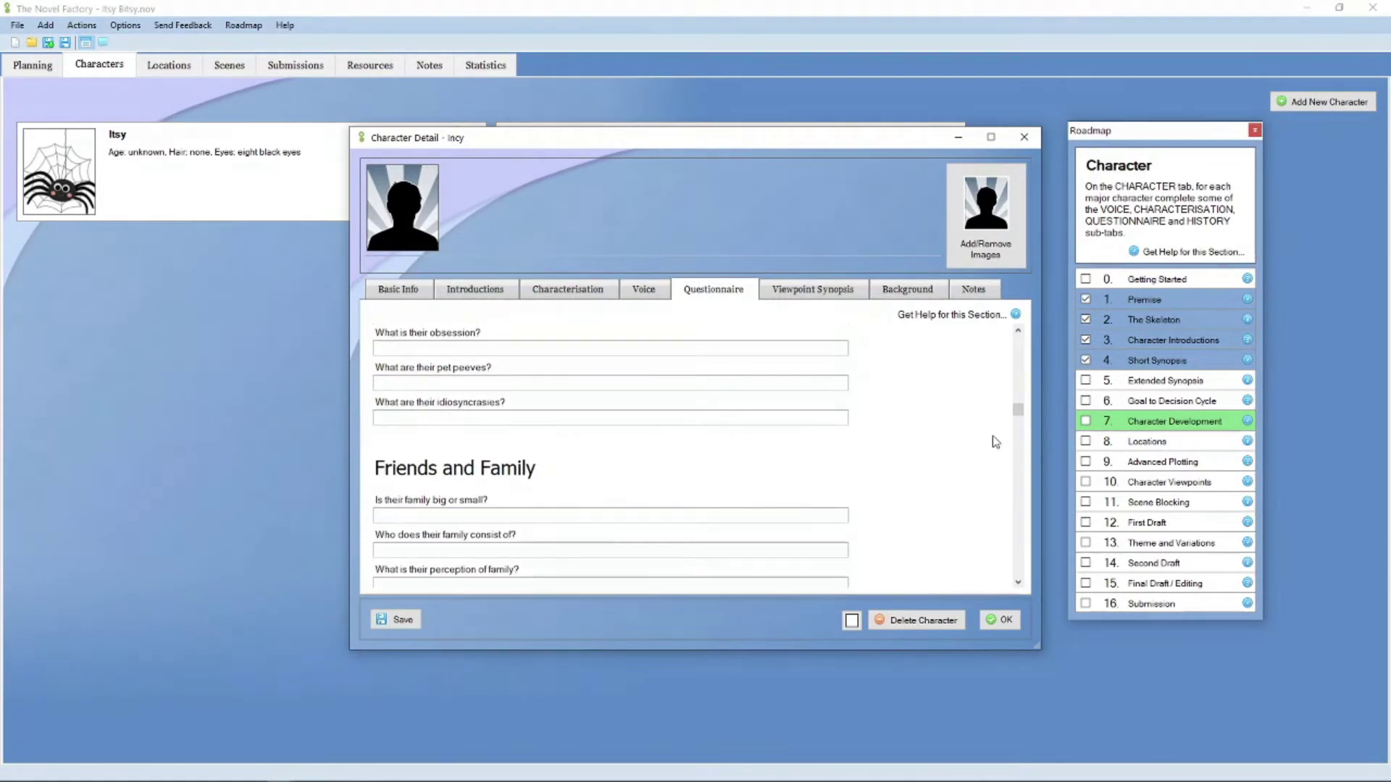
scroll(995, 441, "down", 5)
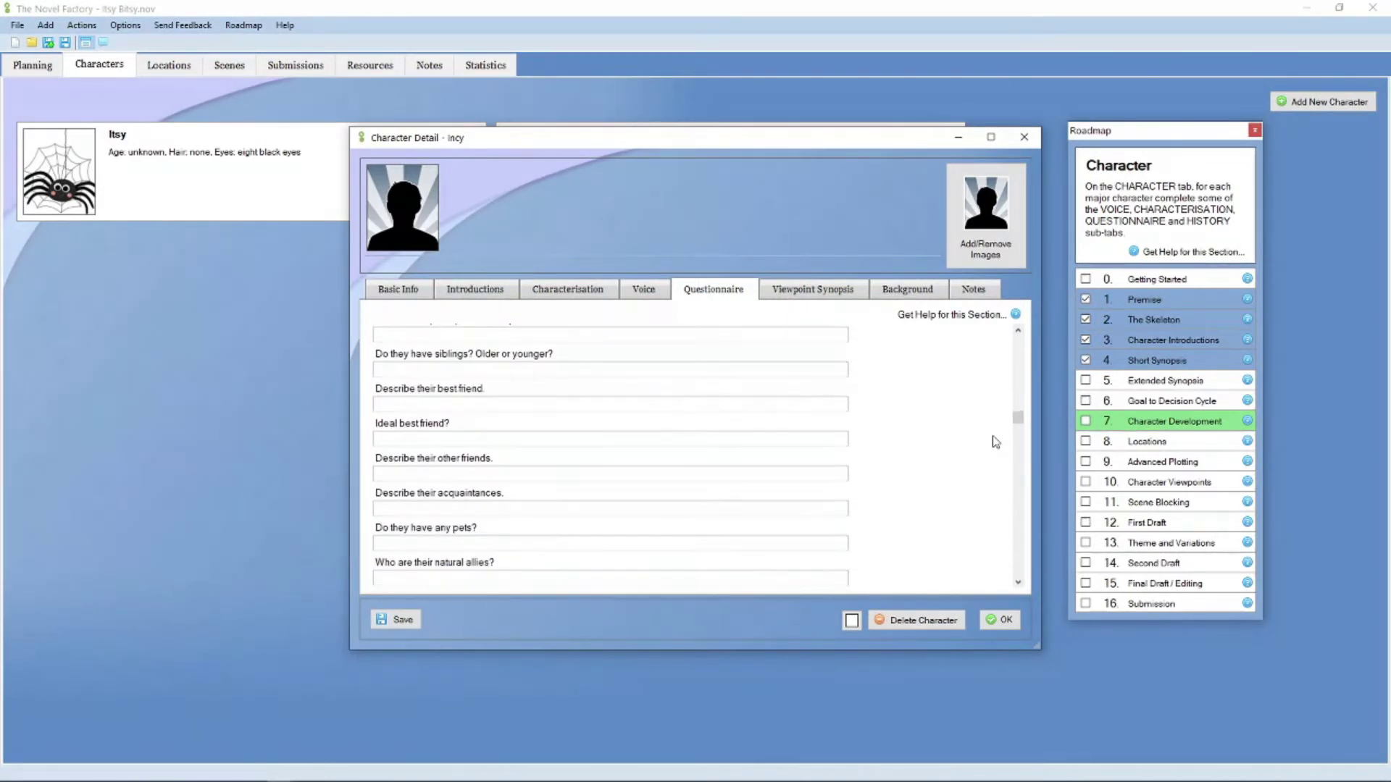
left_click(831, 507)
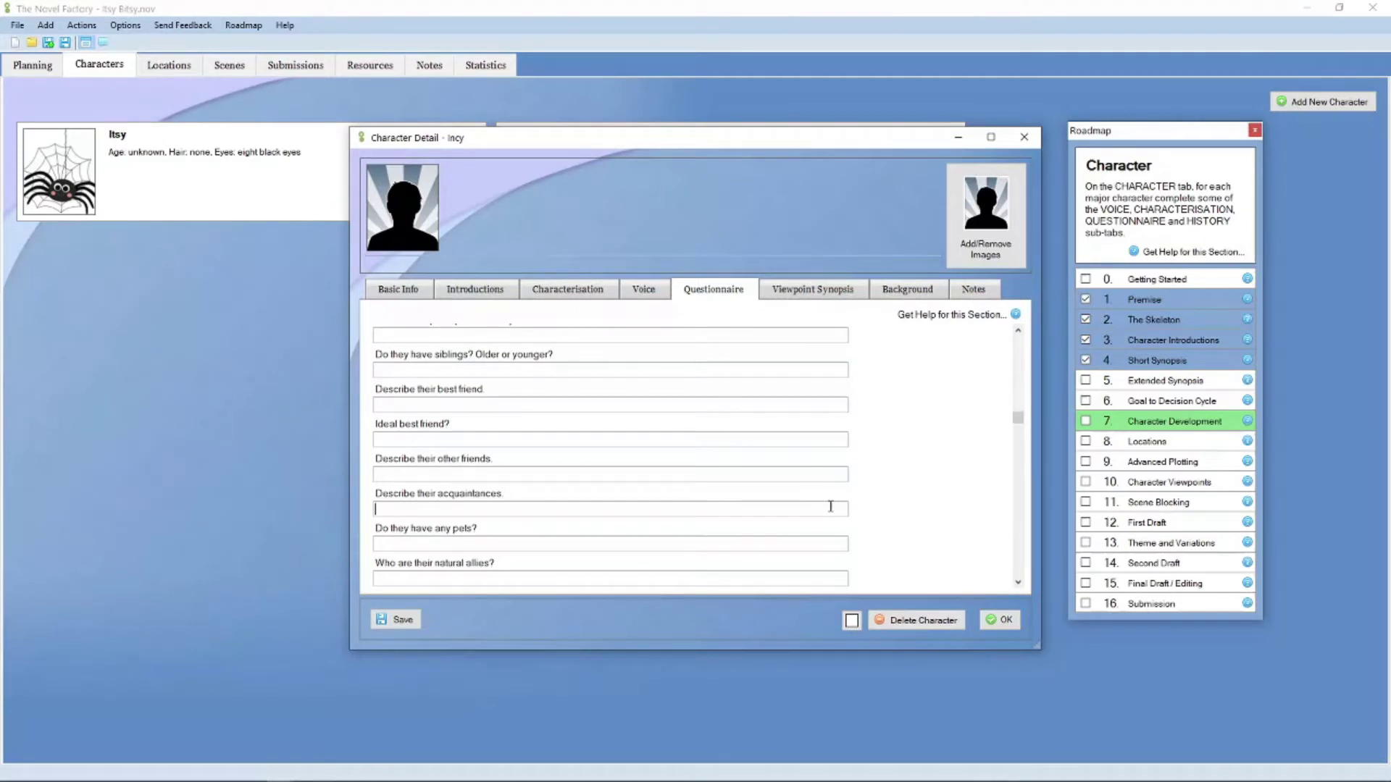
scroll(909, 513, "down", 5)
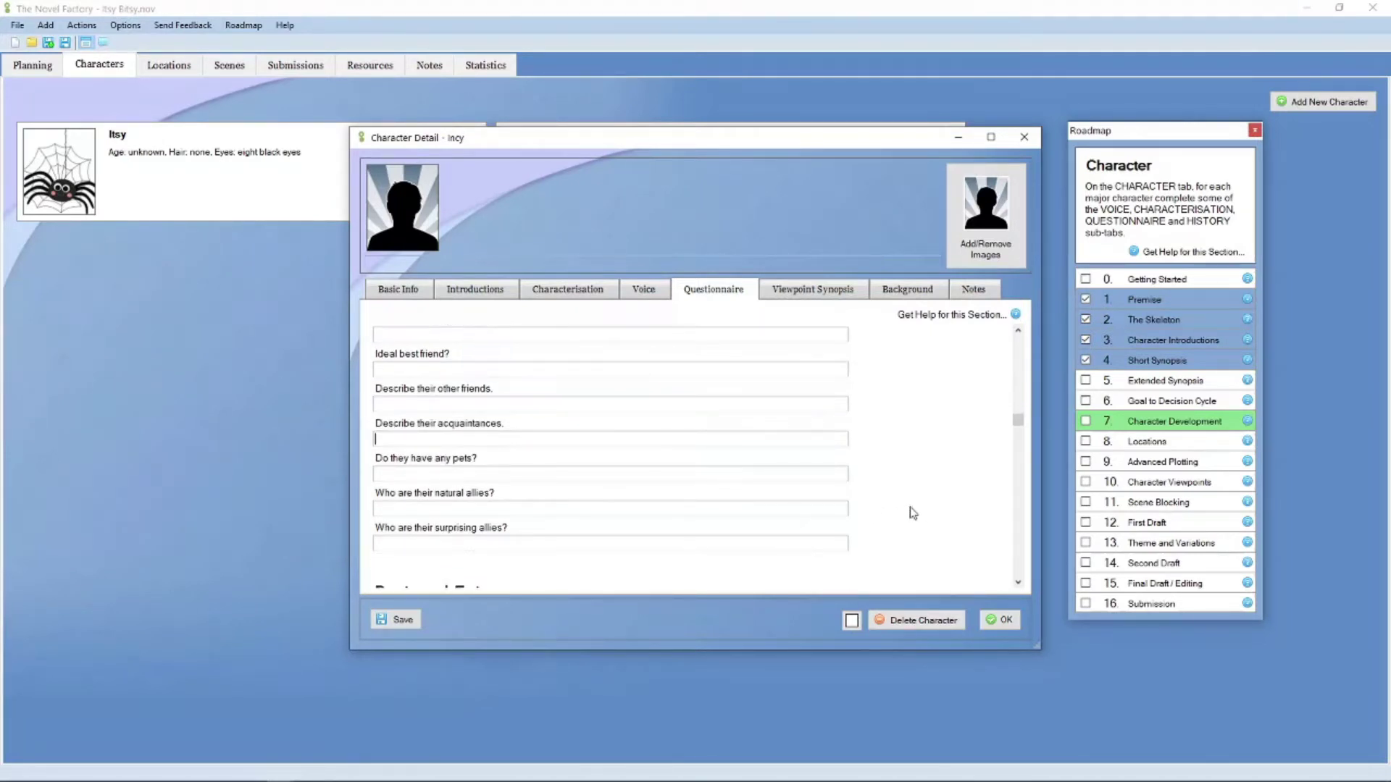
scroll(912, 513, "down", 4)
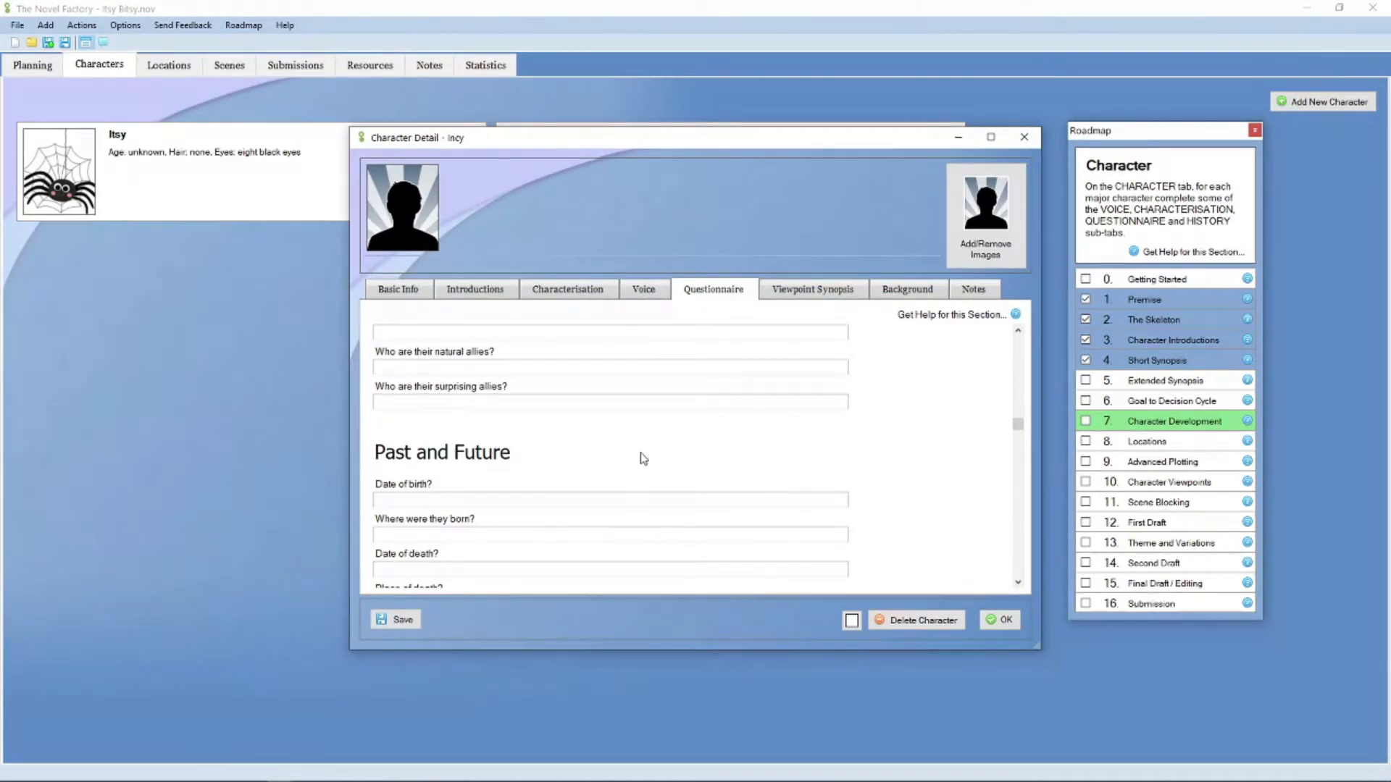
Step: Look through the Past and Future questions in Incy's questionnaire, from birth and upbringing to ambitions and childhood memories
scroll(609, 487, "down", 2)
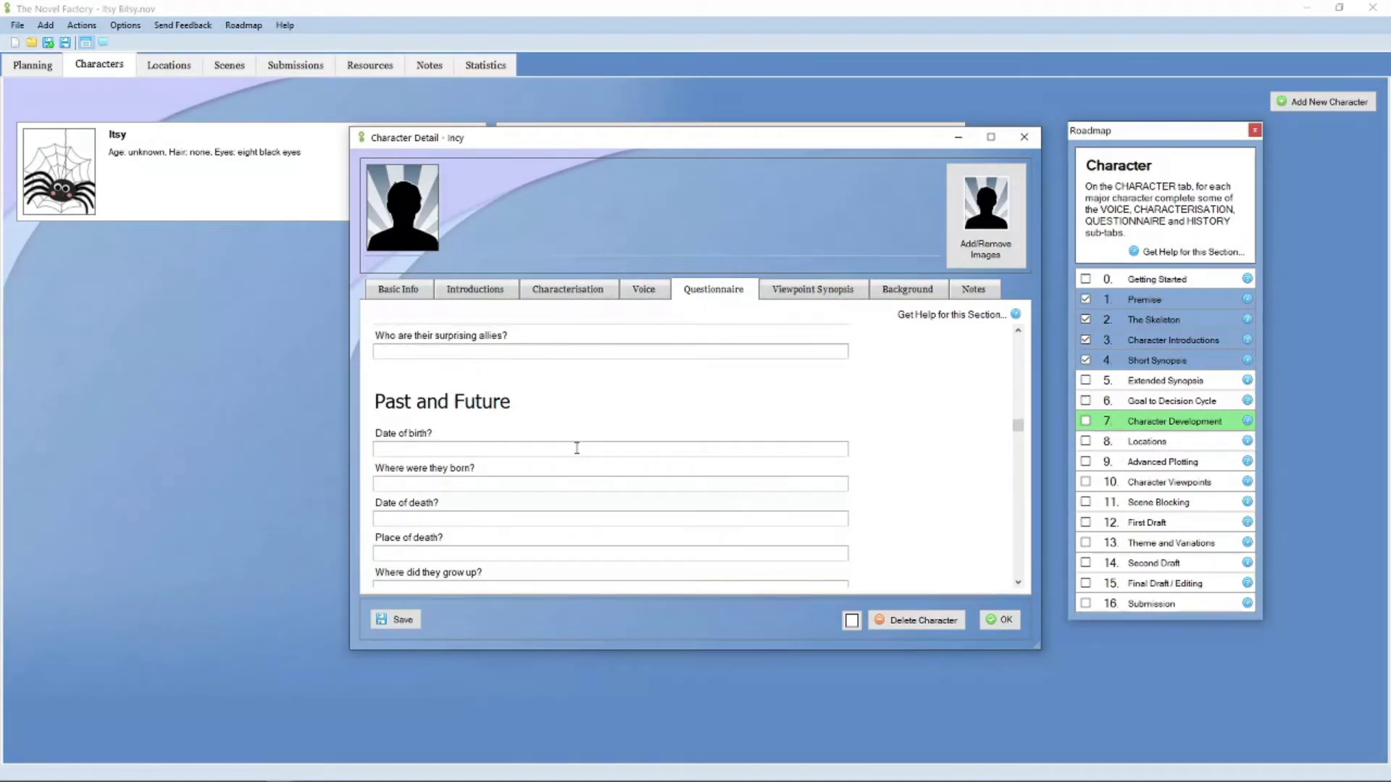
scroll(577, 449, "down", 5)
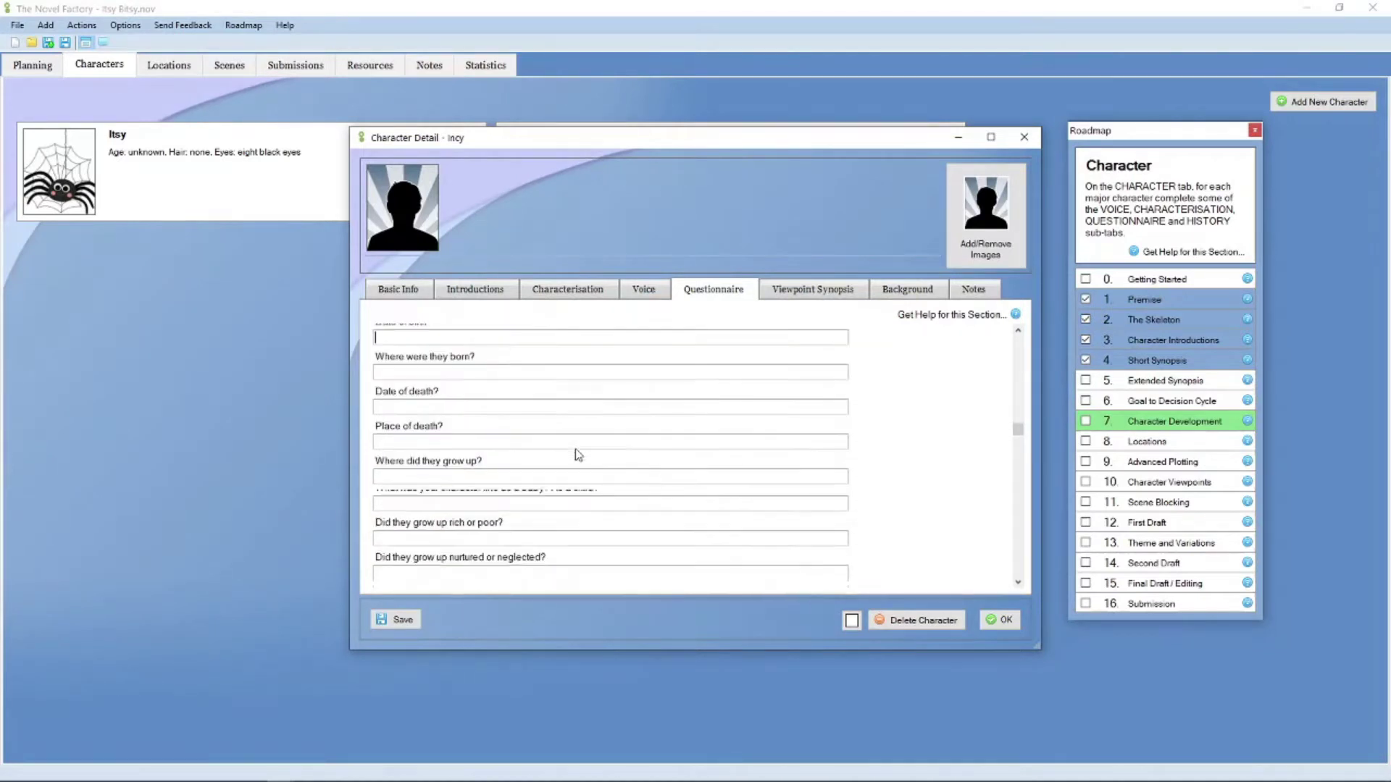
left_click(493, 428)
scroll(495, 432, "down", 1)
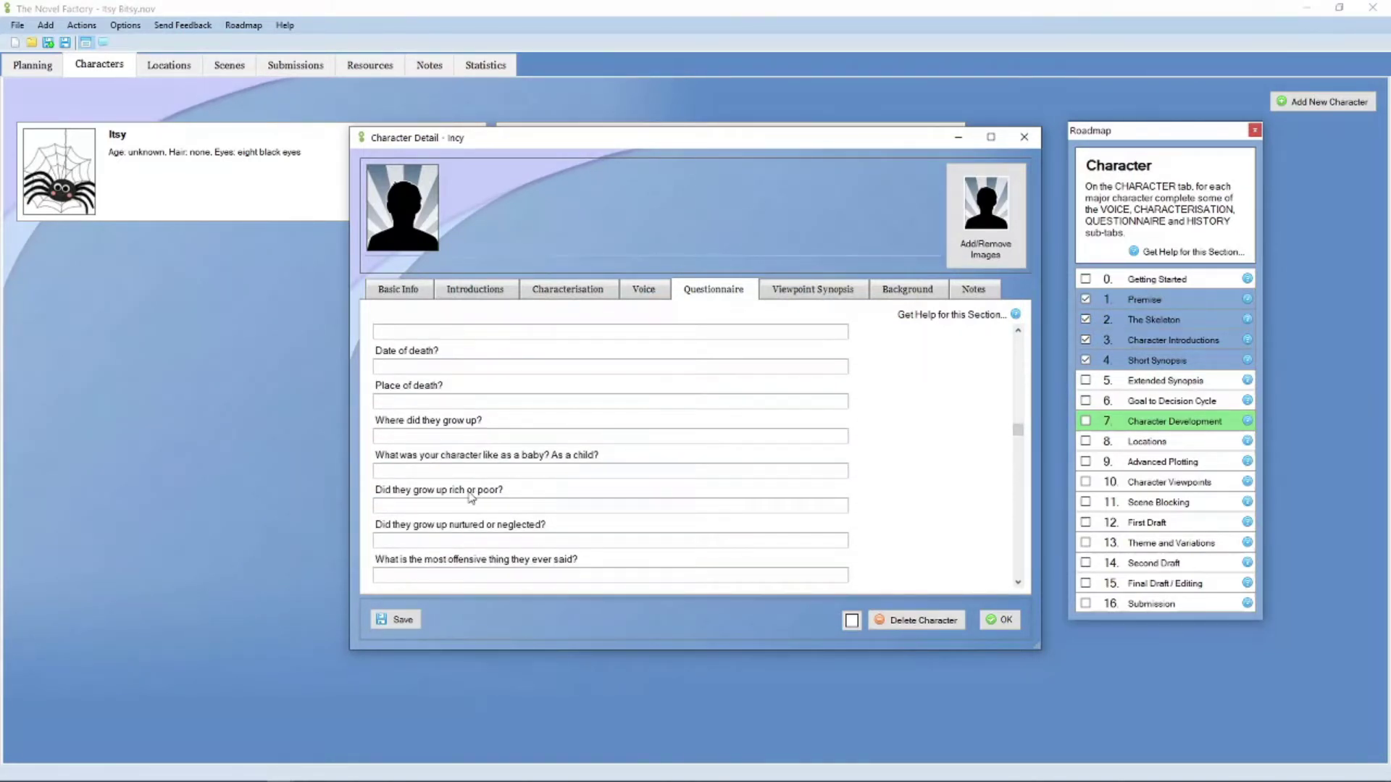
scroll(472, 498, "down", 5)
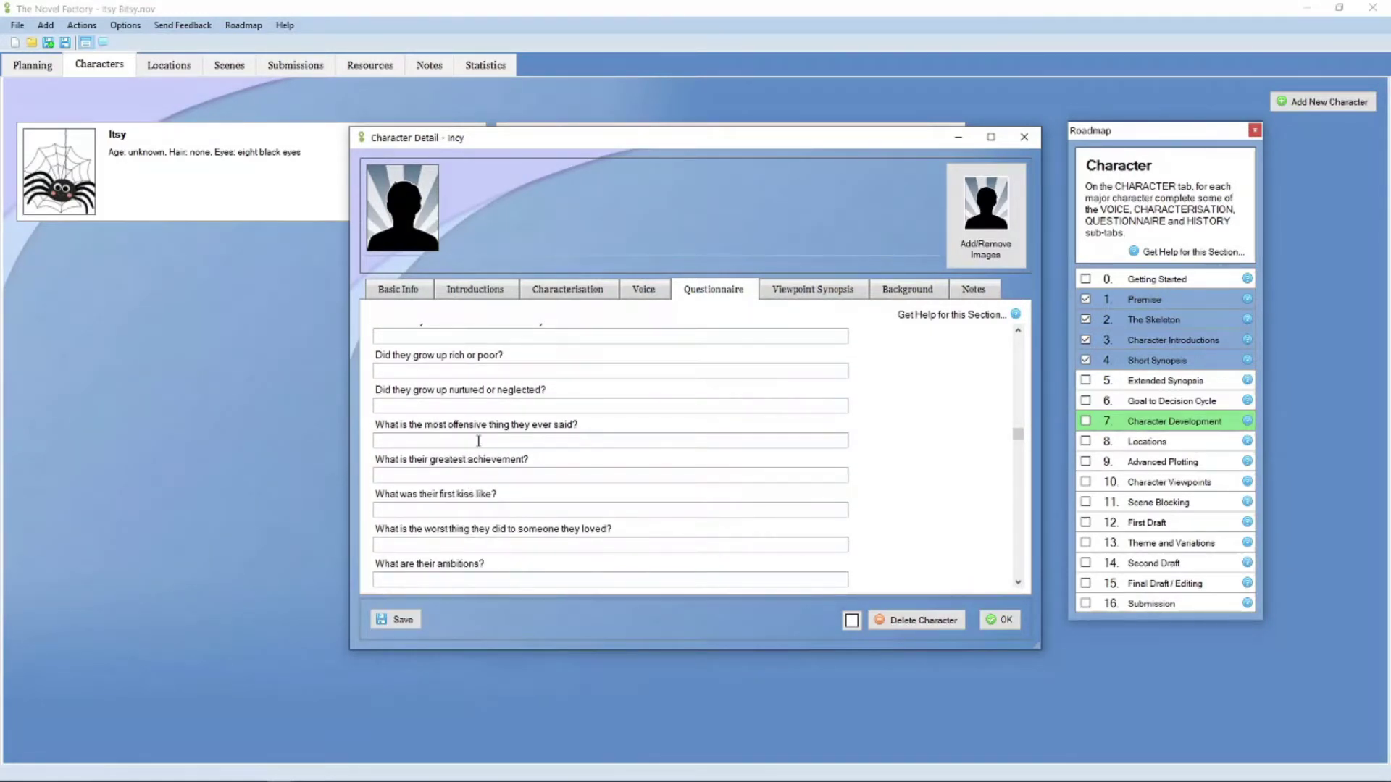
scroll(519, 457, "down", 1)
scroll(518, 457, "down", 1)
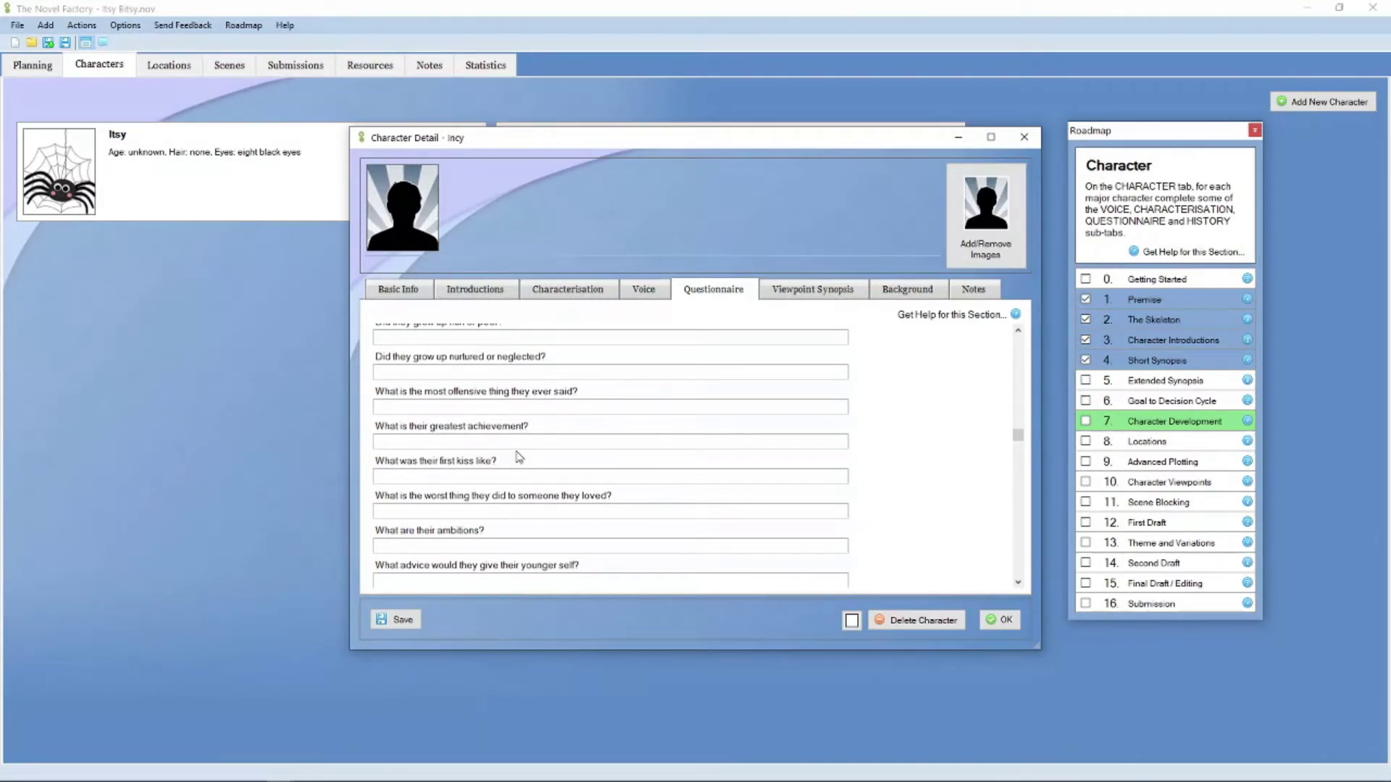
scroll(615, 452, "down", 2)
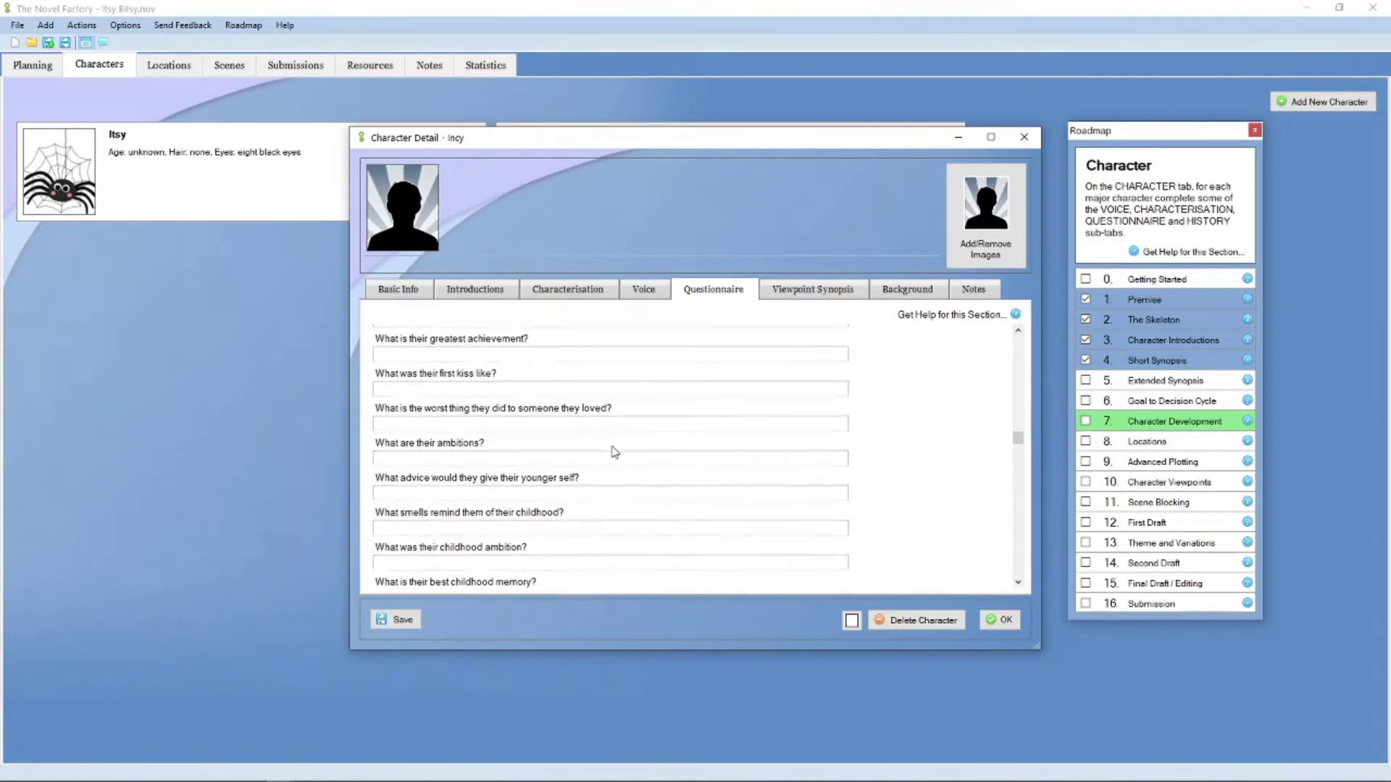
scroll(615, 452, "down", 3)
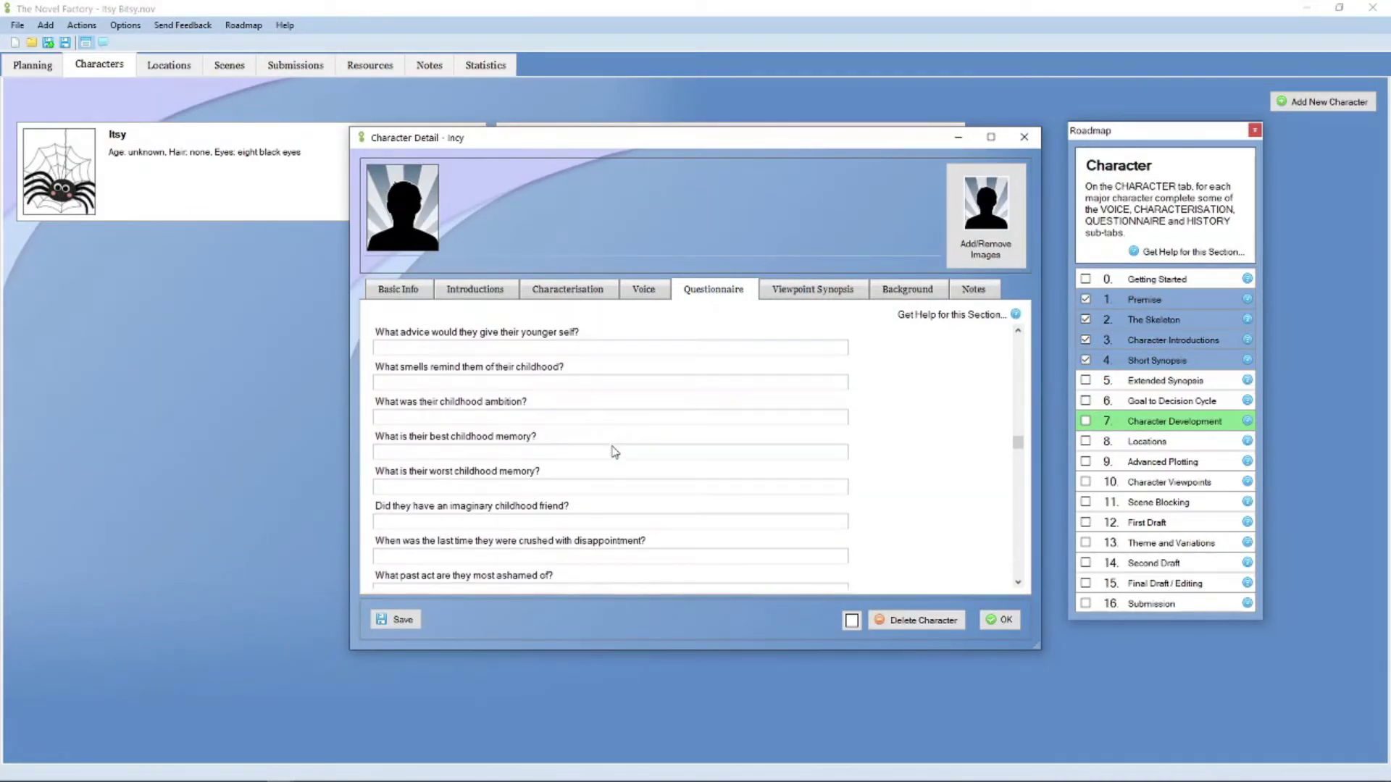
scroll(886, 439, "down", 3)
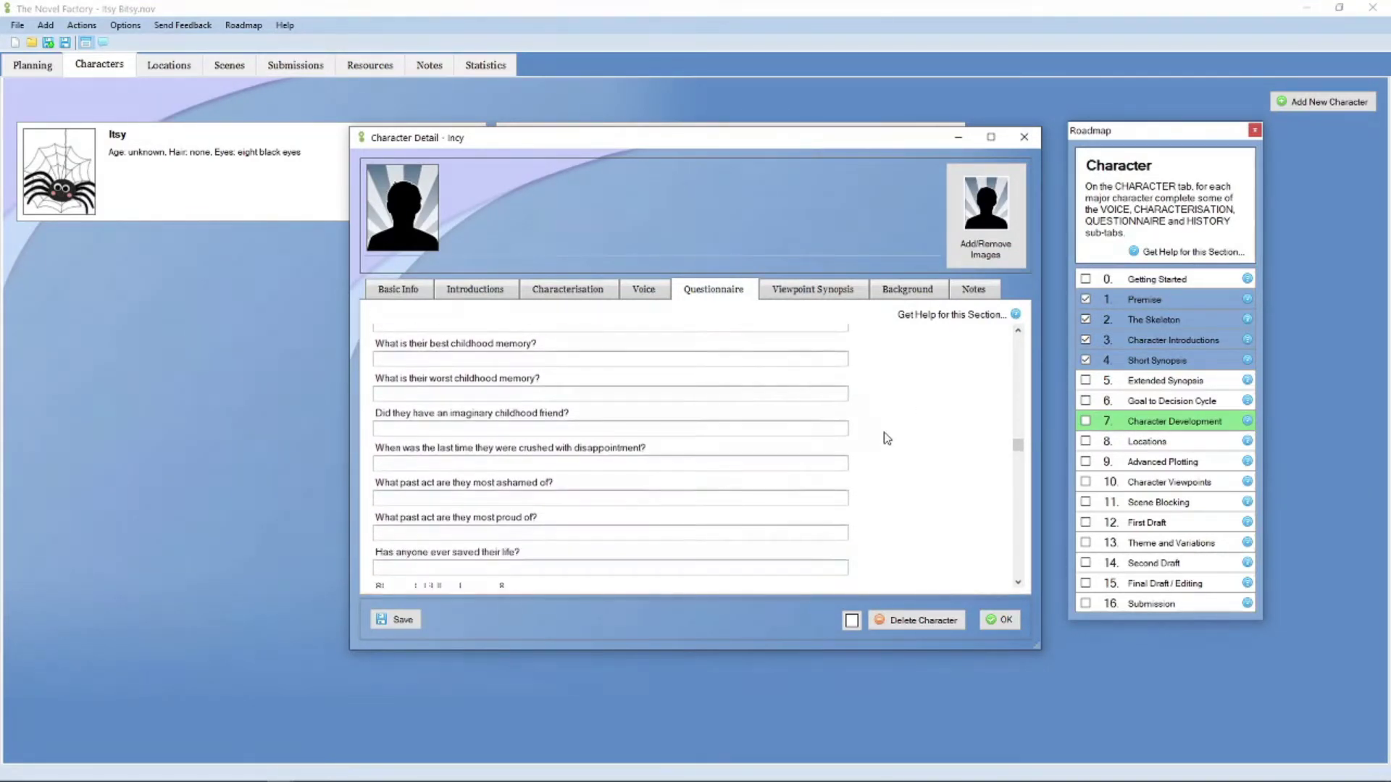
Step: Look through the Love and Conflict questions in Incy's questionnaire
scroll(887, 439, "down", 2)
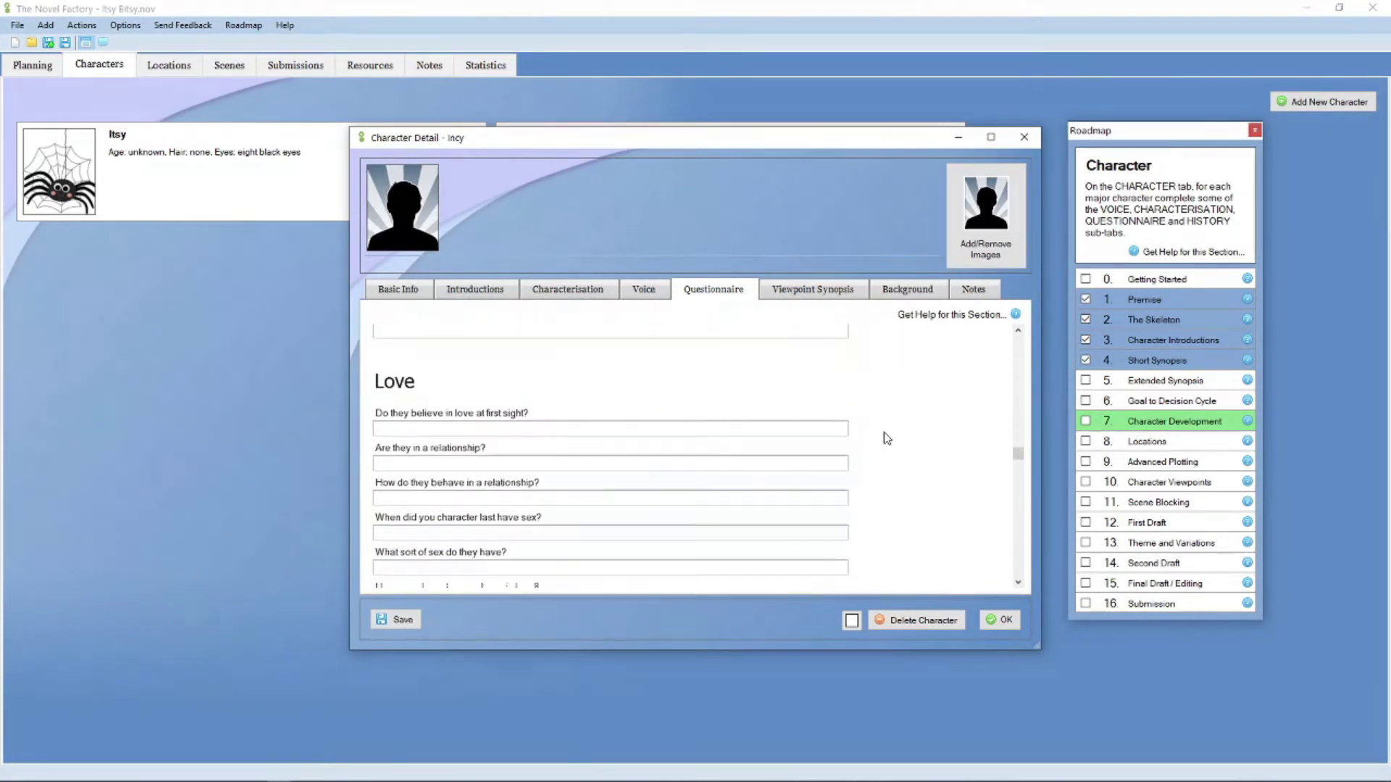
scroll(886, 439, "down", 1)
scroll(887, 439, "down", 2)
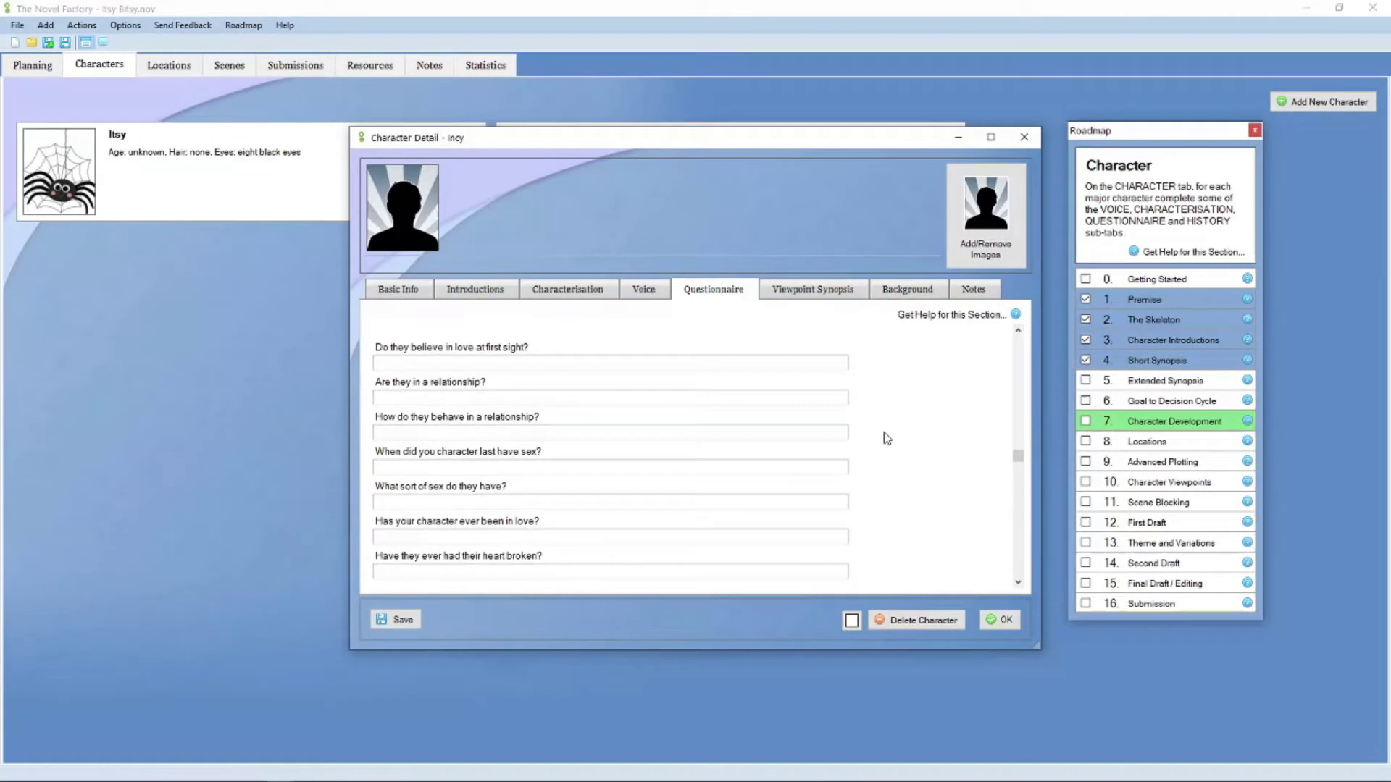
scroll(886, 438, "down", 4)
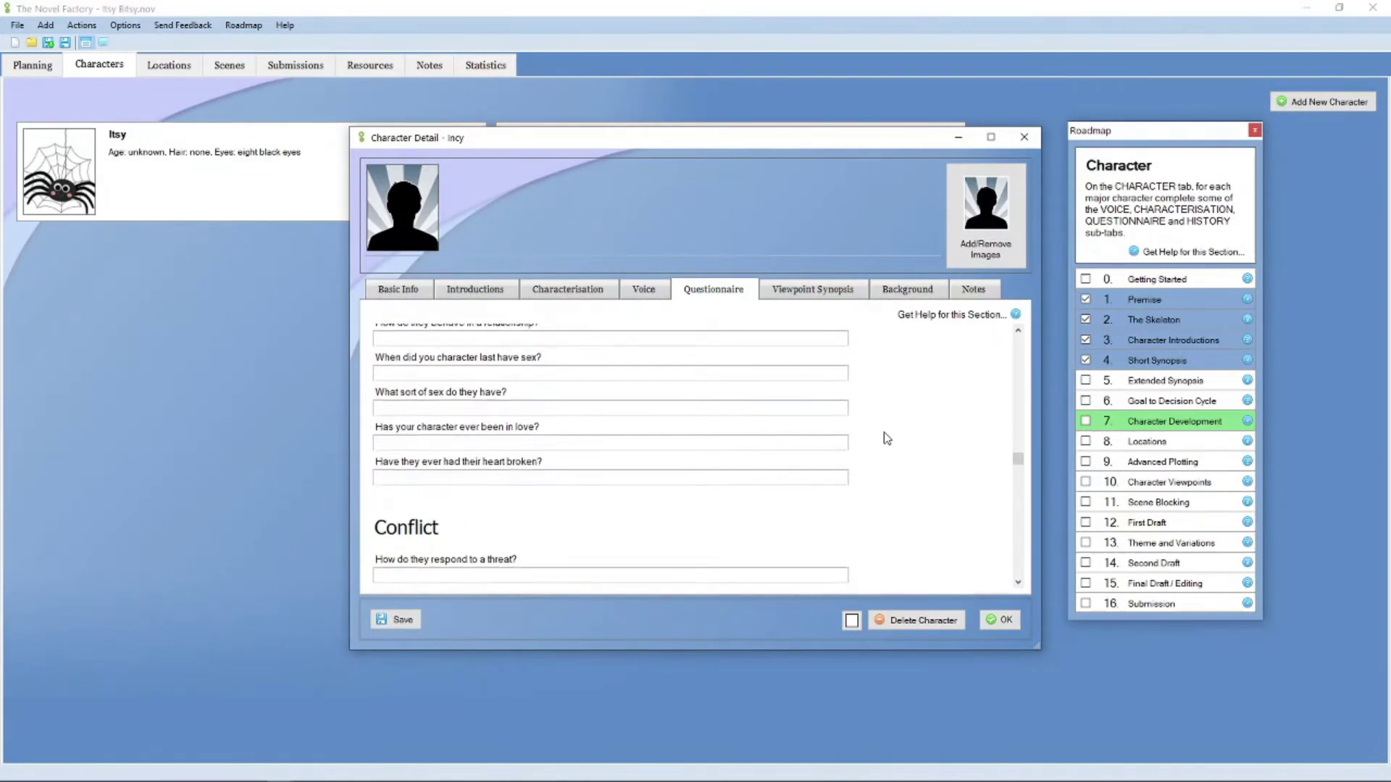
scroll(887, 438, "down", 1)
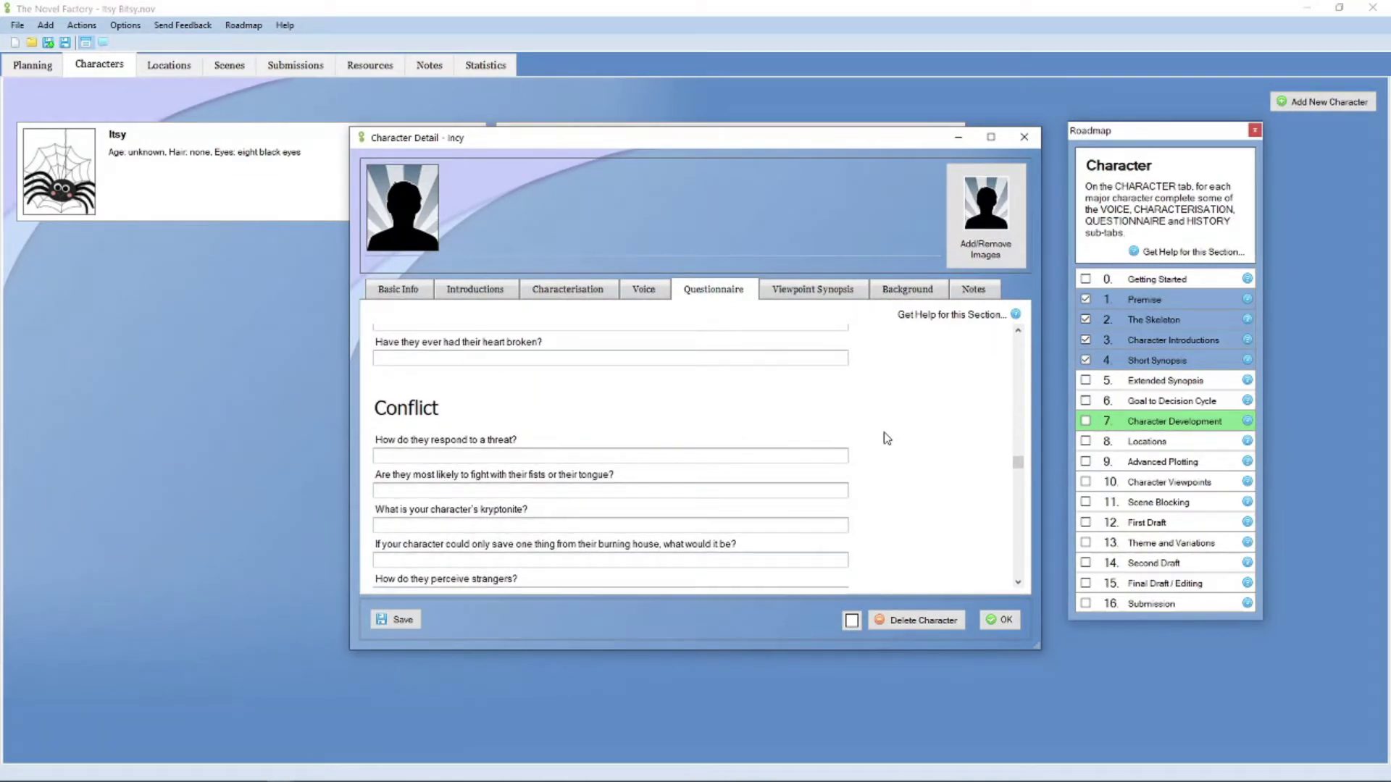
scroll(623, 399, "down", 2)
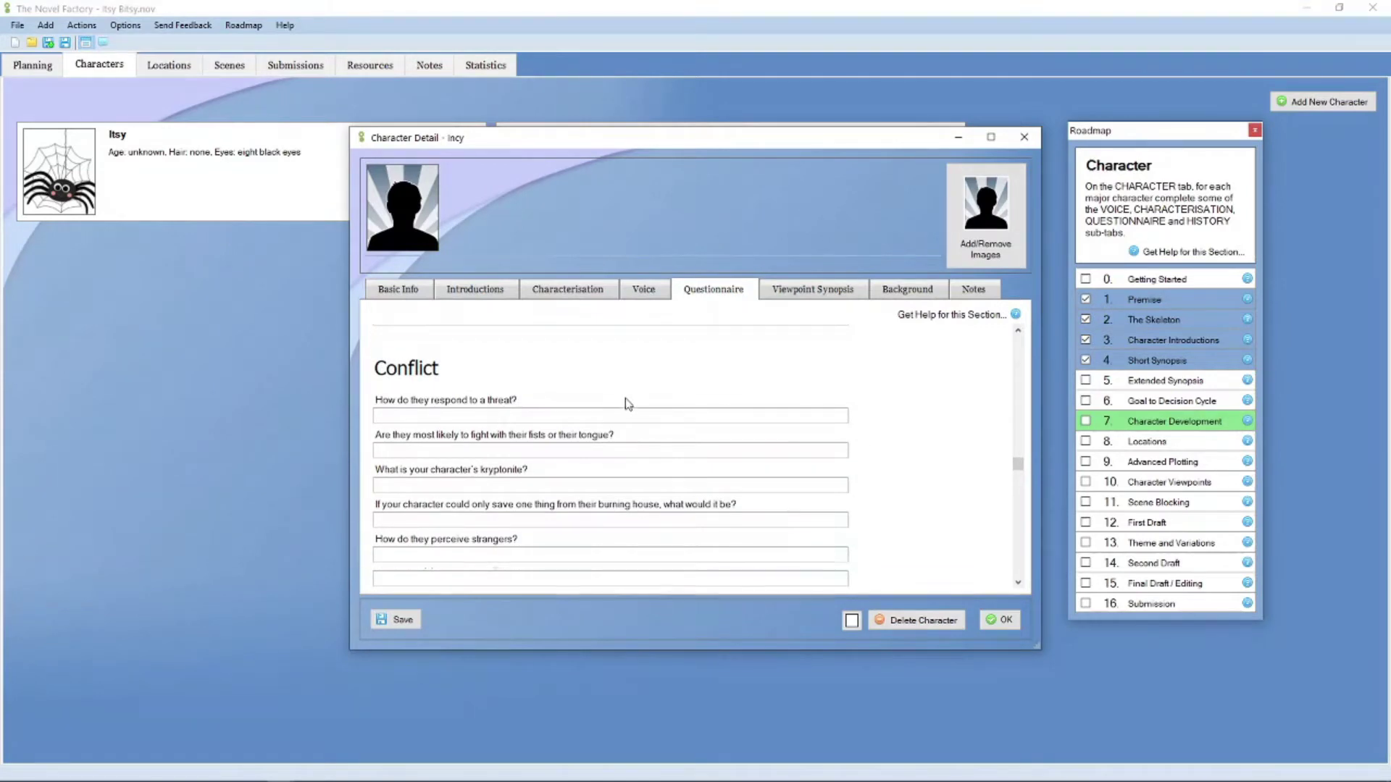
scroll(627, 397, "down", 1)
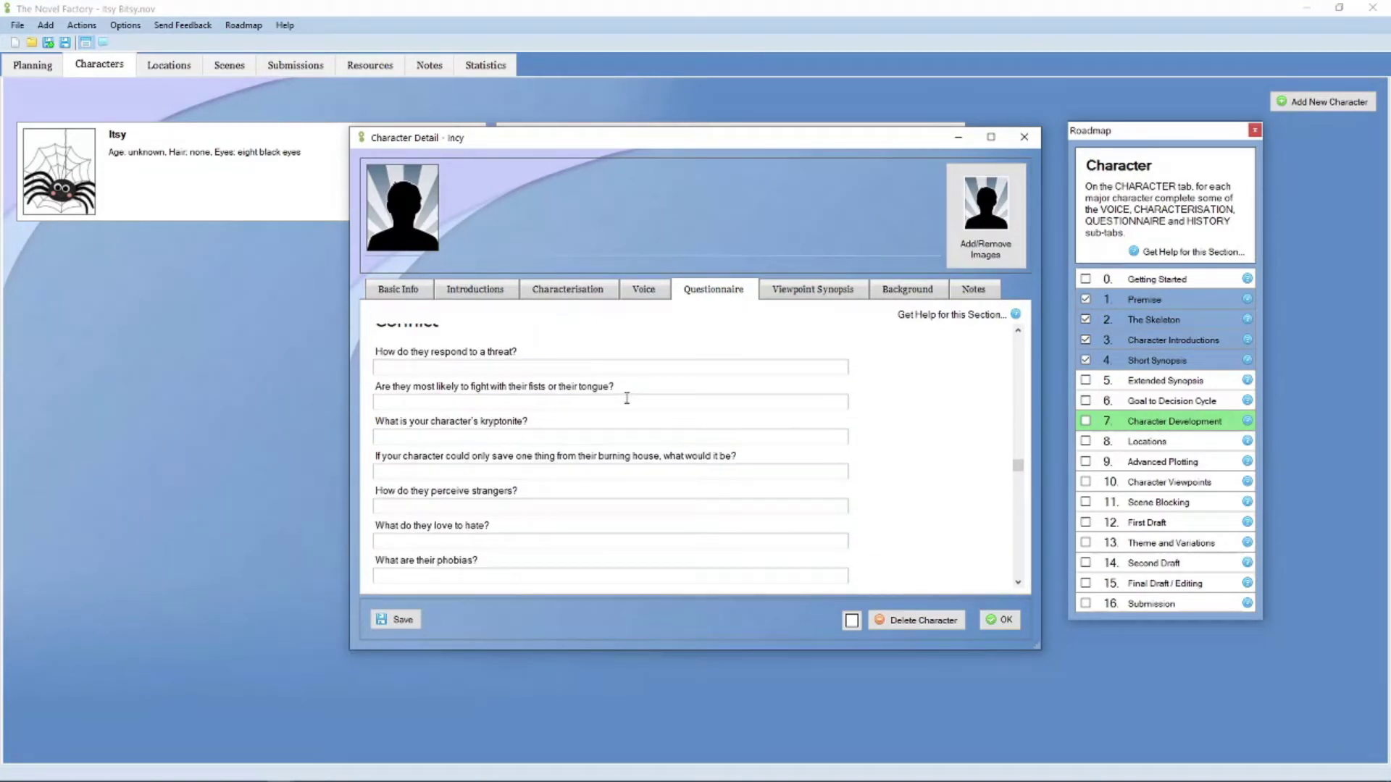
scroll(600, 427, "down", 1)
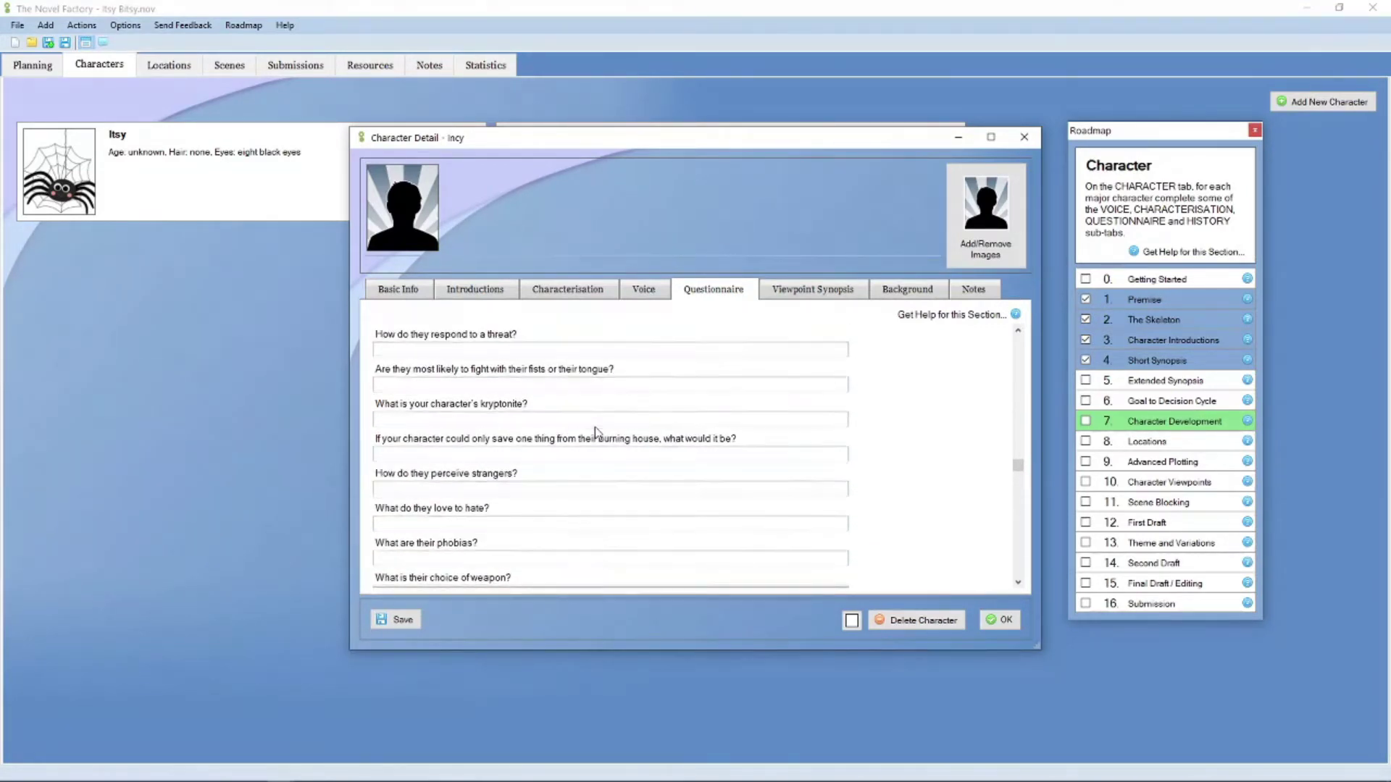
scroll(597, 429, "down", 1)
scroll(597, 433, "down", 5)
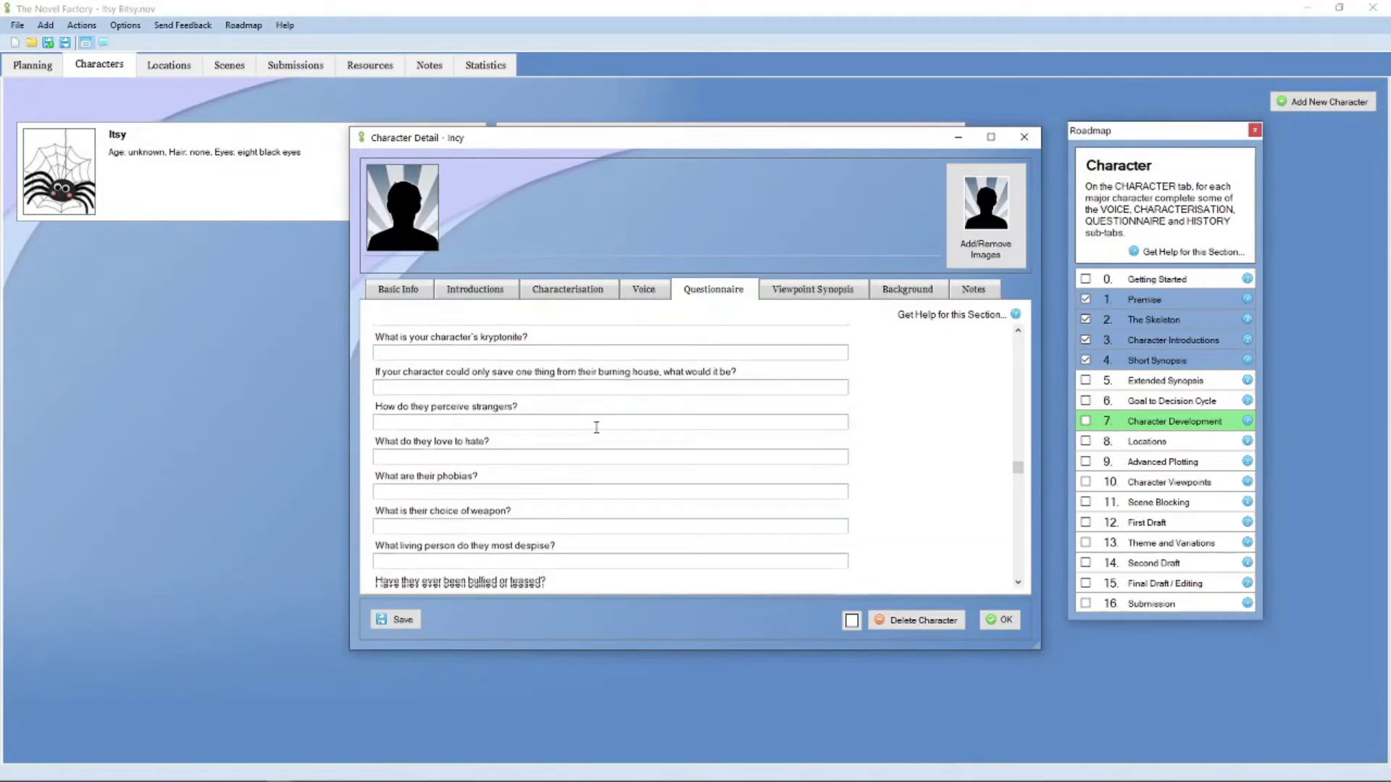
scroll(597, 432, "down", 5)
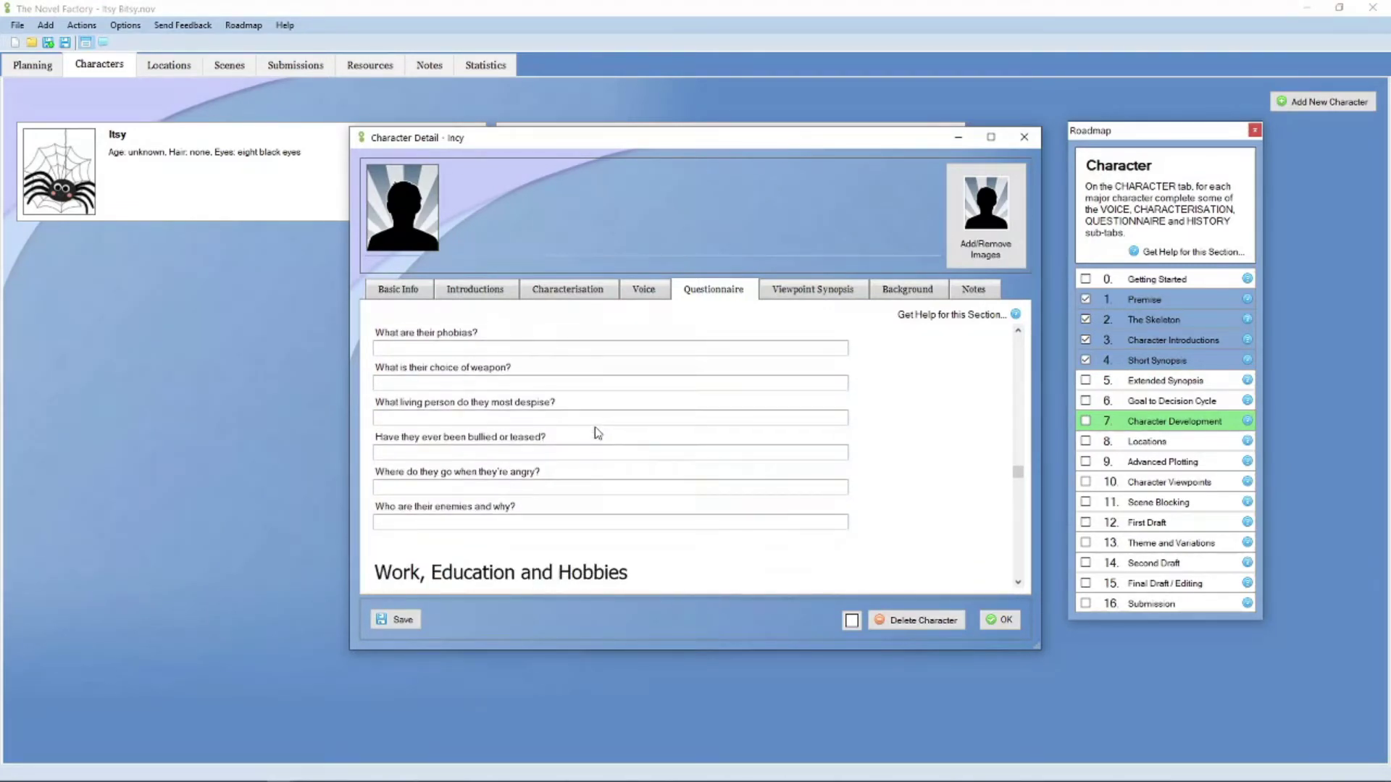
Step: Look through the Work, Education and Hobbies questions in Incy's questionnaire, from current job to specialist training and socioeconomic status
scroll(596, 432, "down", 5)
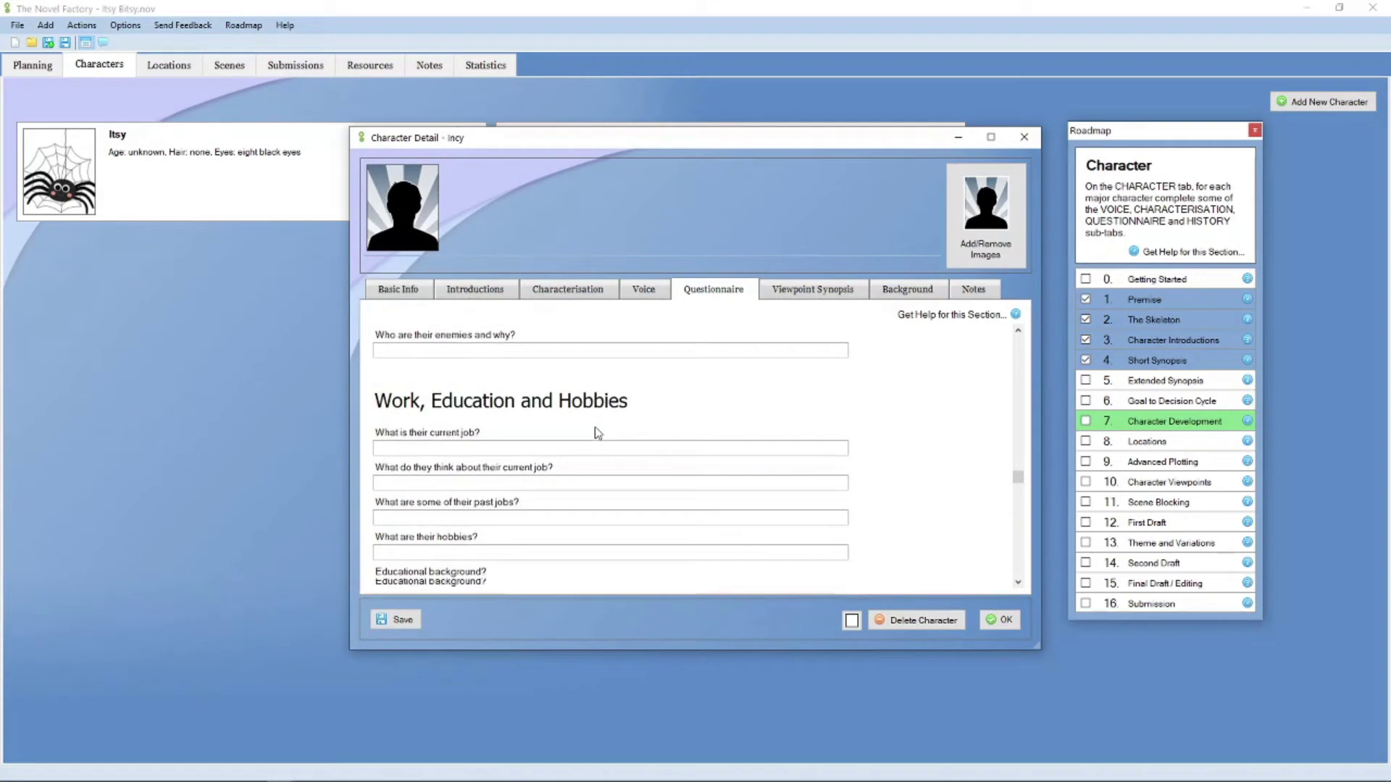
scroll(597, 433, "down", 6)
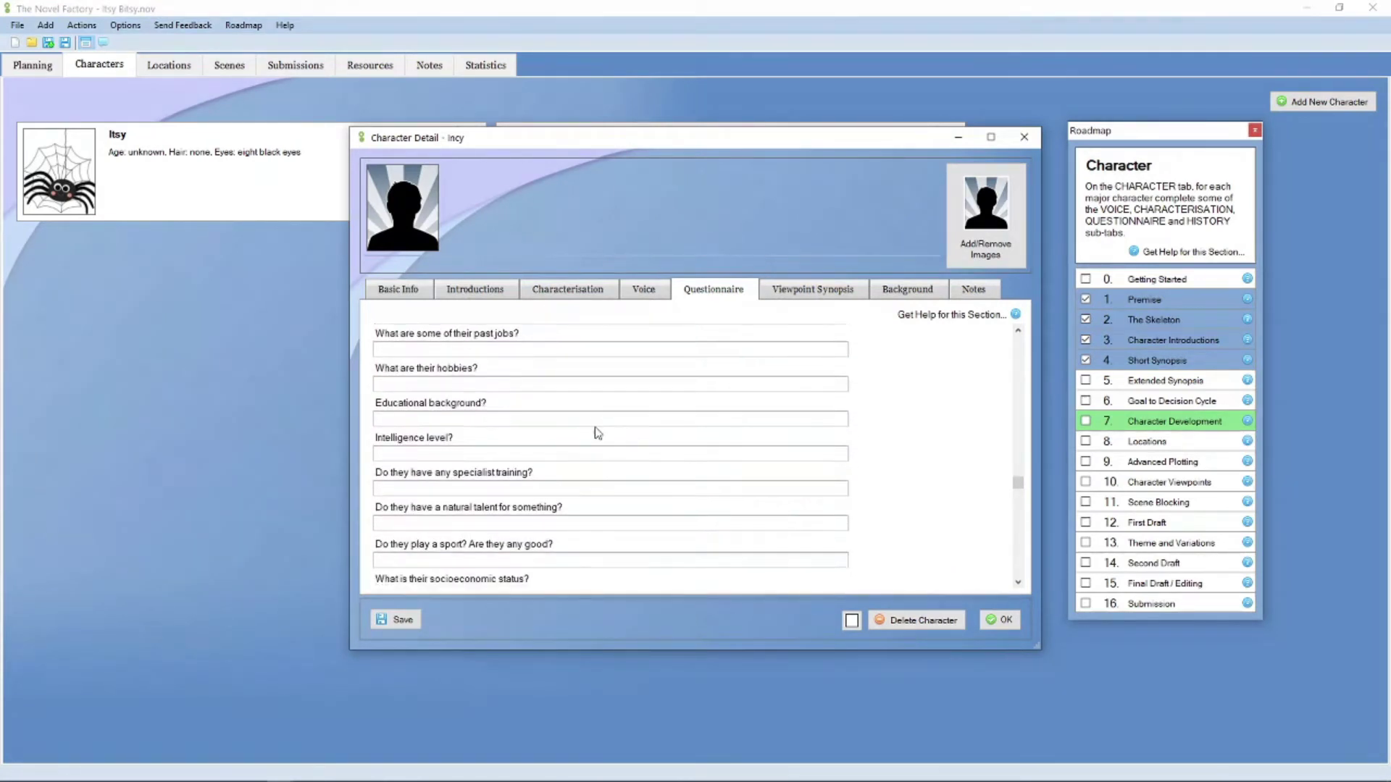
scroll(597, 432, "down", 4)
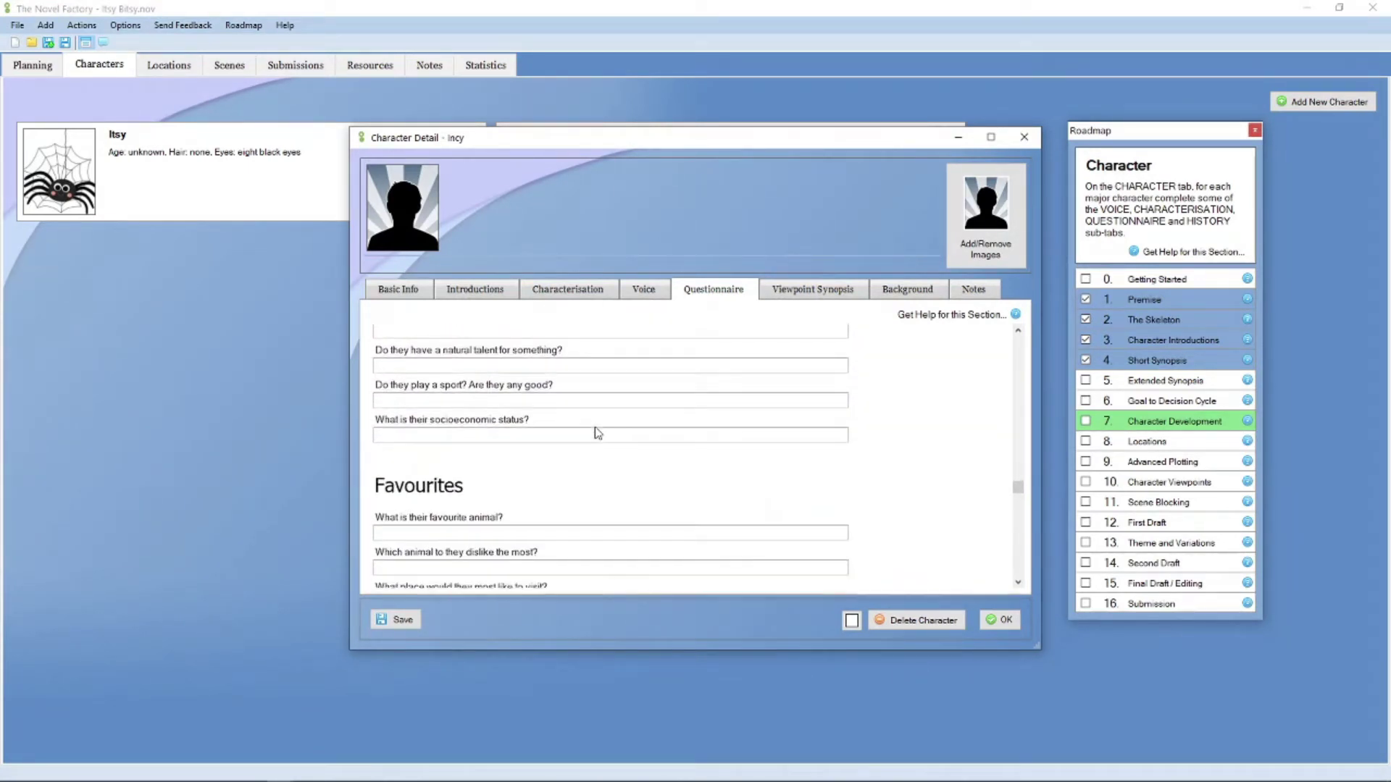
Step: Look through the Favourites questions in Incy's questionnaire, covering animals, music, art, reading, colour and food
scroll(597, 433, "down", 5)
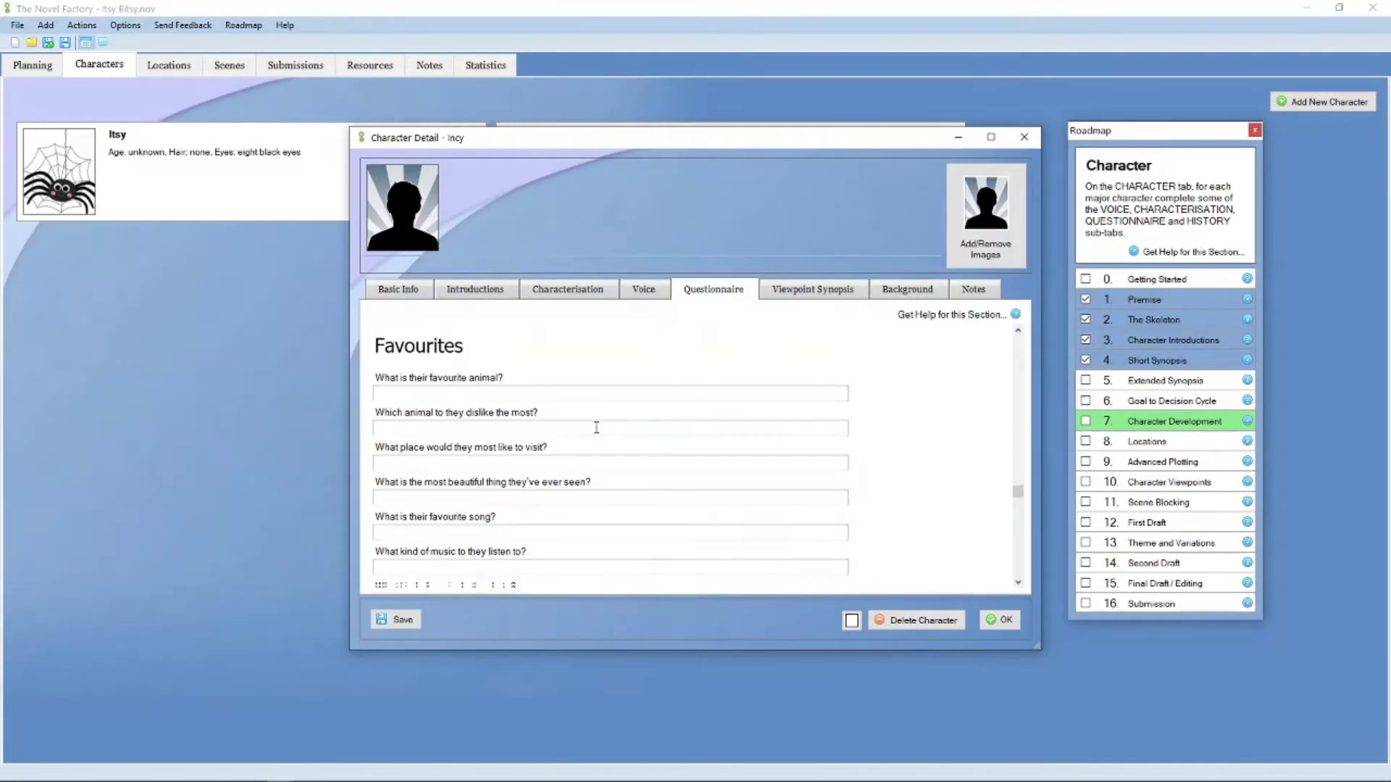
scroll(597, 432, "down", 5)
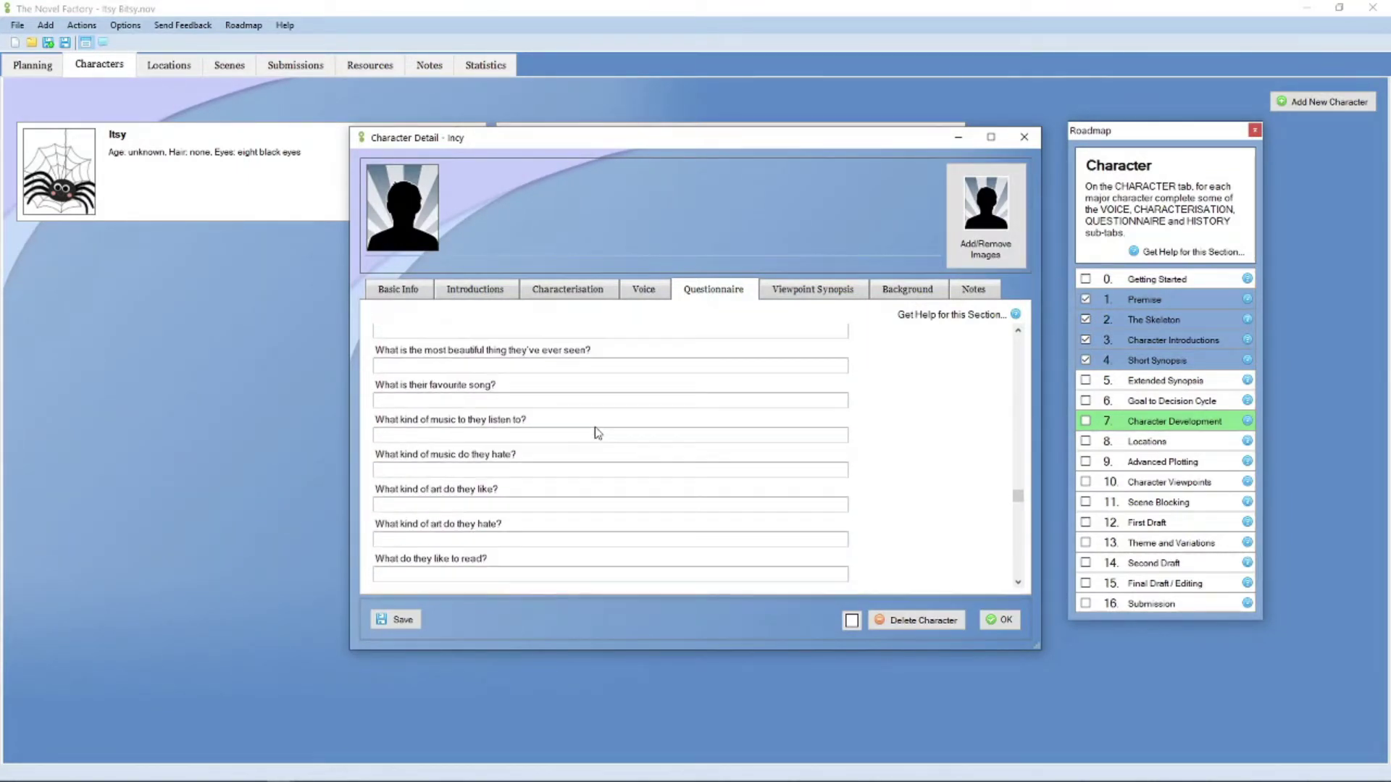
scroll(597, 428, "down", 5)
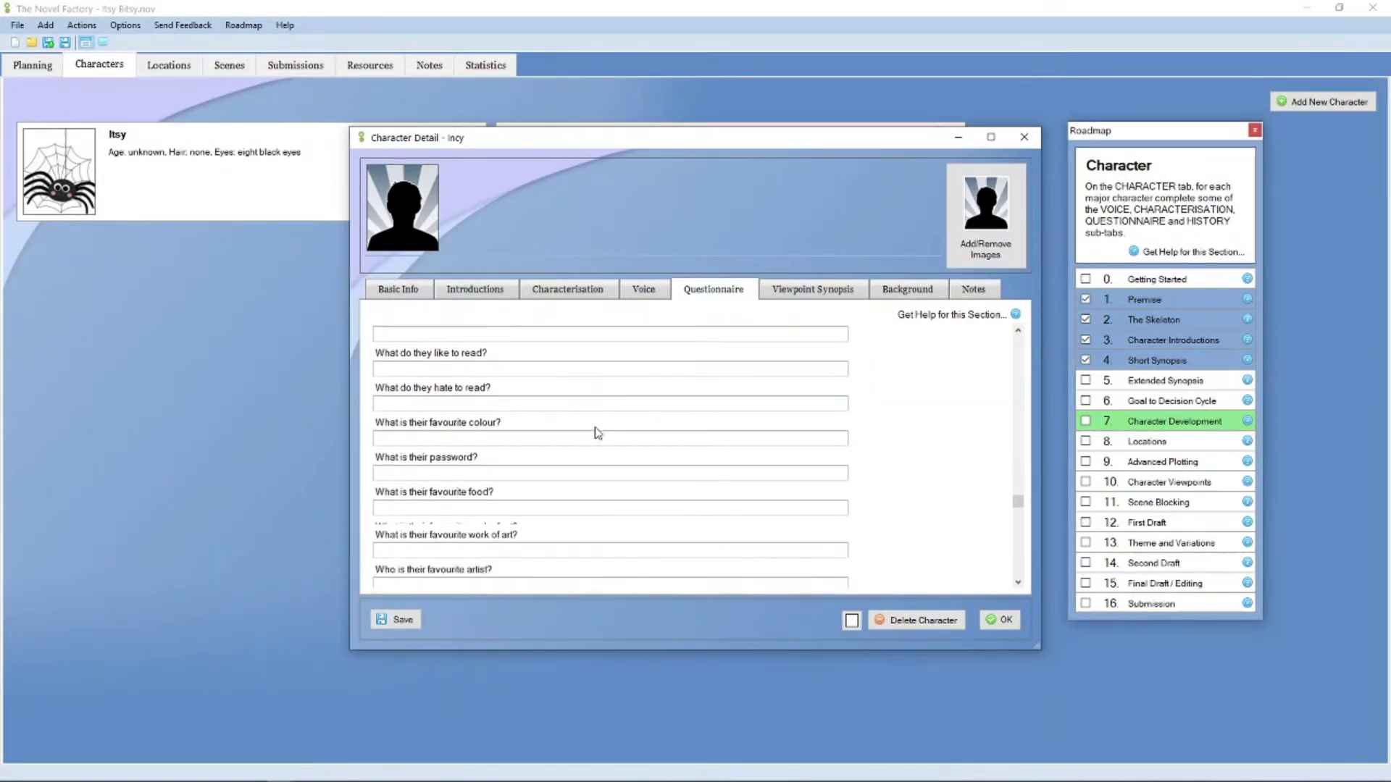
scroll(597, 433, "down", 10)
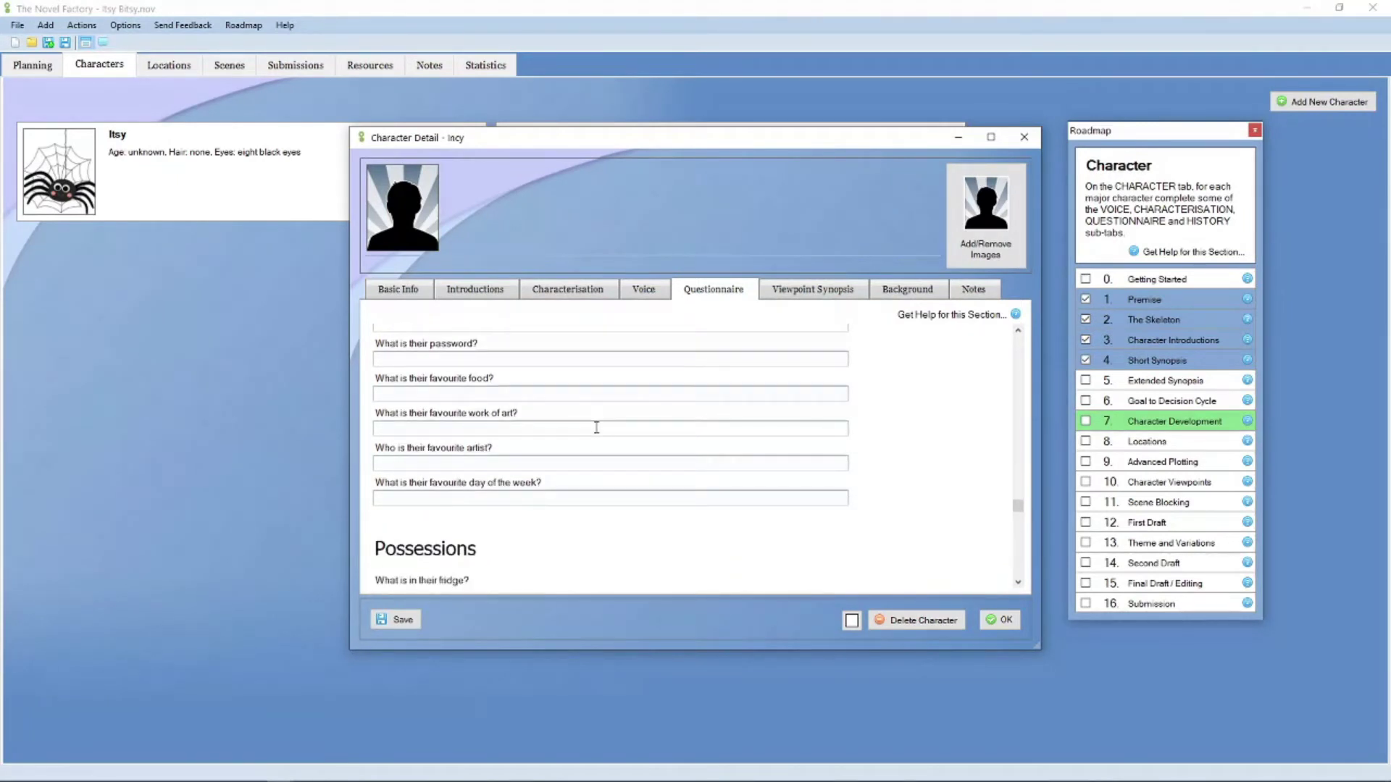
Step: Look through the Possessions, Spirituality, Values and Daily life questions in Incy's questionnaire
scroll(862, 491, "down", 12)
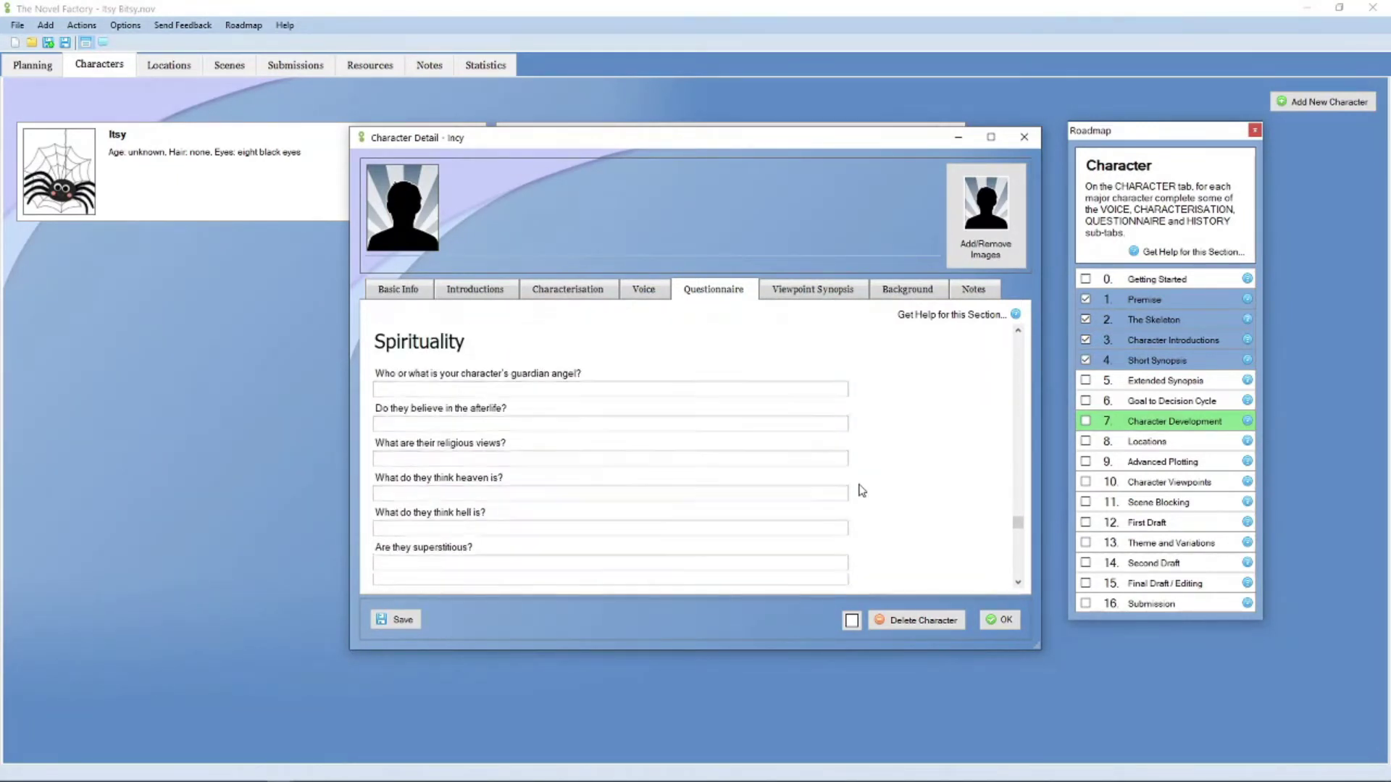
scroll(862, 491, "down", 6)
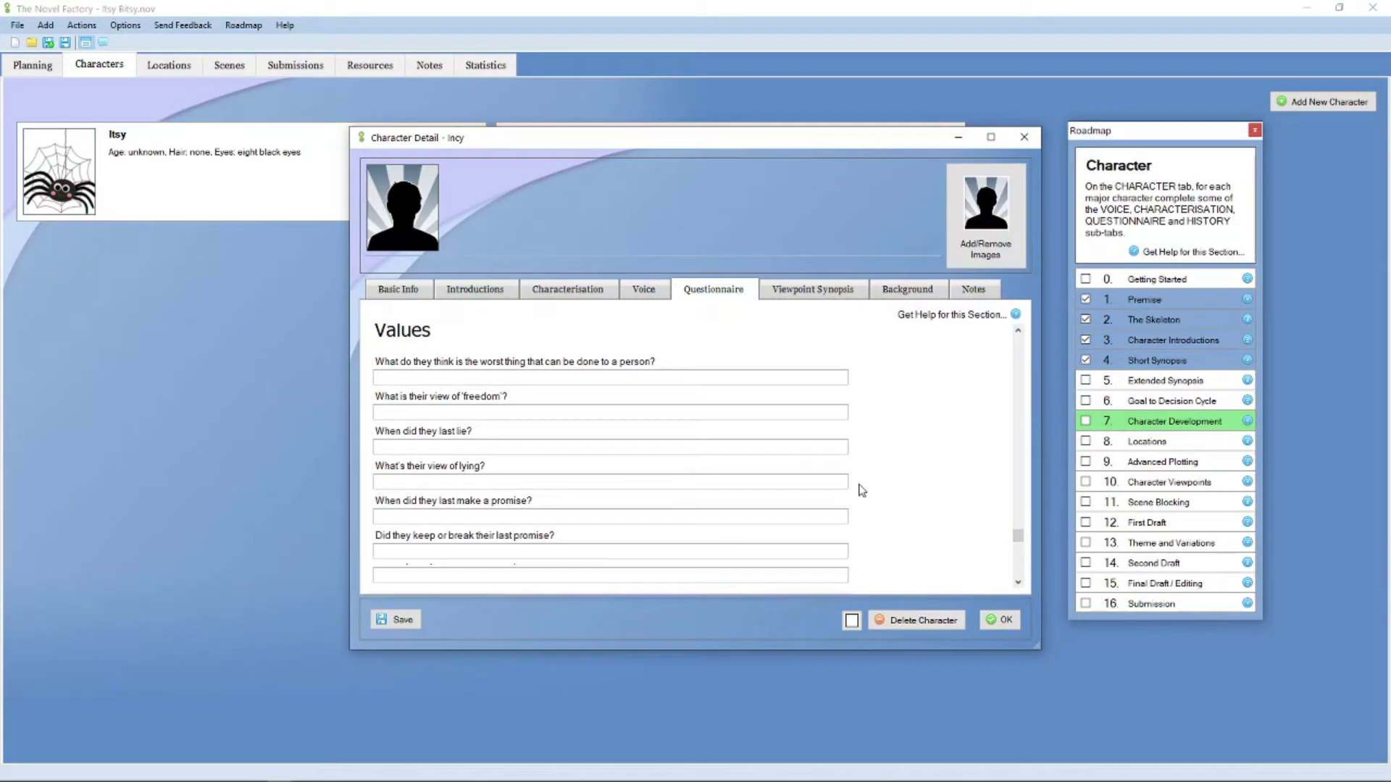
scroll(861, 490, "down", 3)
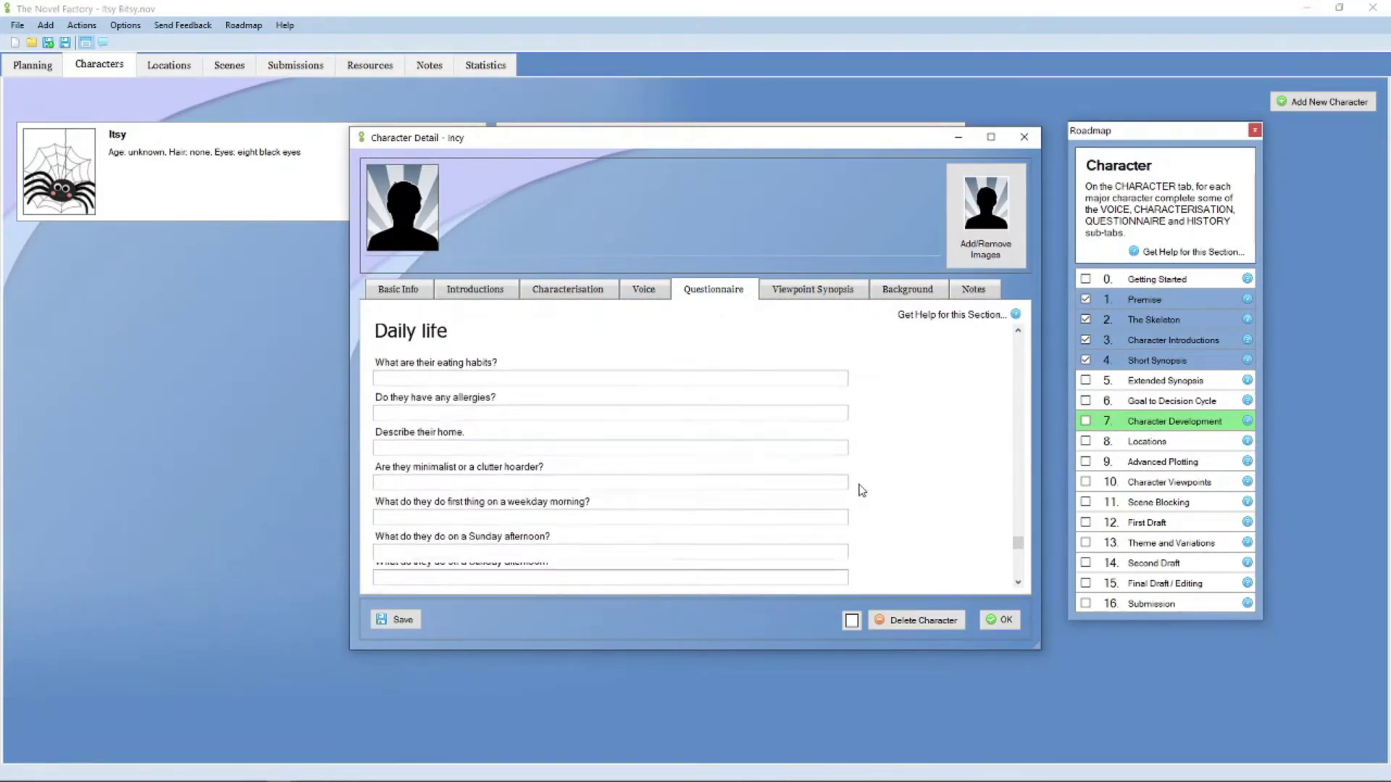
scroll(862, 490, "down", 3)
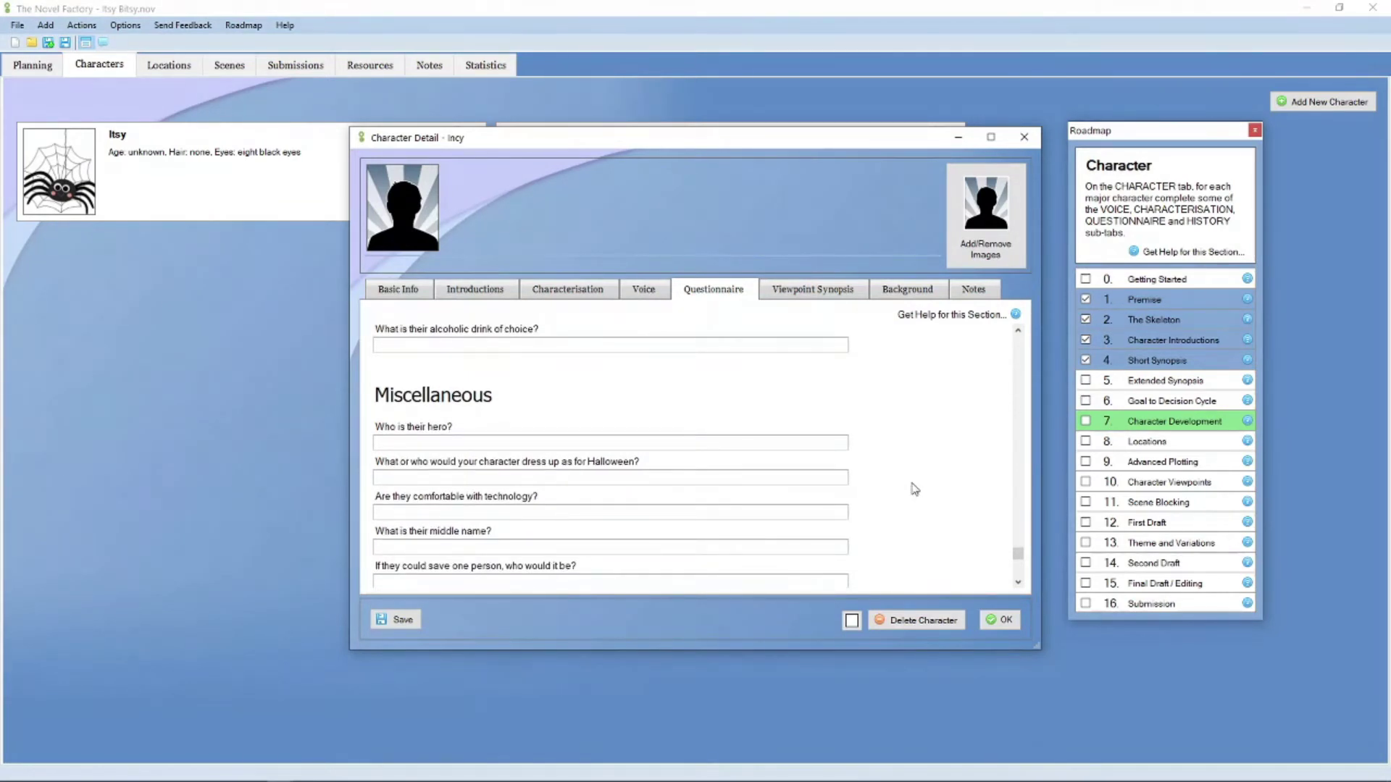
Step: Look through the Miscellaneous questions in Incy's questionnaire, from heroes and regrets to fairytales and superpowers
scroll(915, 489, "down", 1)
scroll(914, 489, "down", 3)
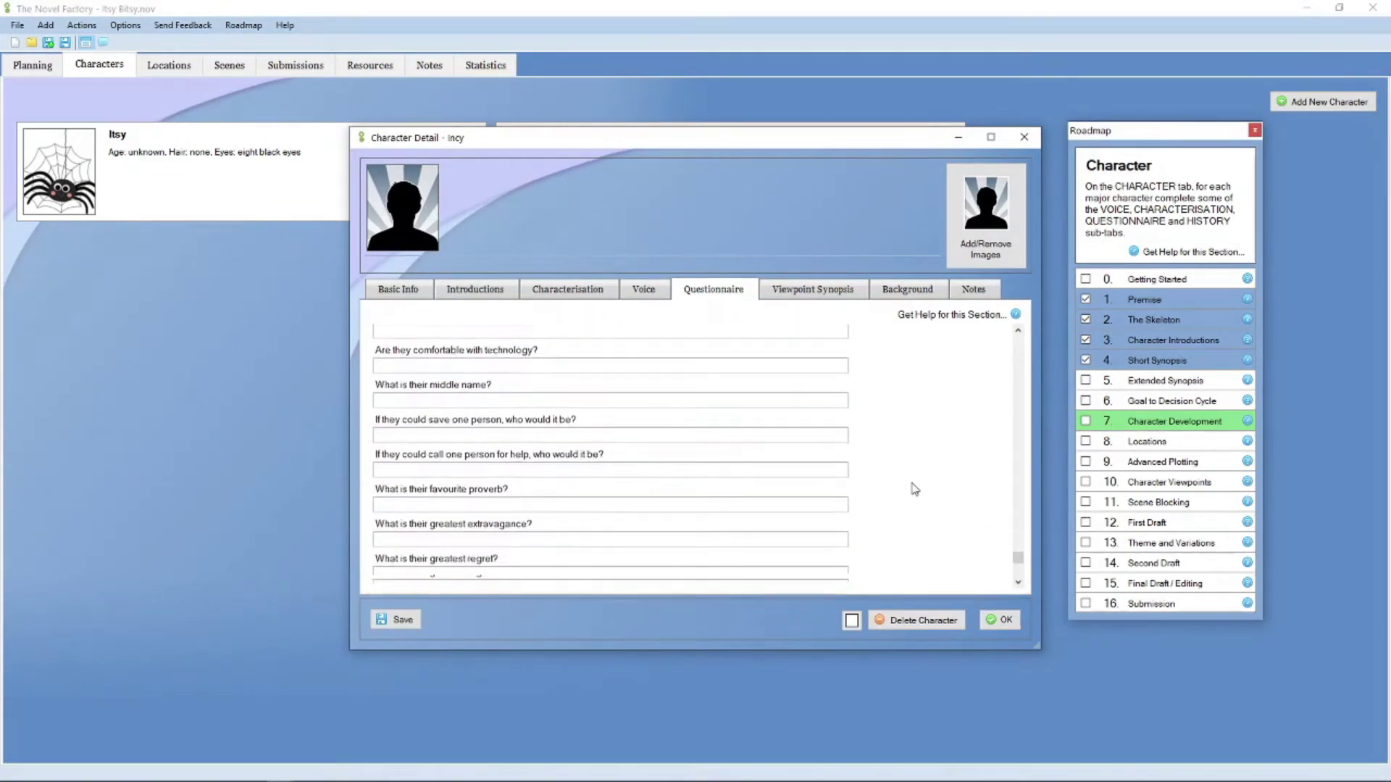
scroll(915, 489, "down", 1)
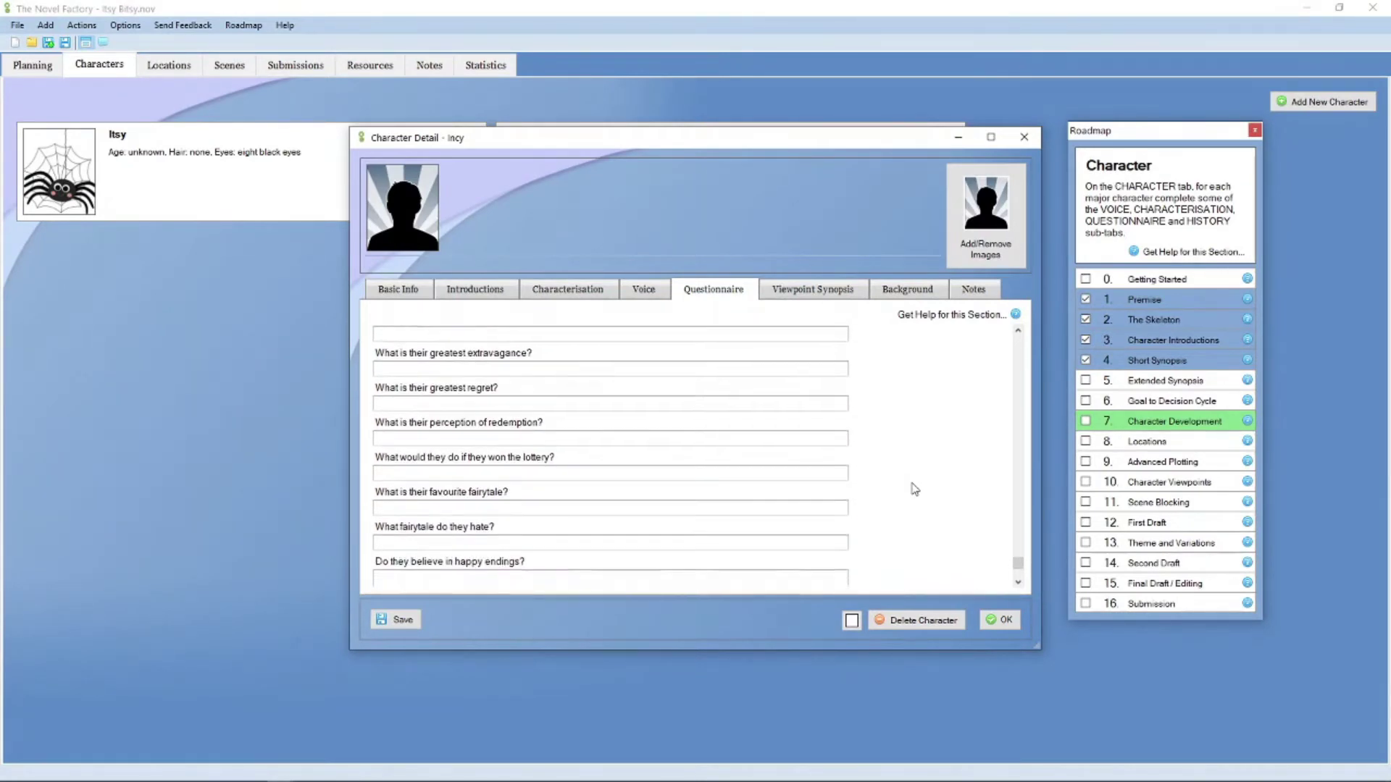
scroll(915, 489, "down", 3)
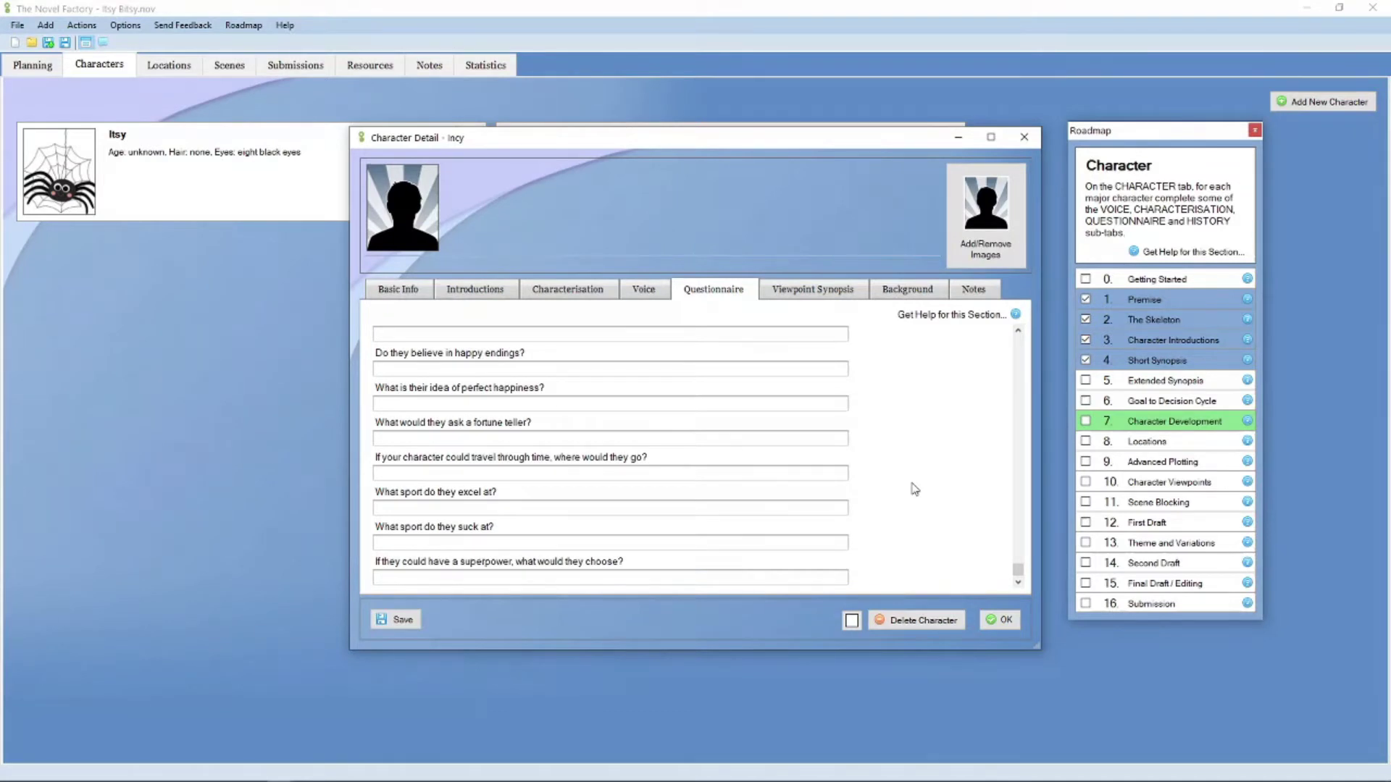
Step: View the Viewpoint Synopsis, Background and Notes sections of Incy's character details
left_click(831, 291)
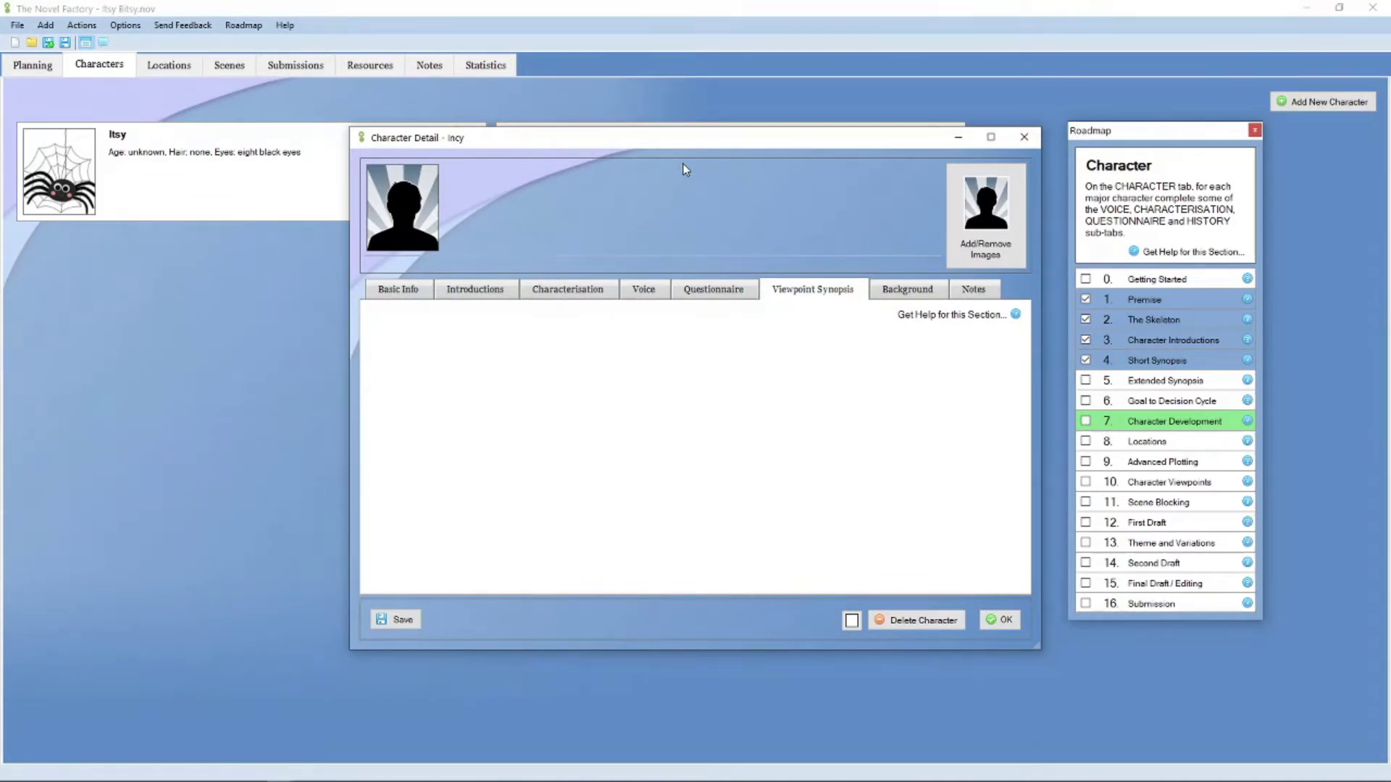
left_click(916, 296)
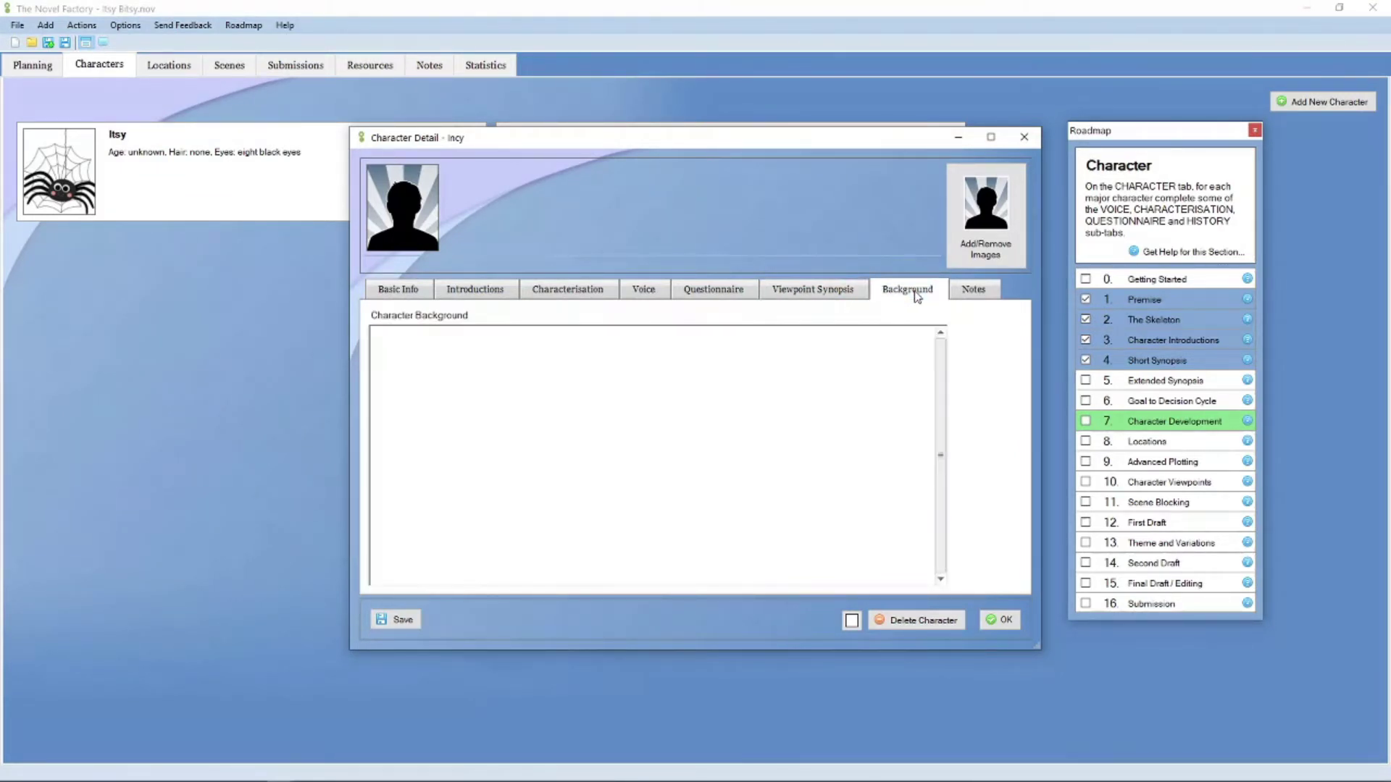
right_click(791, 430)
left_click(726, 426)
left_click(976, 297)
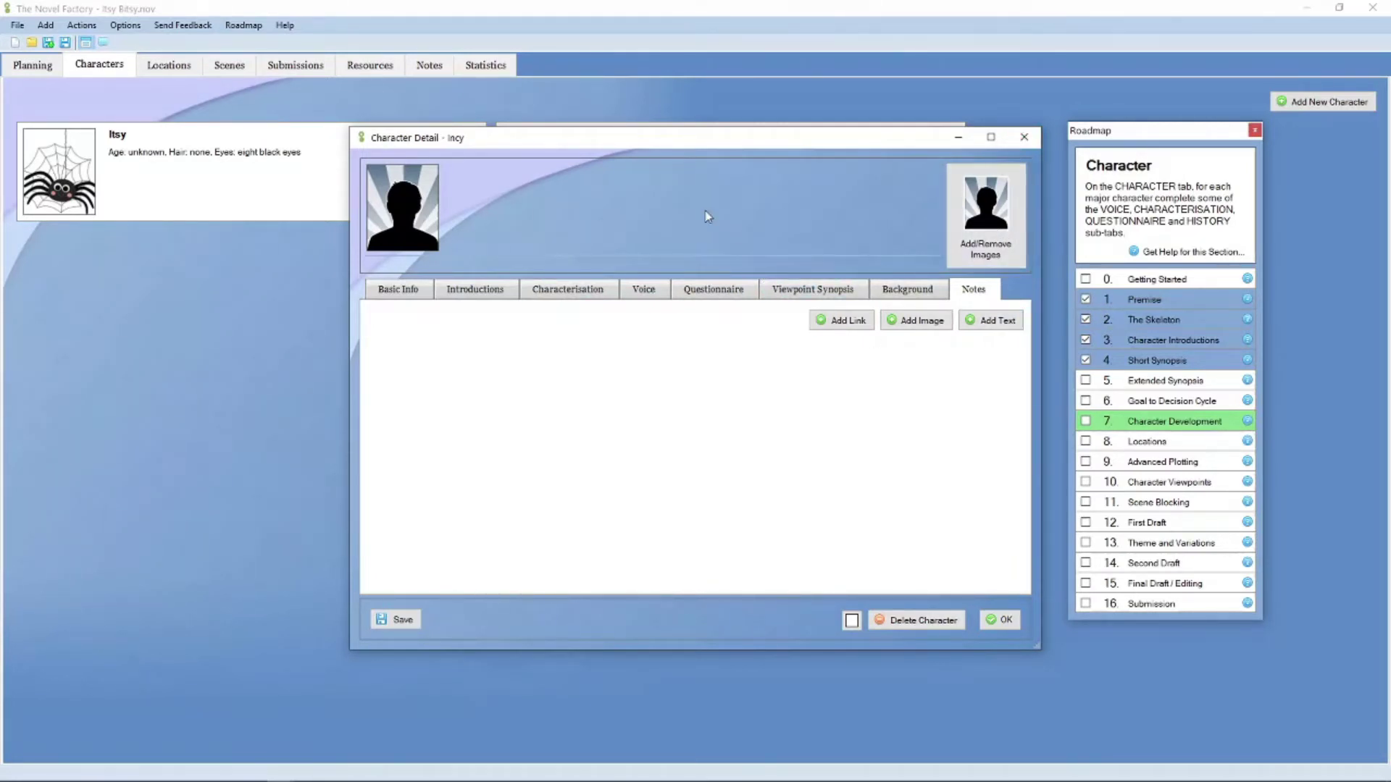
Step: Add the image Mrs. Bitsy.jpg from the Downloads folder as Incy's character picture and close the character details
left_click(986, 223)
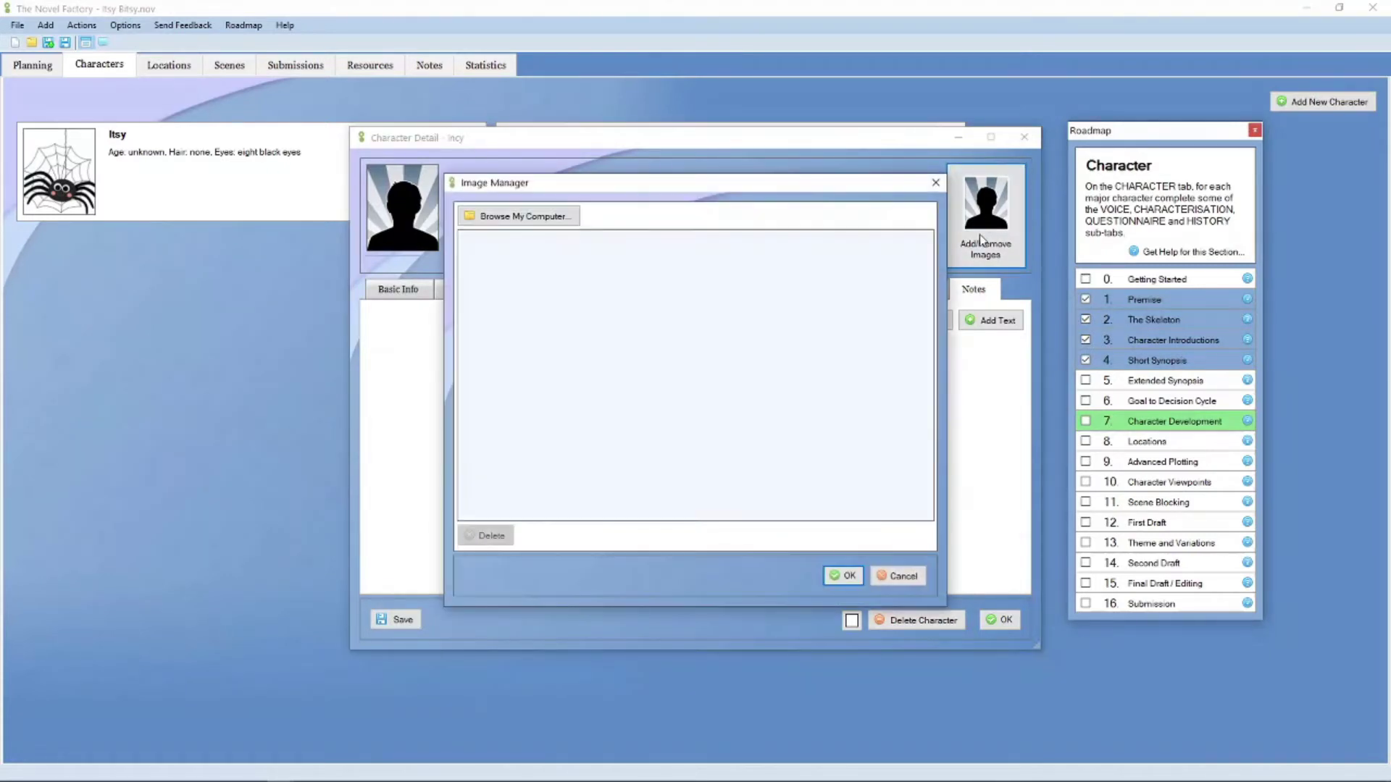
left_click(540, 226)
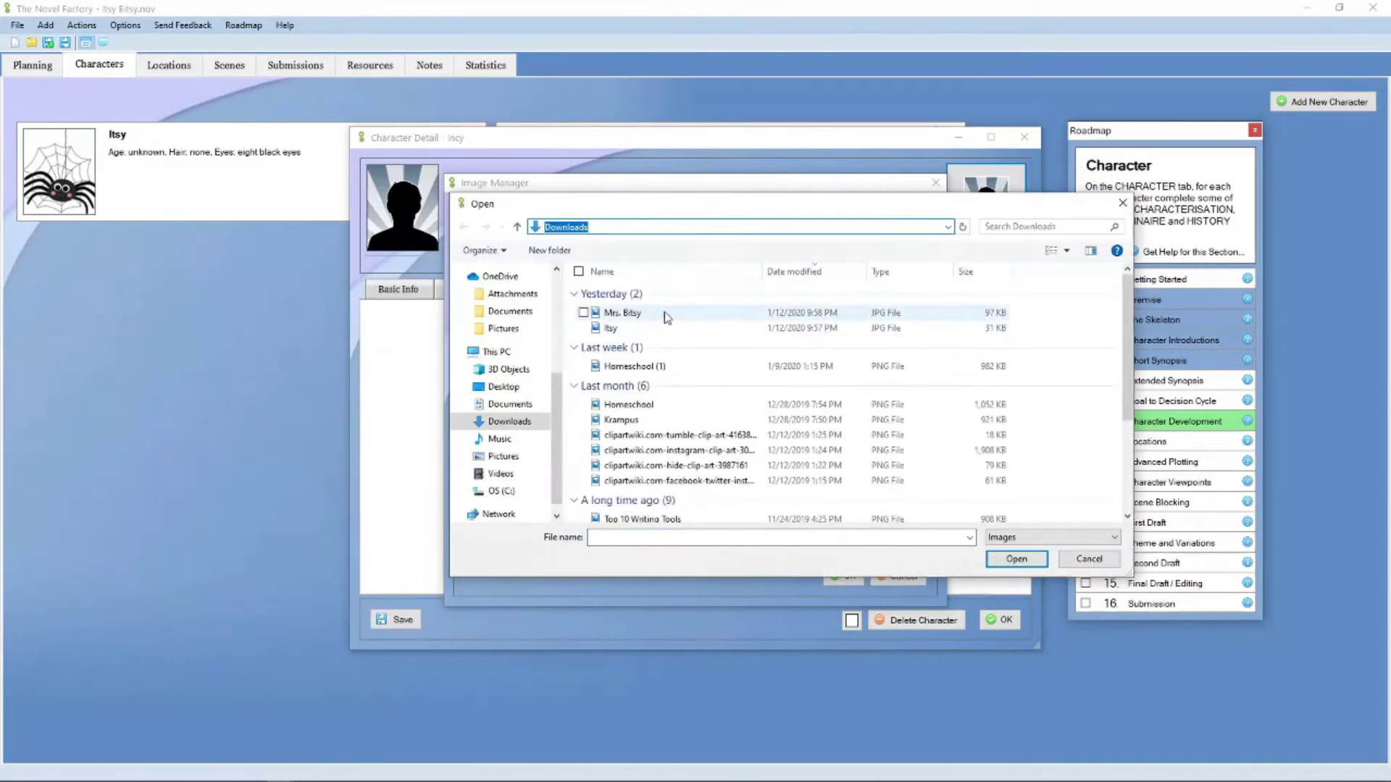
left_click(667, 317)
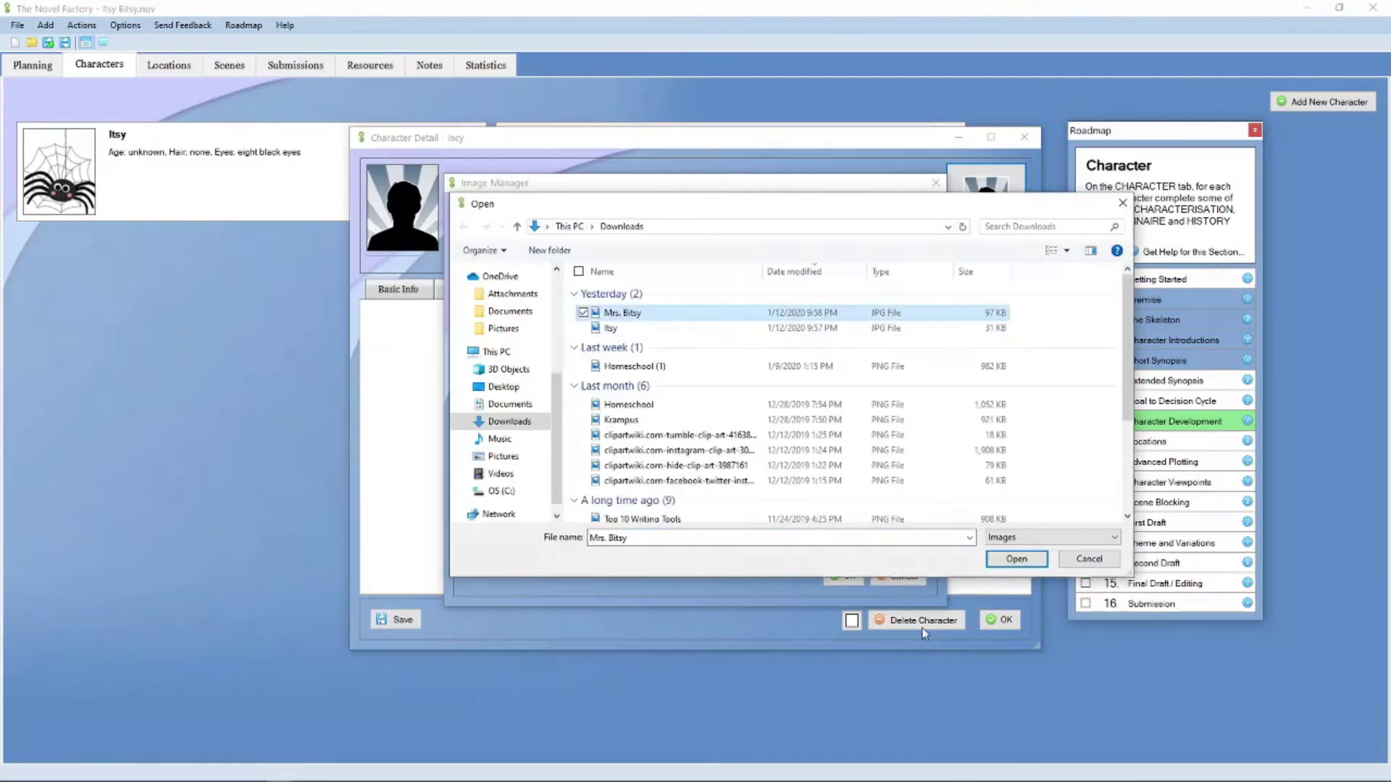
left_click(1003, 560)
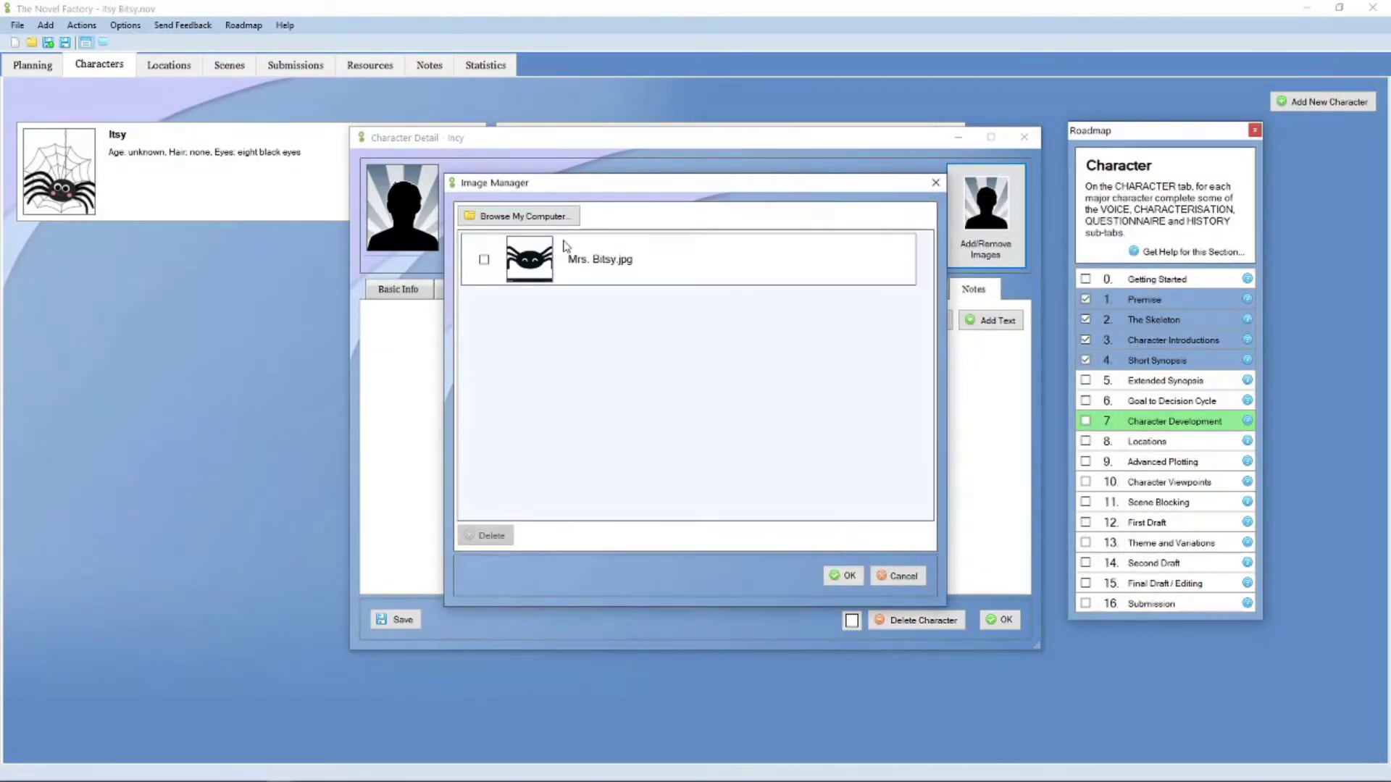
left_click(846, 576)
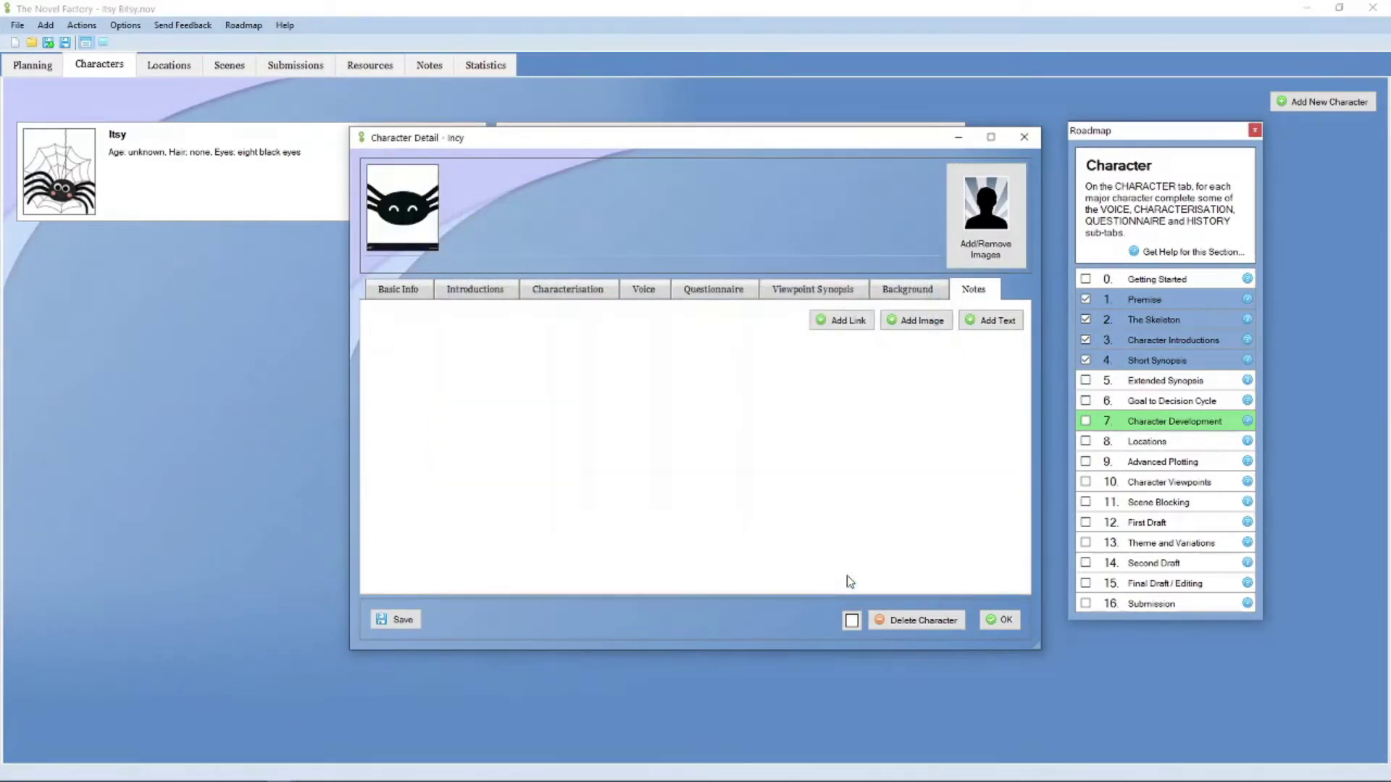
left_click(1000, 620)
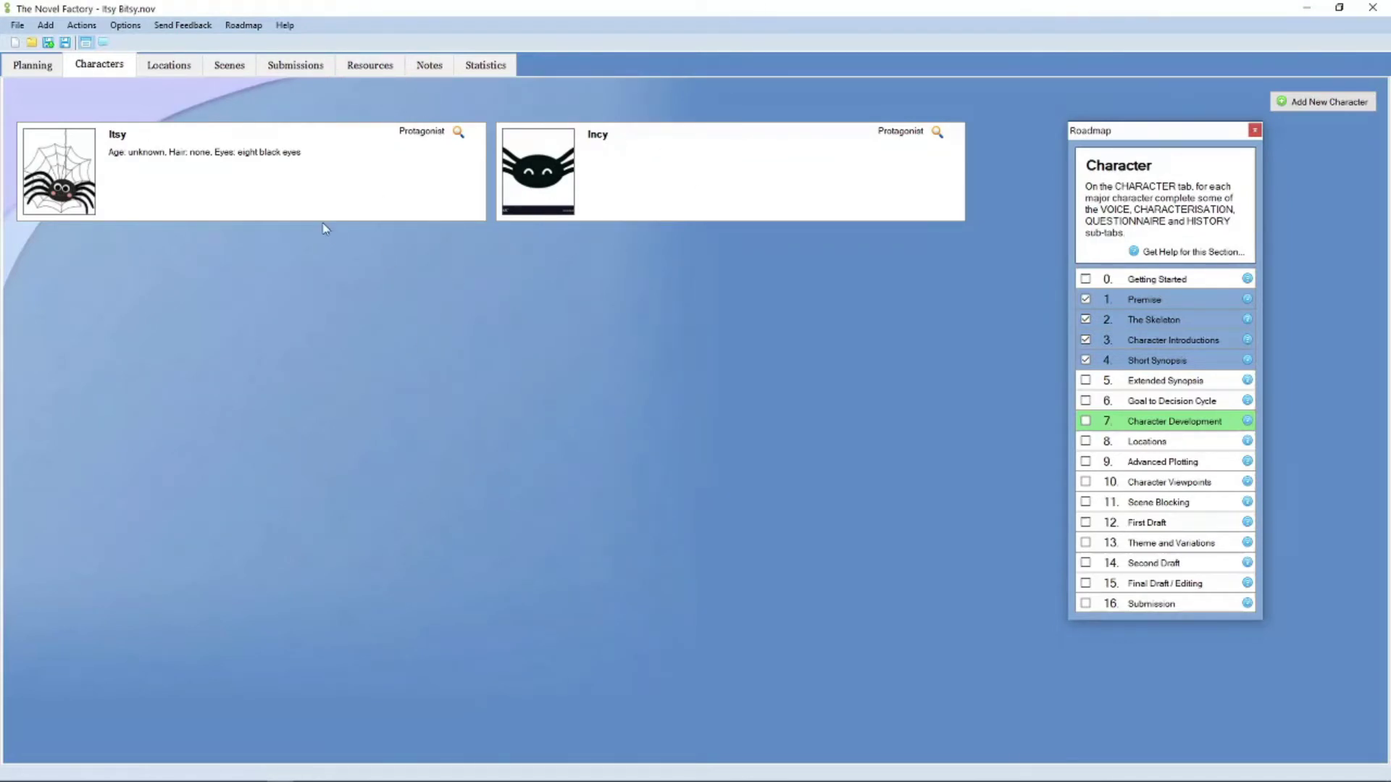
Step: Review the short synopsis in the planning overview and compare it with the extended synopsis, keeping the Roadmap clear of the text
left_click(33, 66)
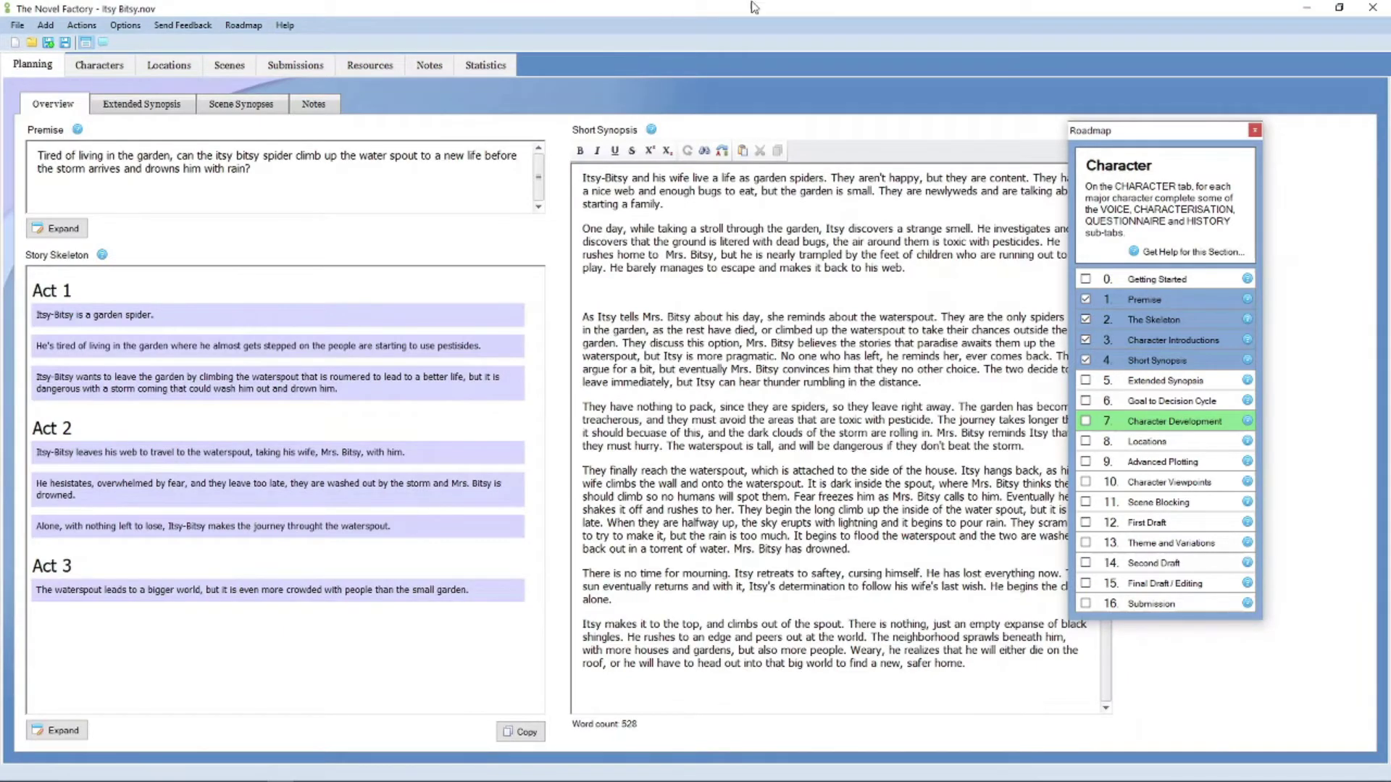
left_click_drag(1118, 135, 1250, 112)
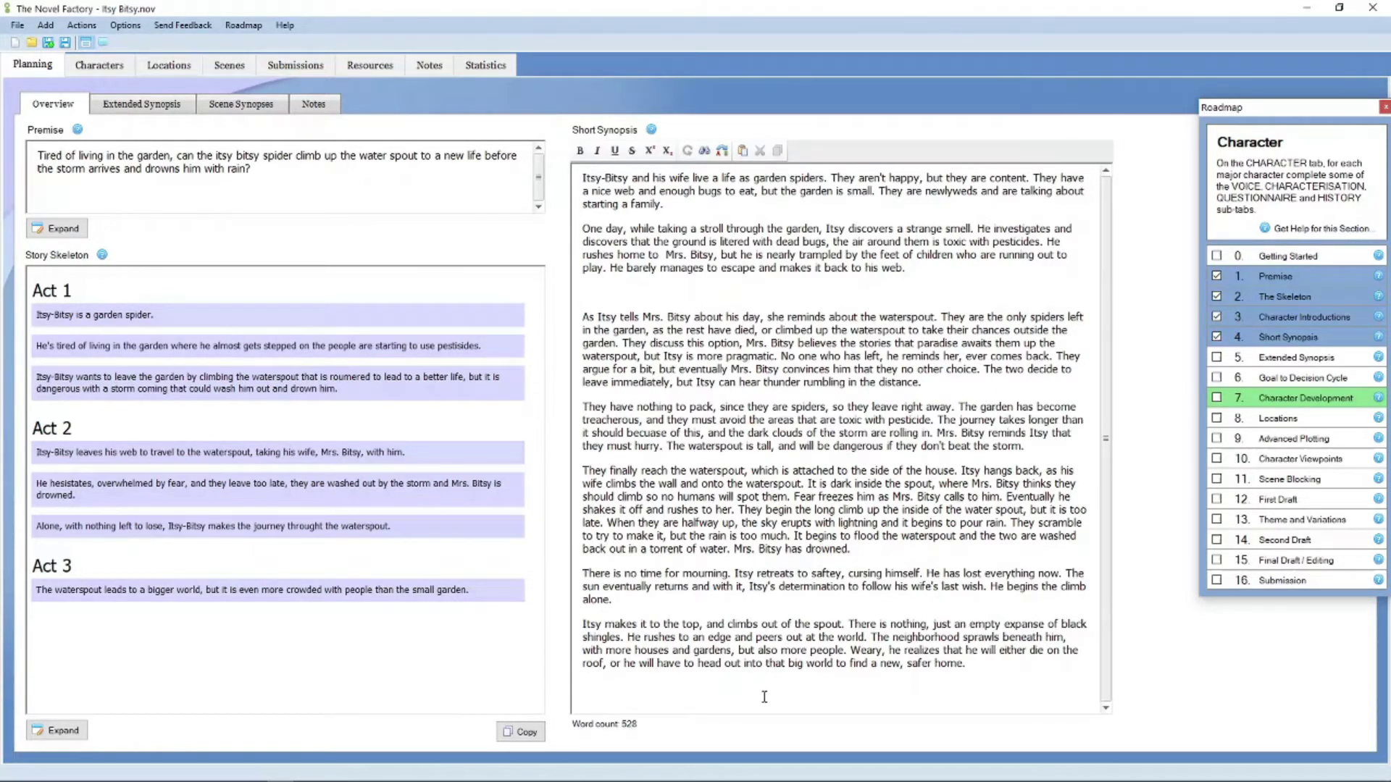
left_click(131, 108)
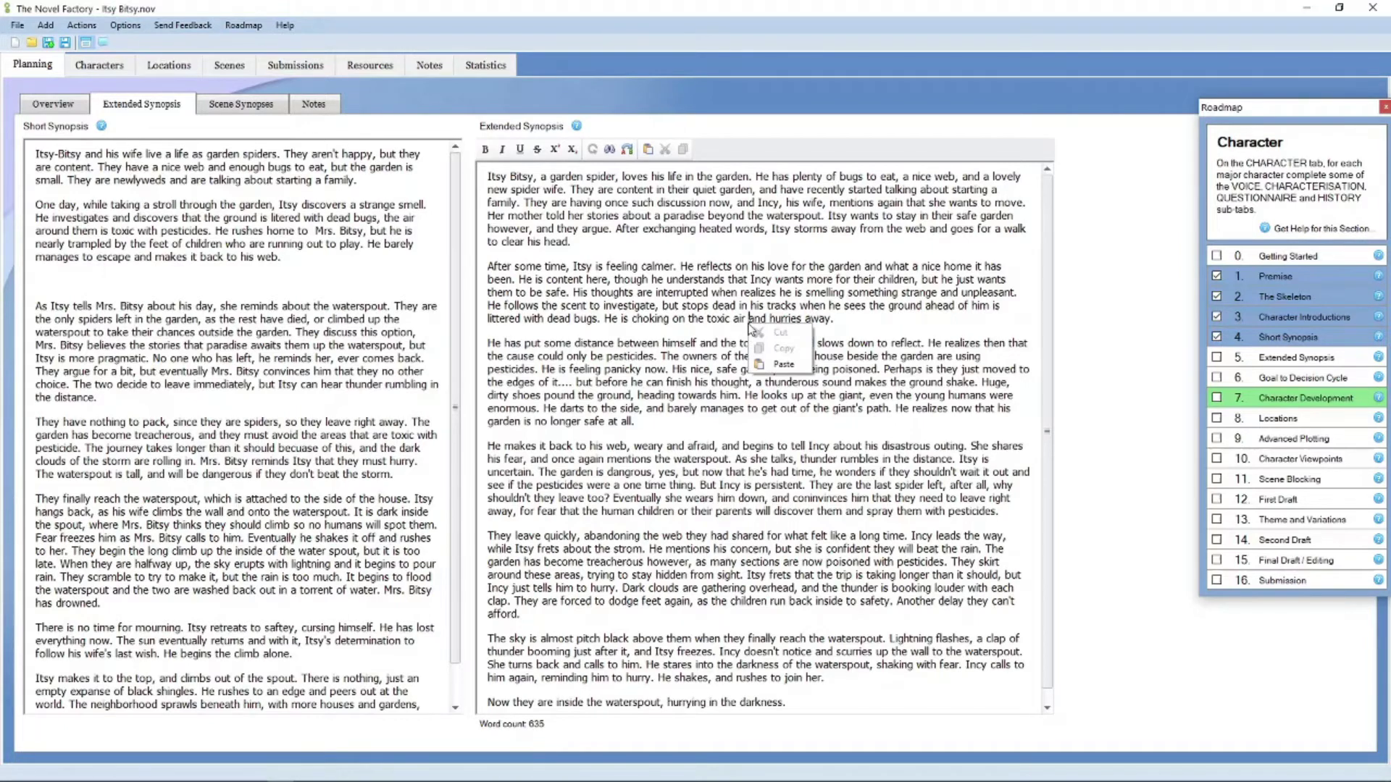
scroll(823, 711, "down", 1)
left_click(824, 710)
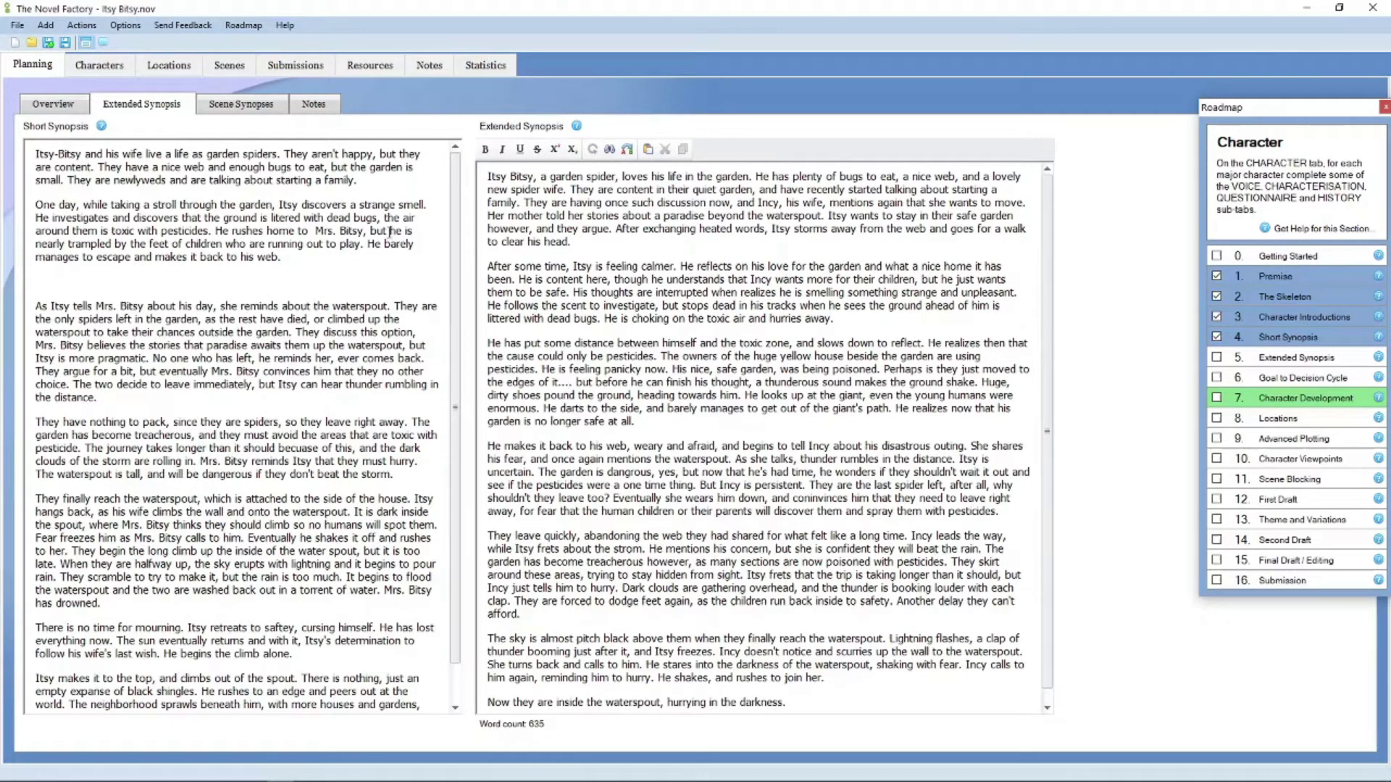
left_click(354, 450)
type(",")
Step: Generate scenes from all seven extended synopsis paragraphs, checking the scene type choices and keeping each one as Head
left_click(237, 73)
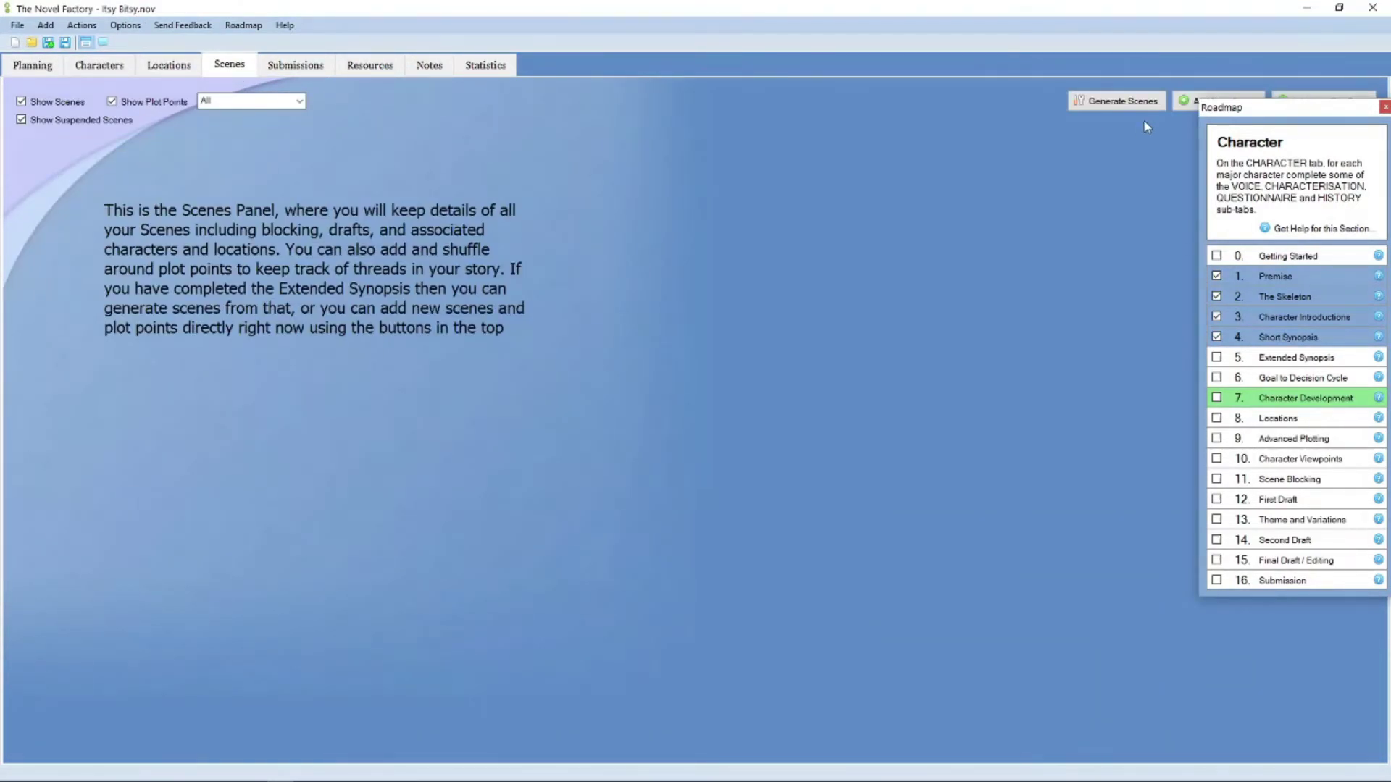
left_click_drag(1251, 109, 1242, 136)
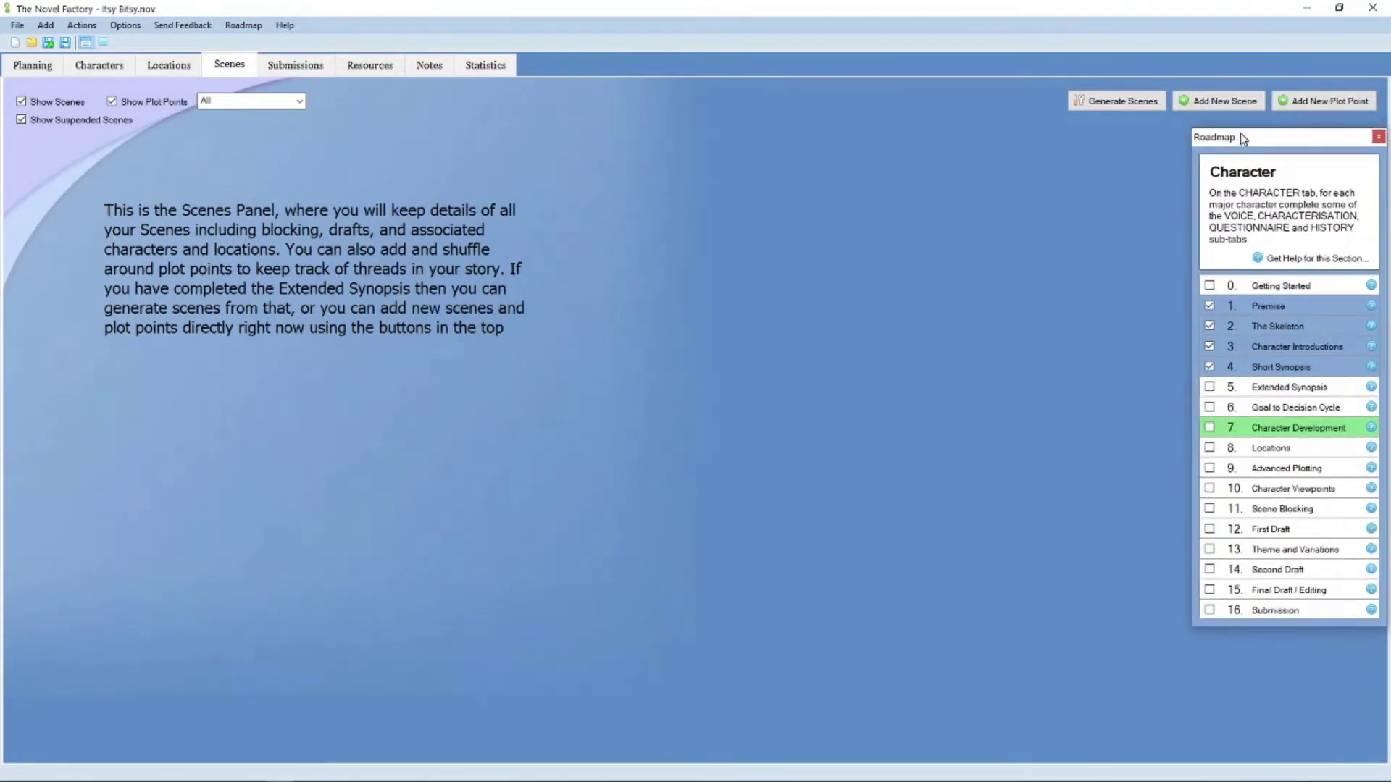
left_click(1135, 109)
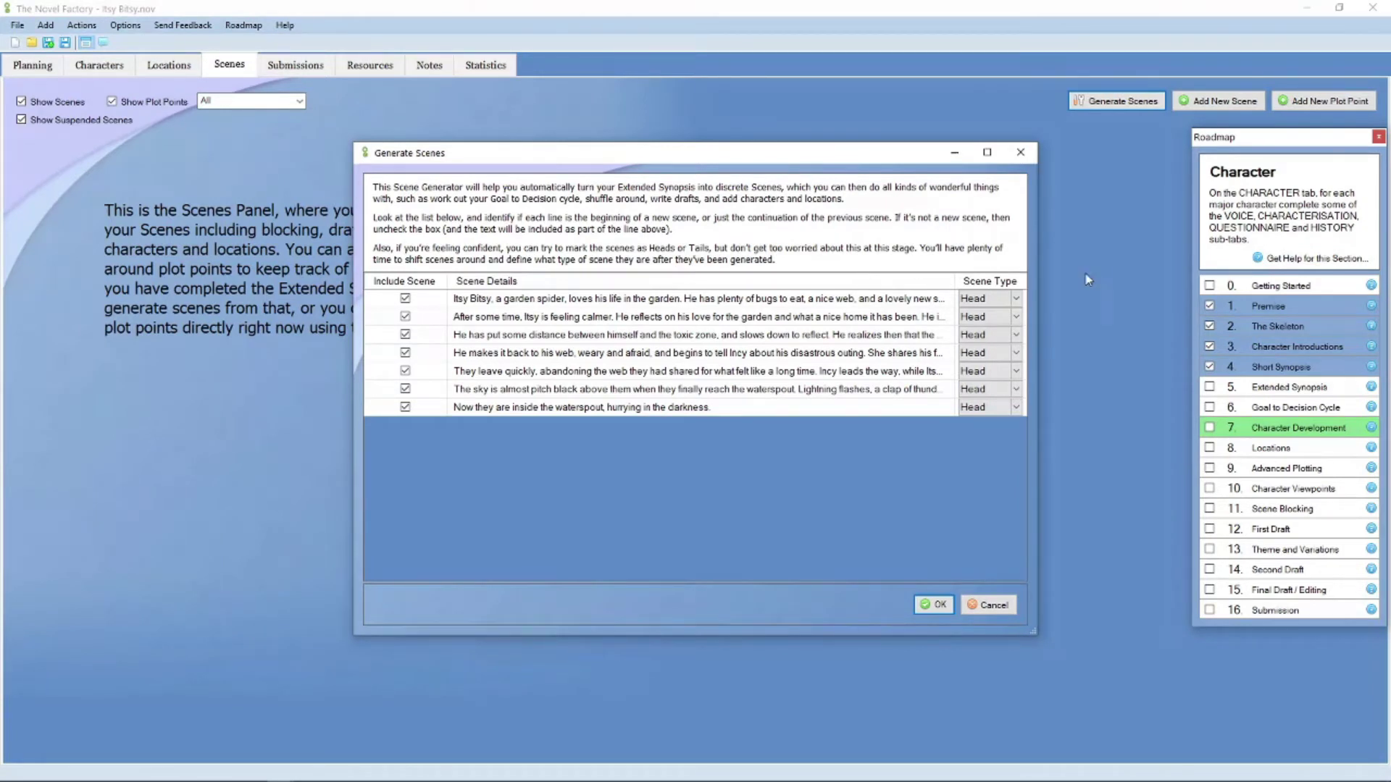
left_click(1017, 301)
left_click(1017, 303)
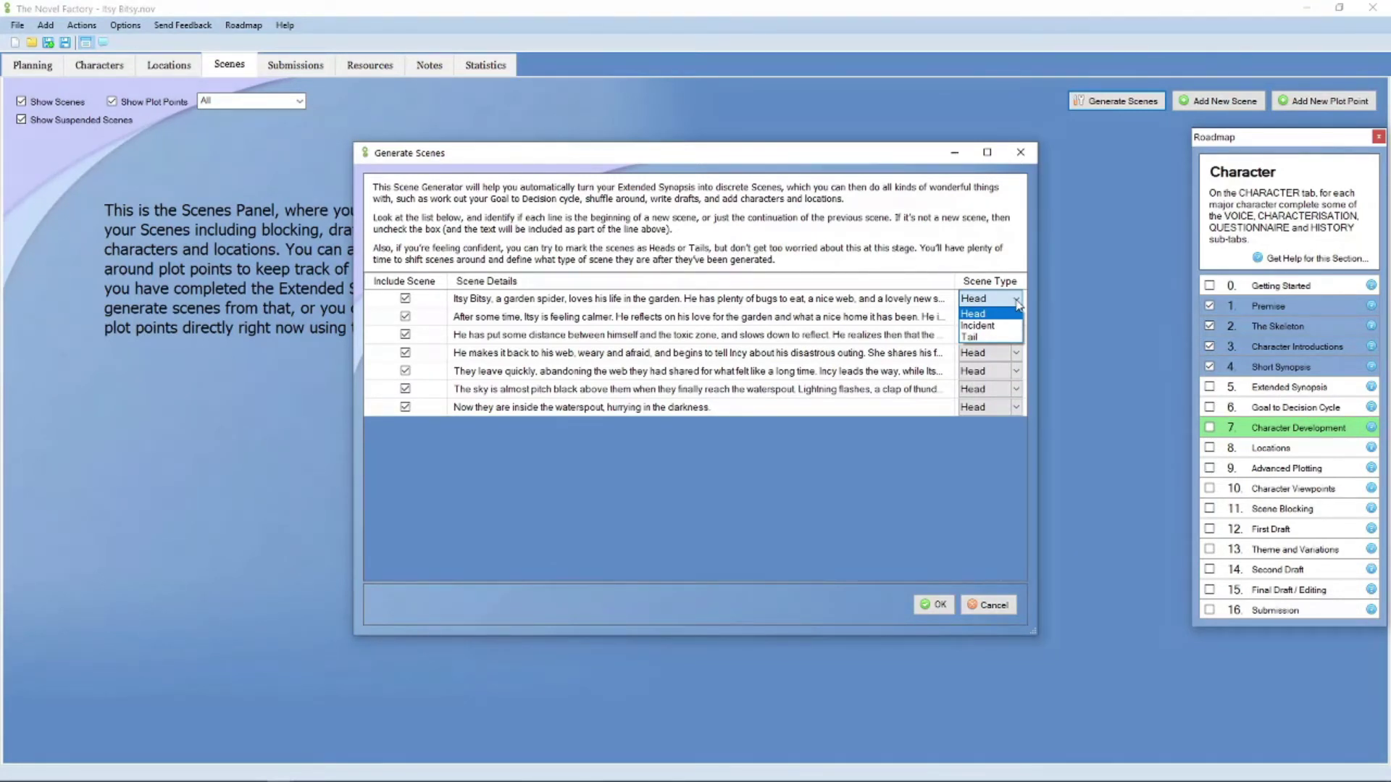
left_click(1018, 302)
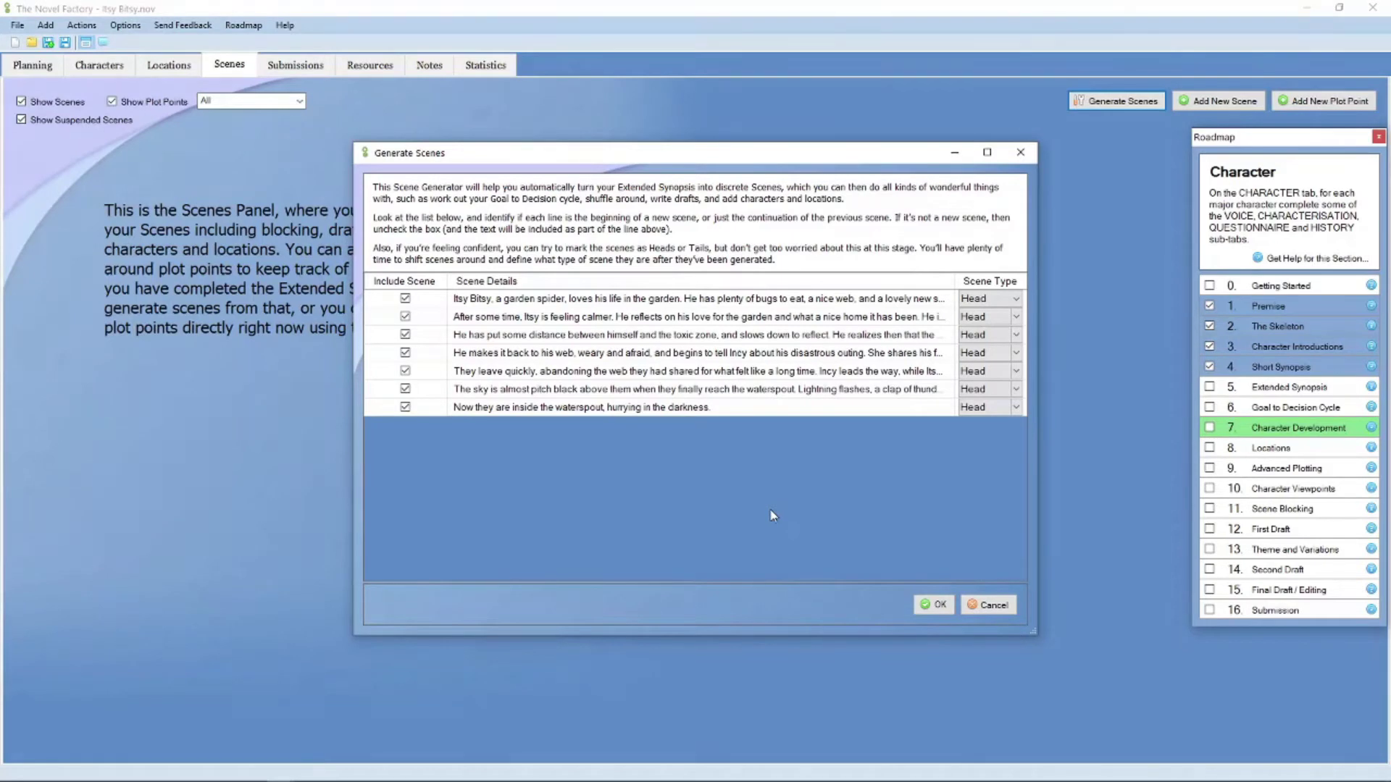
left_click(934, 605)
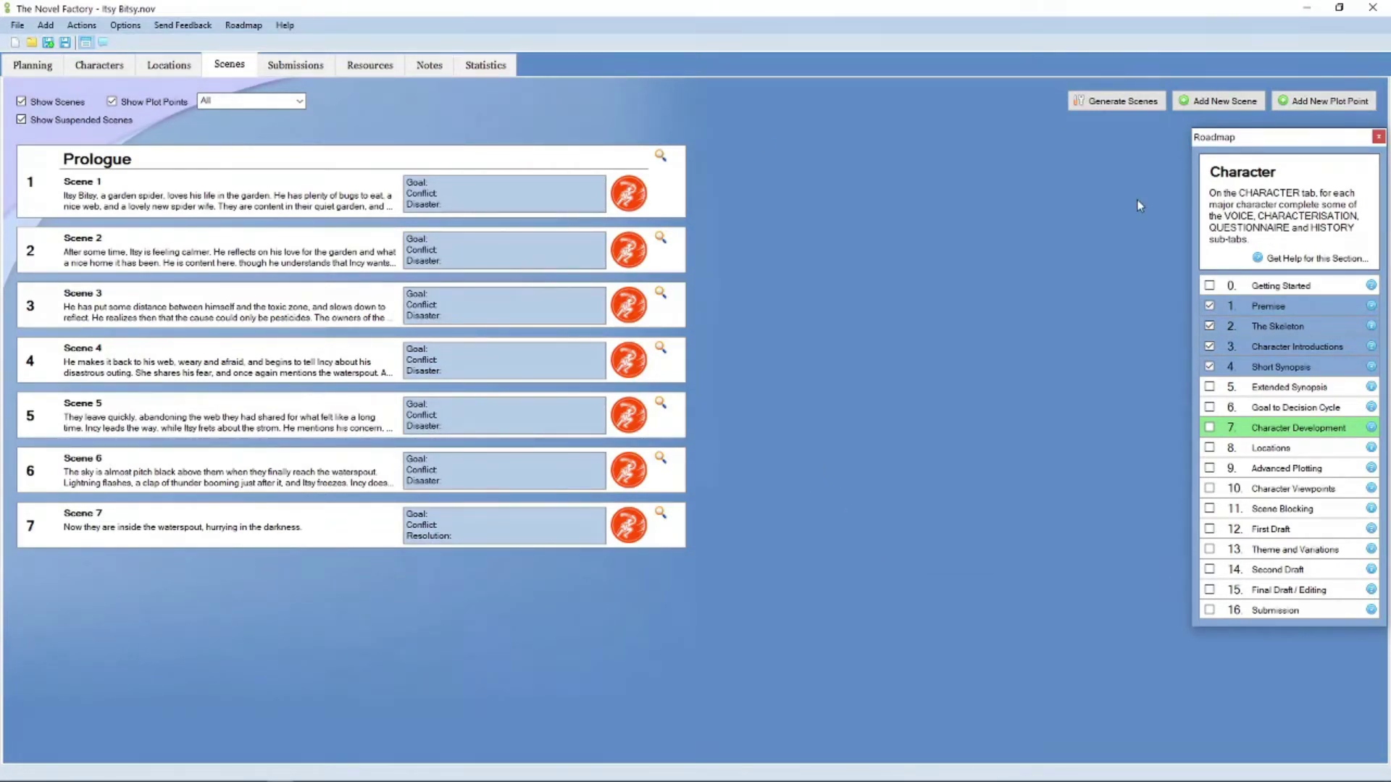
Step: Make Goal to Decision Cycle the current Roadmap stage and open the novel's list of locations
left_click(1268, 412)
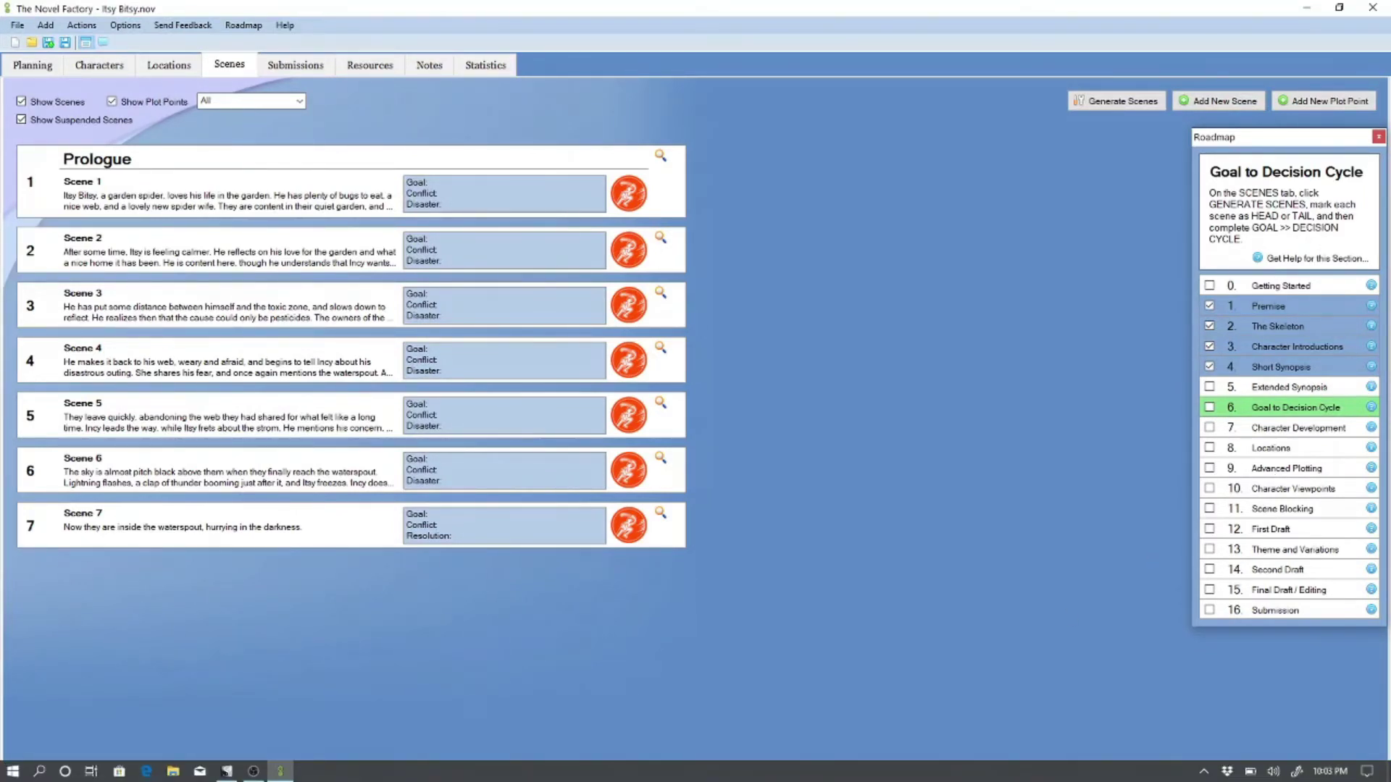
left_click(168, 70)
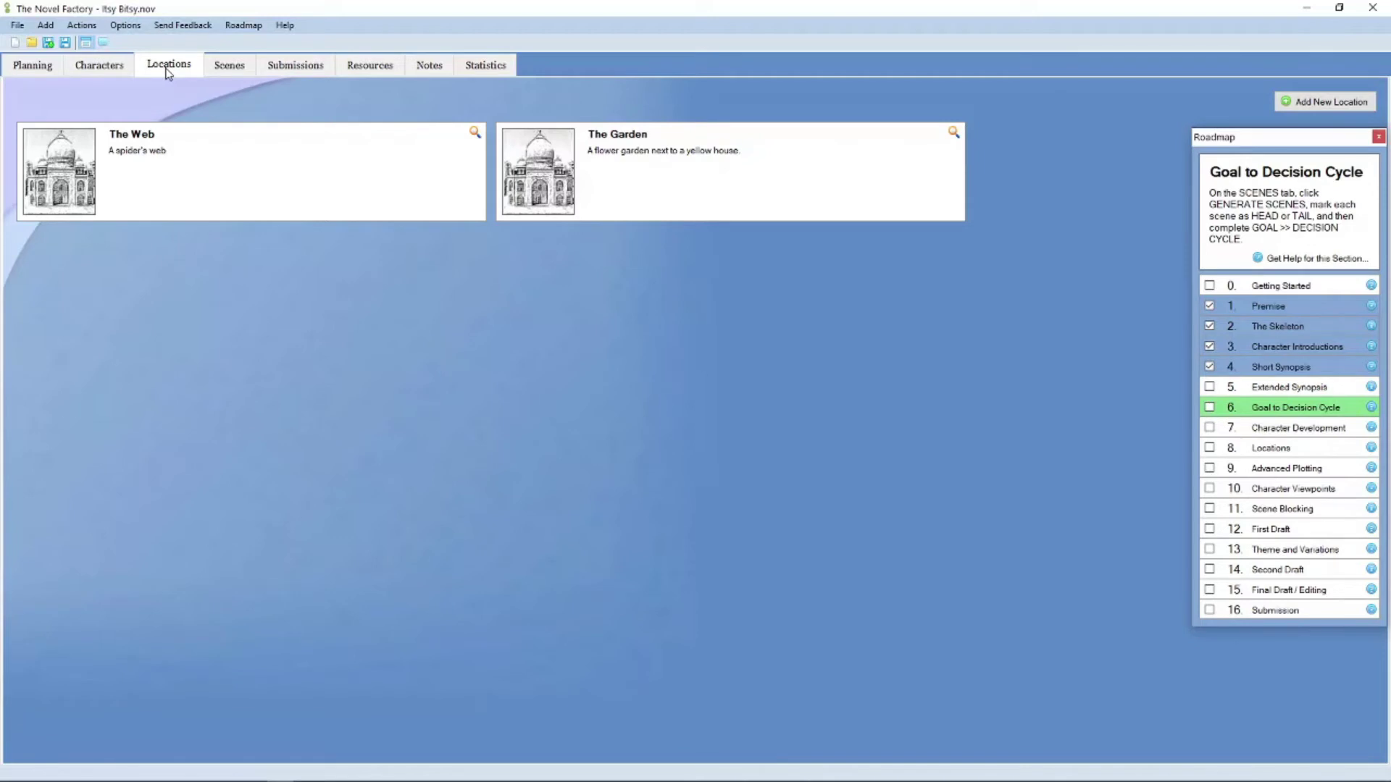
Step: Examine the location details of The Web and The Garden, including the sights, sounds and smells fields, closing each one
left_click(476, 132)
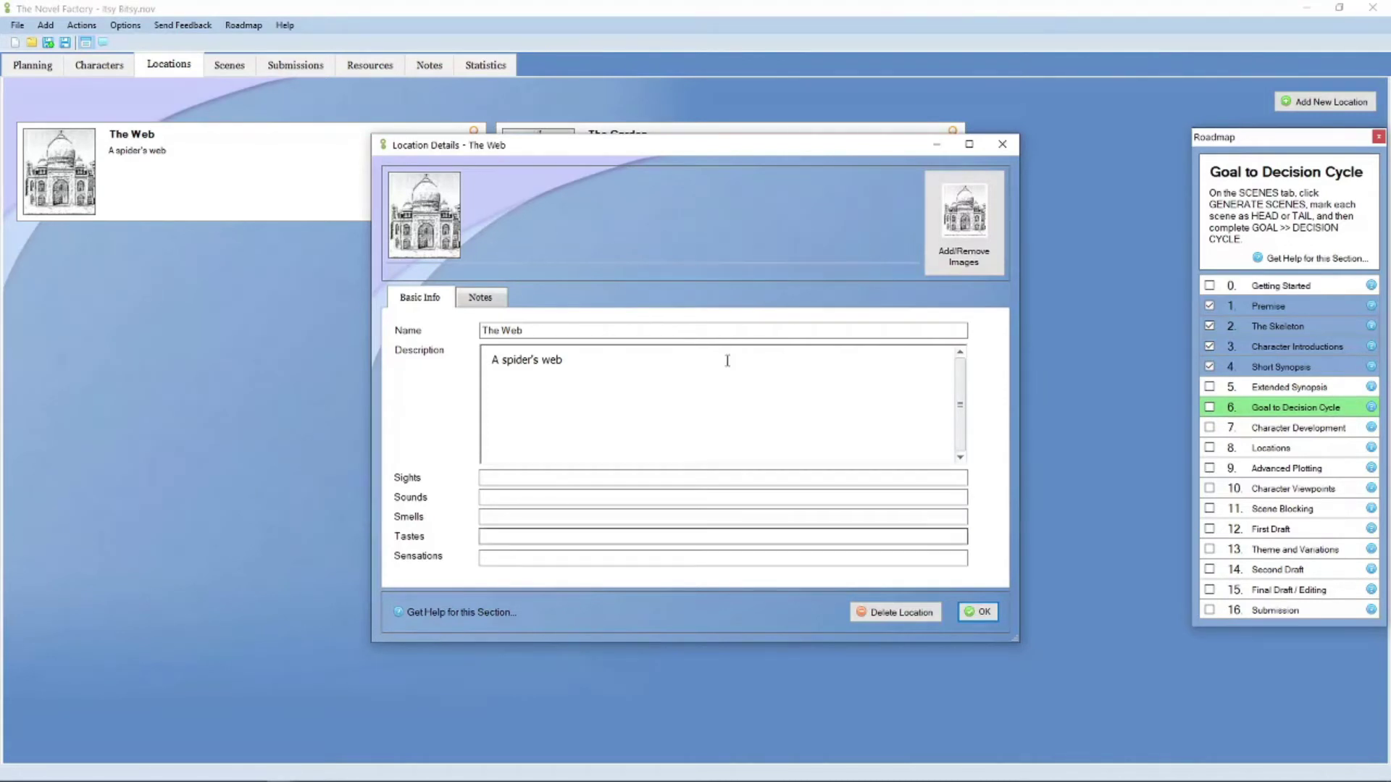
left_click(1003, 144)
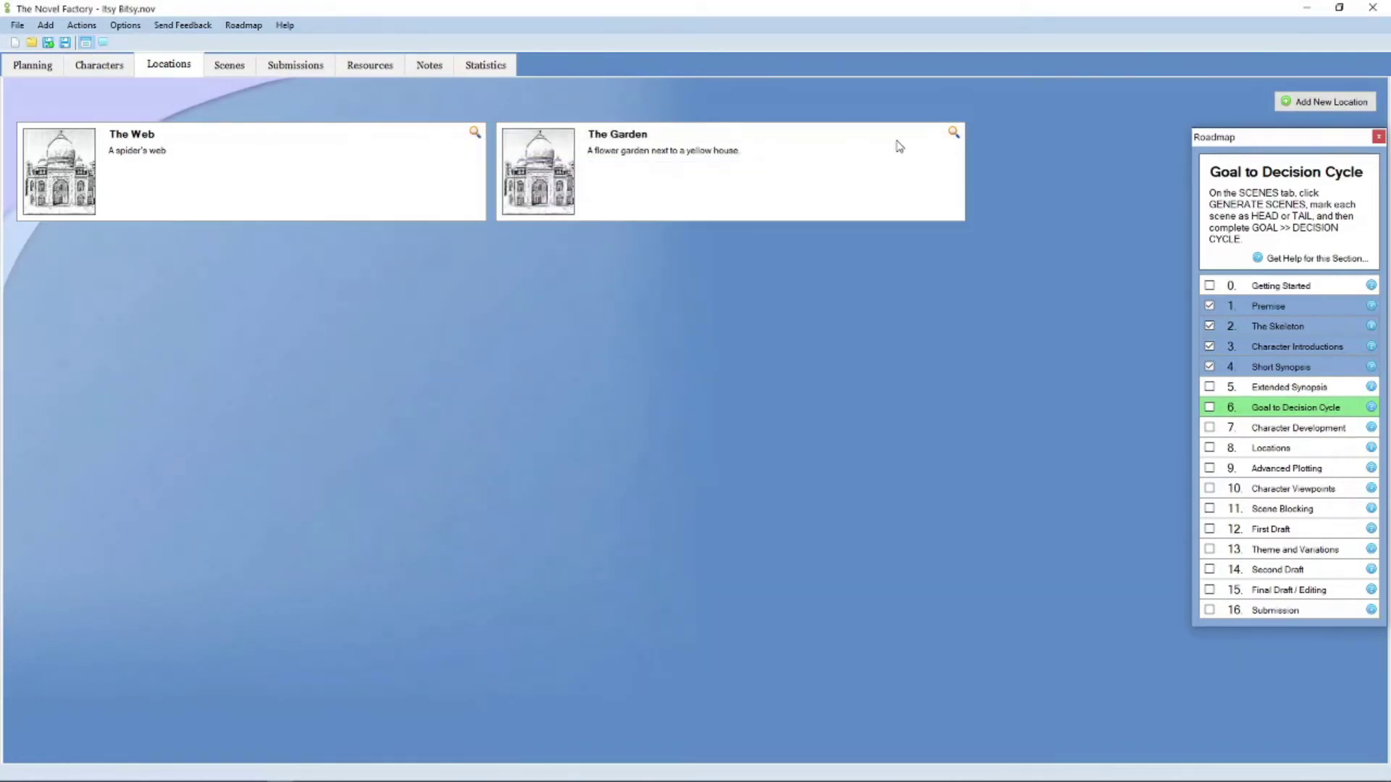
left_click(953, 134)
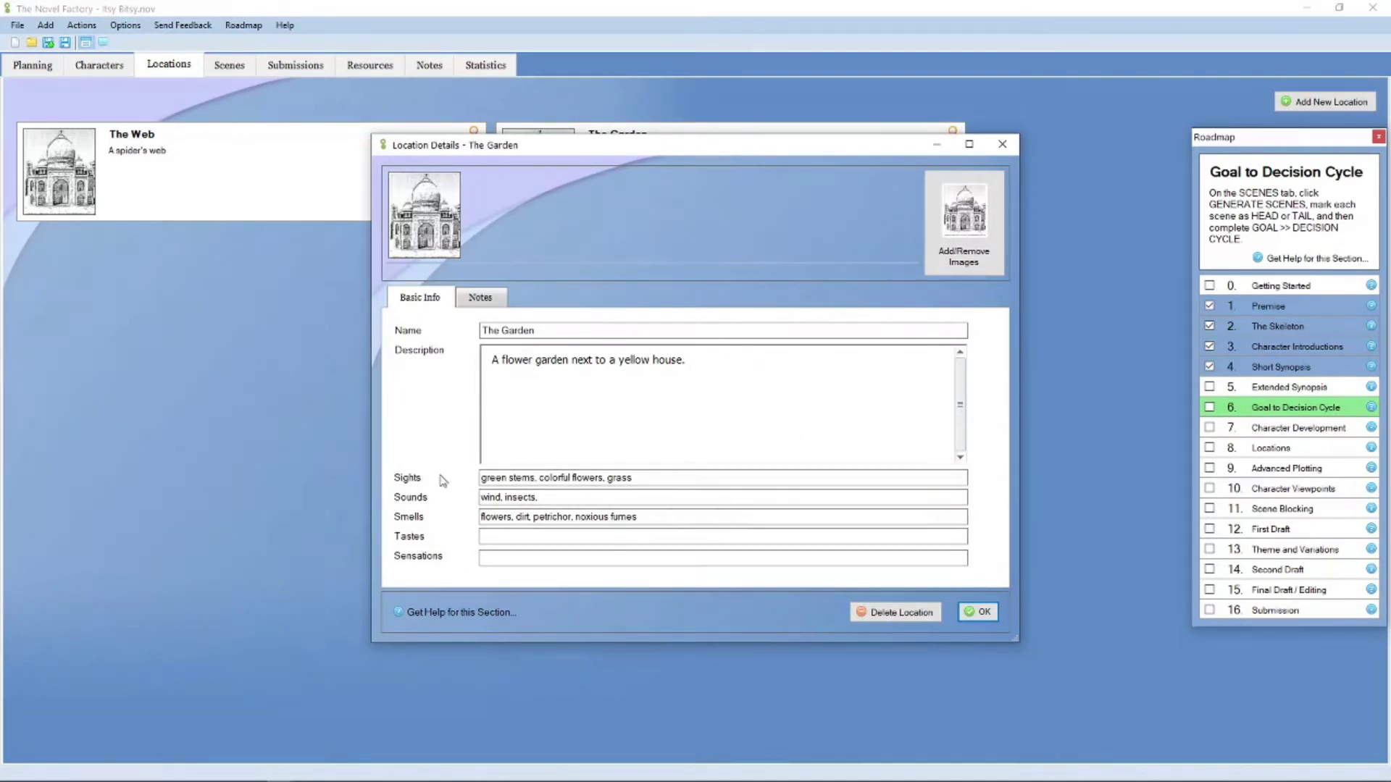
left_click(482, 497)
left_click(984, 614)
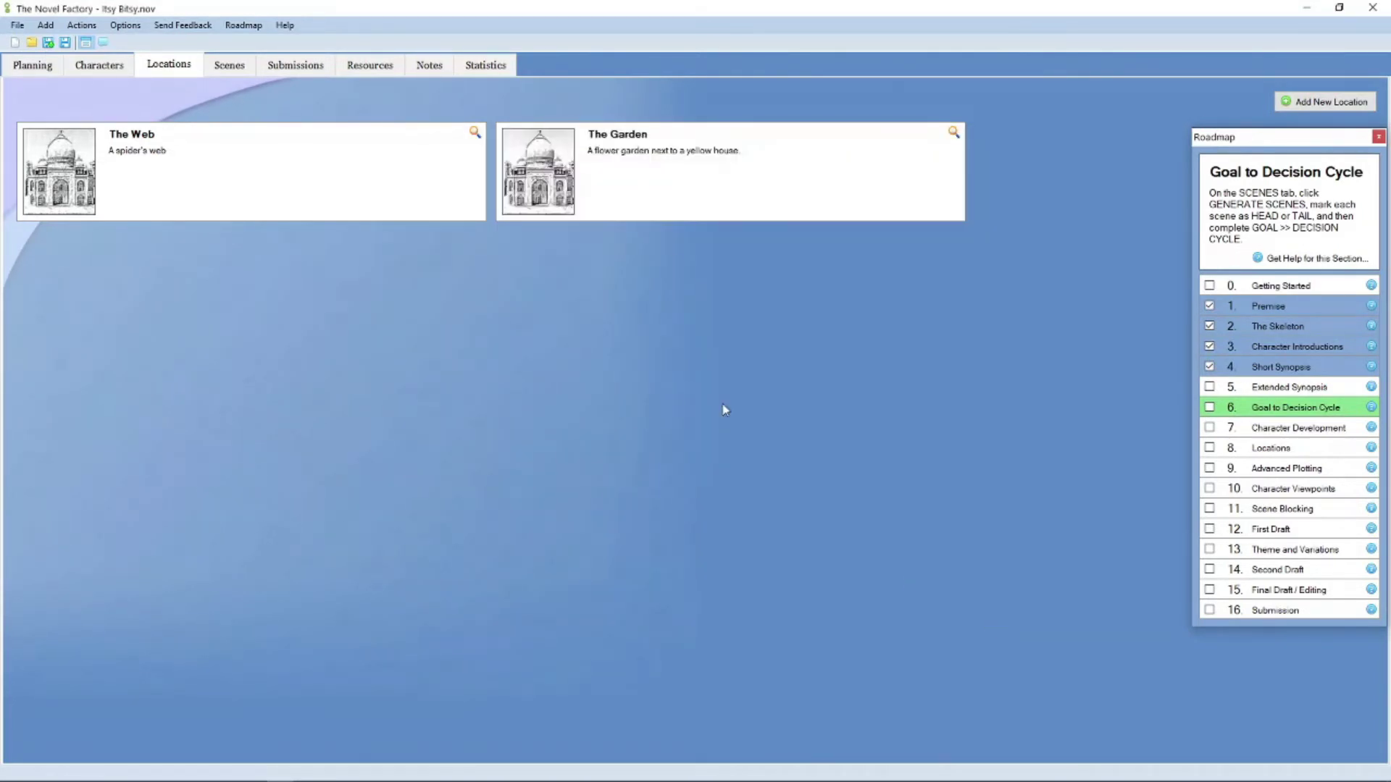
Step: Open the details of Scene 1 and read the help on Head and Tail scenes in the Goal to Decision Cycle
left_click(229, 66)
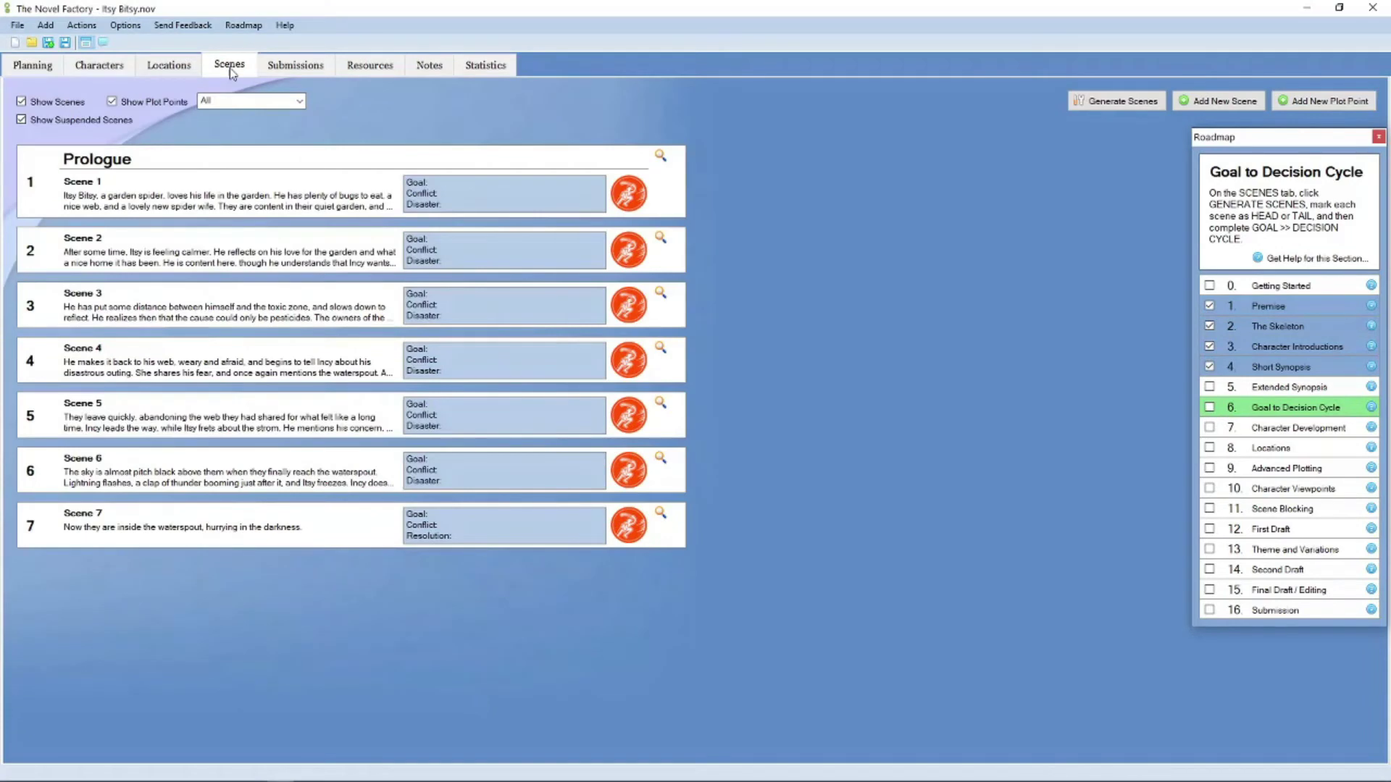
left_click(660, 158)
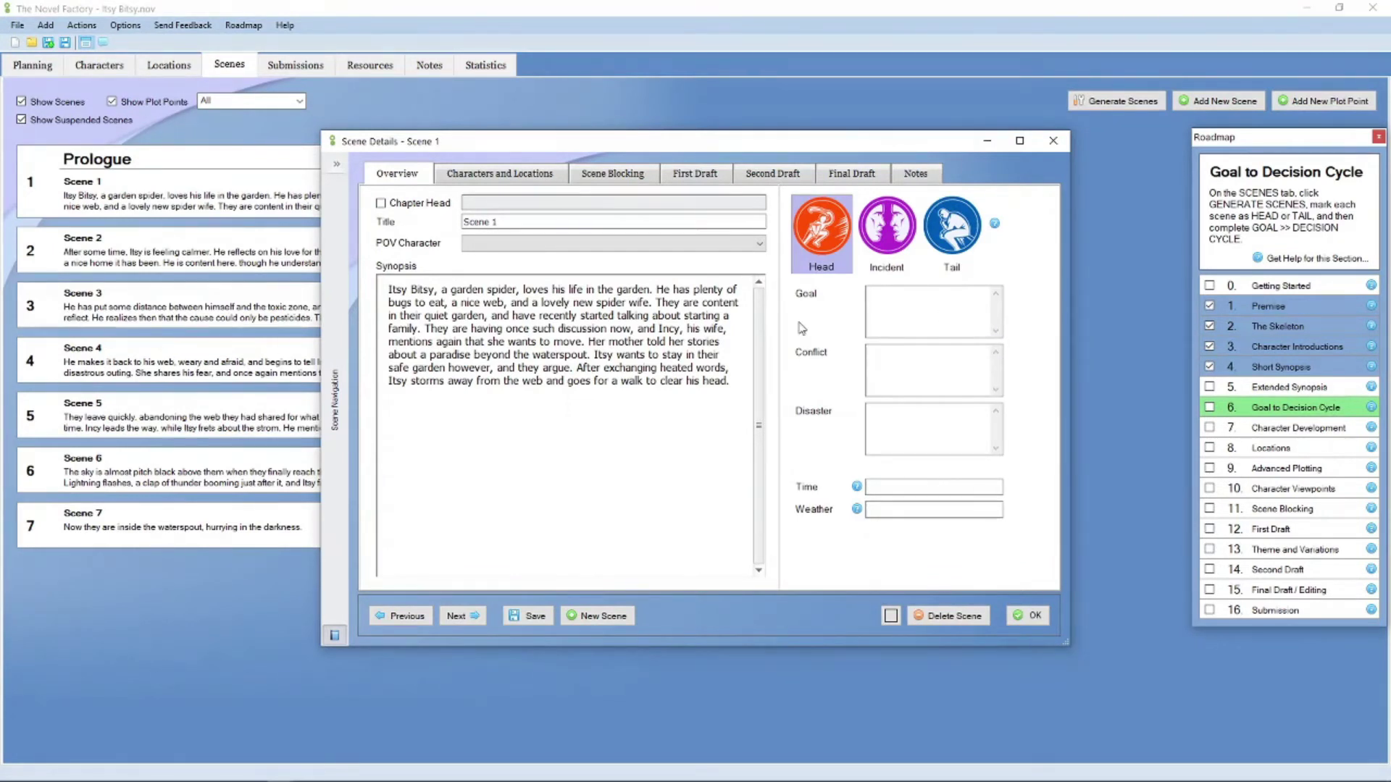
left_click(996, 226)
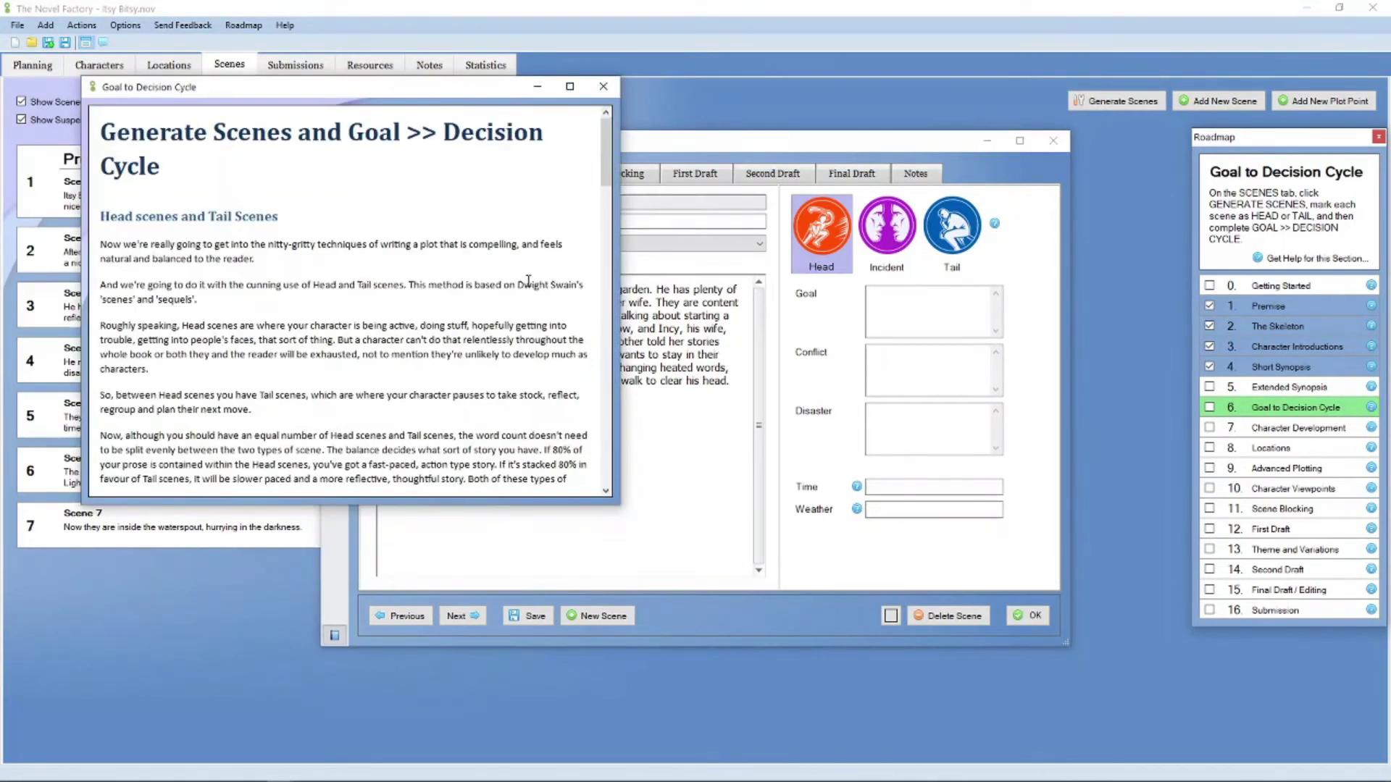
scroll(418, 257, "down", 5)
scroll(417, 257, "up", 5)
scroll(421, 250, "down", 5)
scroll(425, 240, "down", 5)
scroll(424, 241, "up", 6)
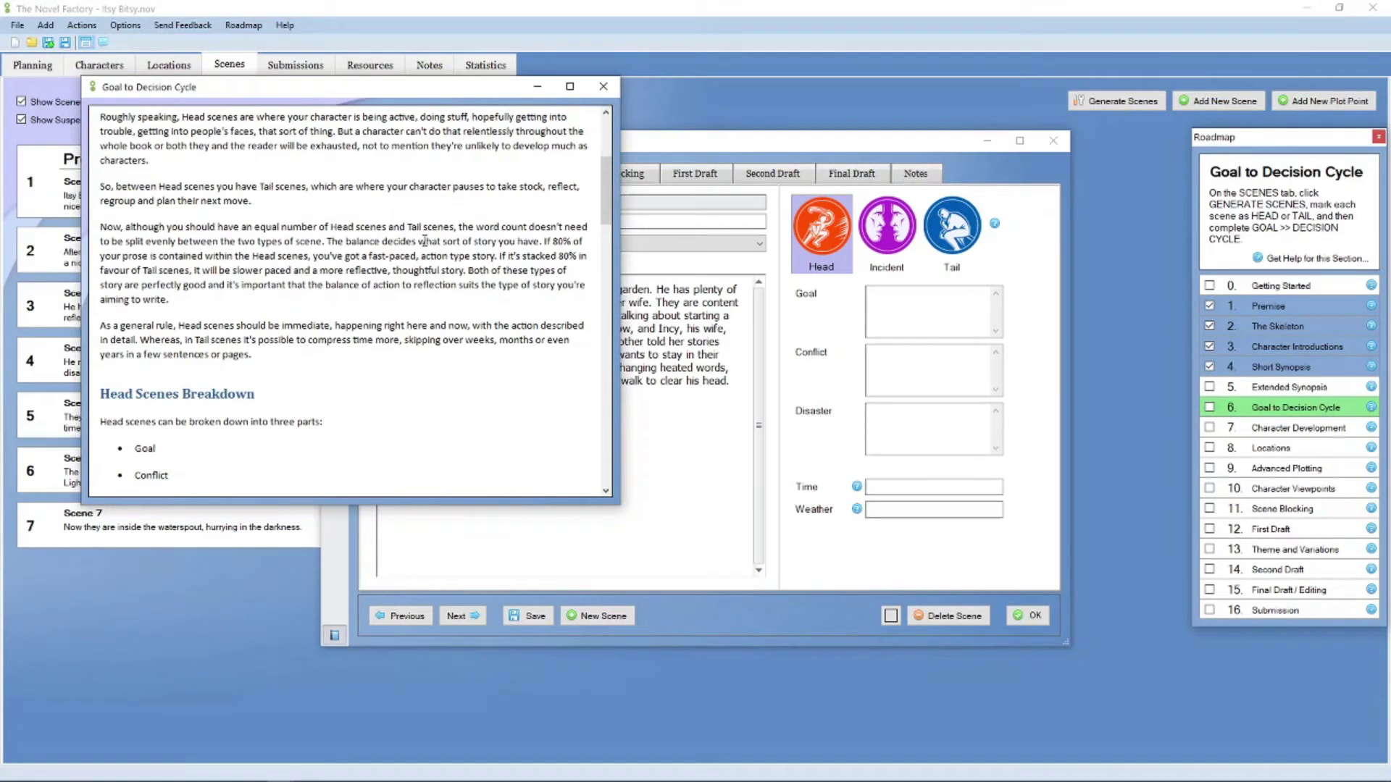
scroll(425, 243, "down", 1)
scroll(423, 268, "down", 1)
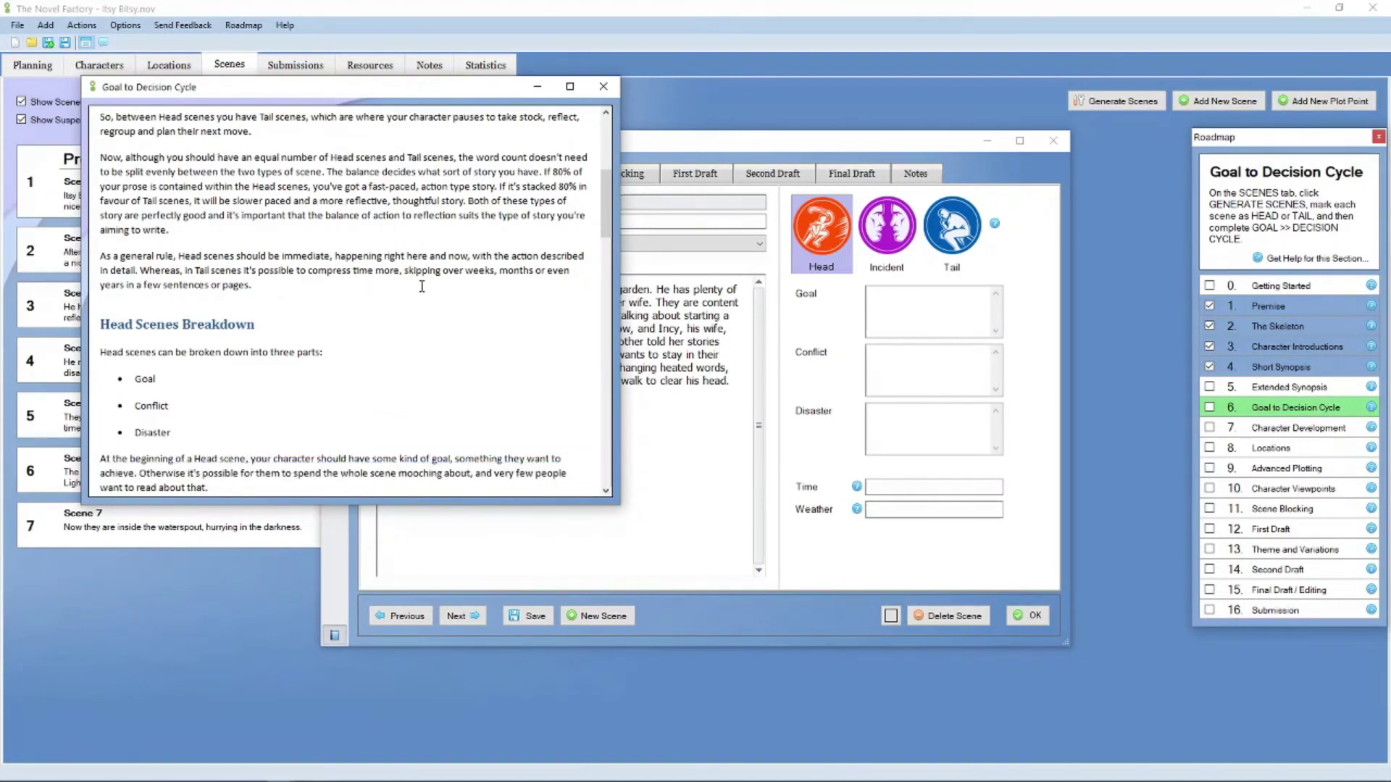
left_click(602, 87)
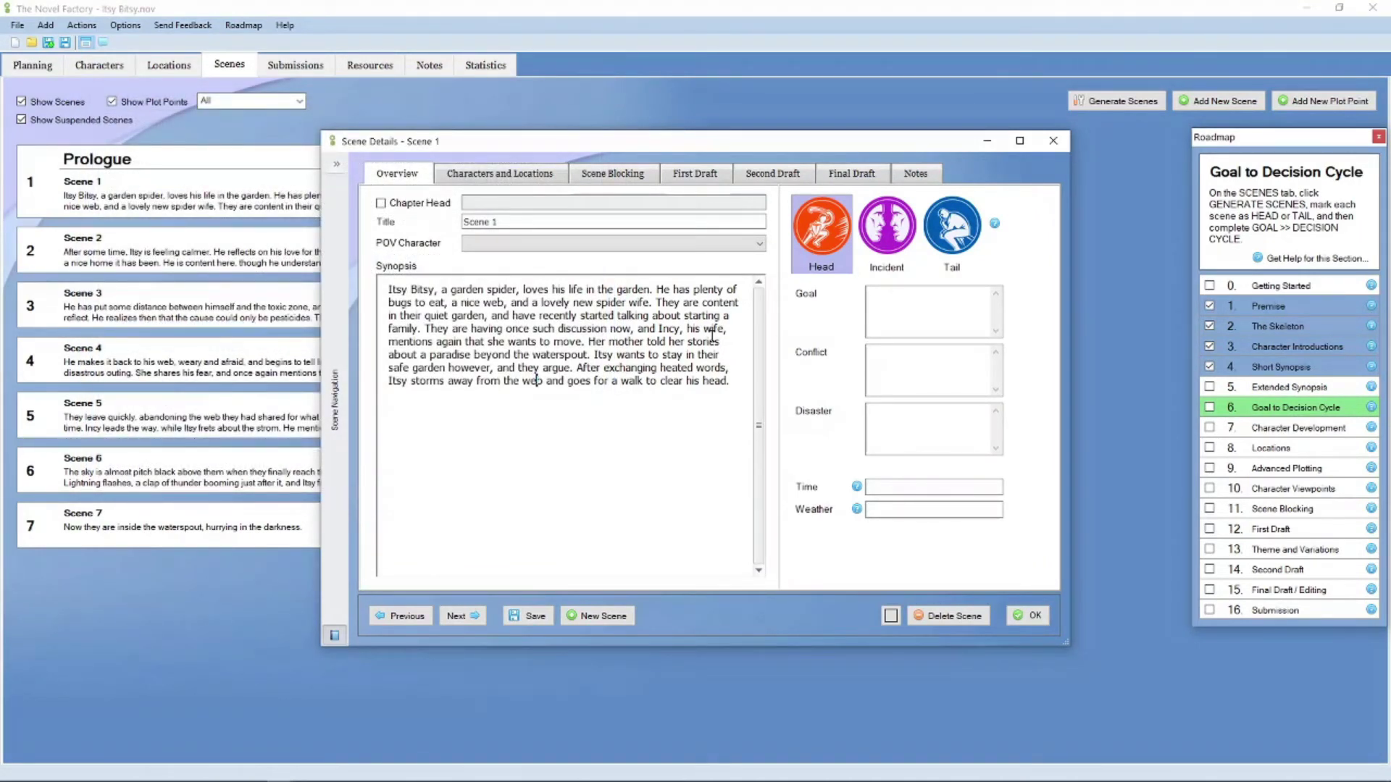
Step: Set Scene 1's POV character to Itsy and its title to "Itsy and Incy Fight"
left_click(632, 250)
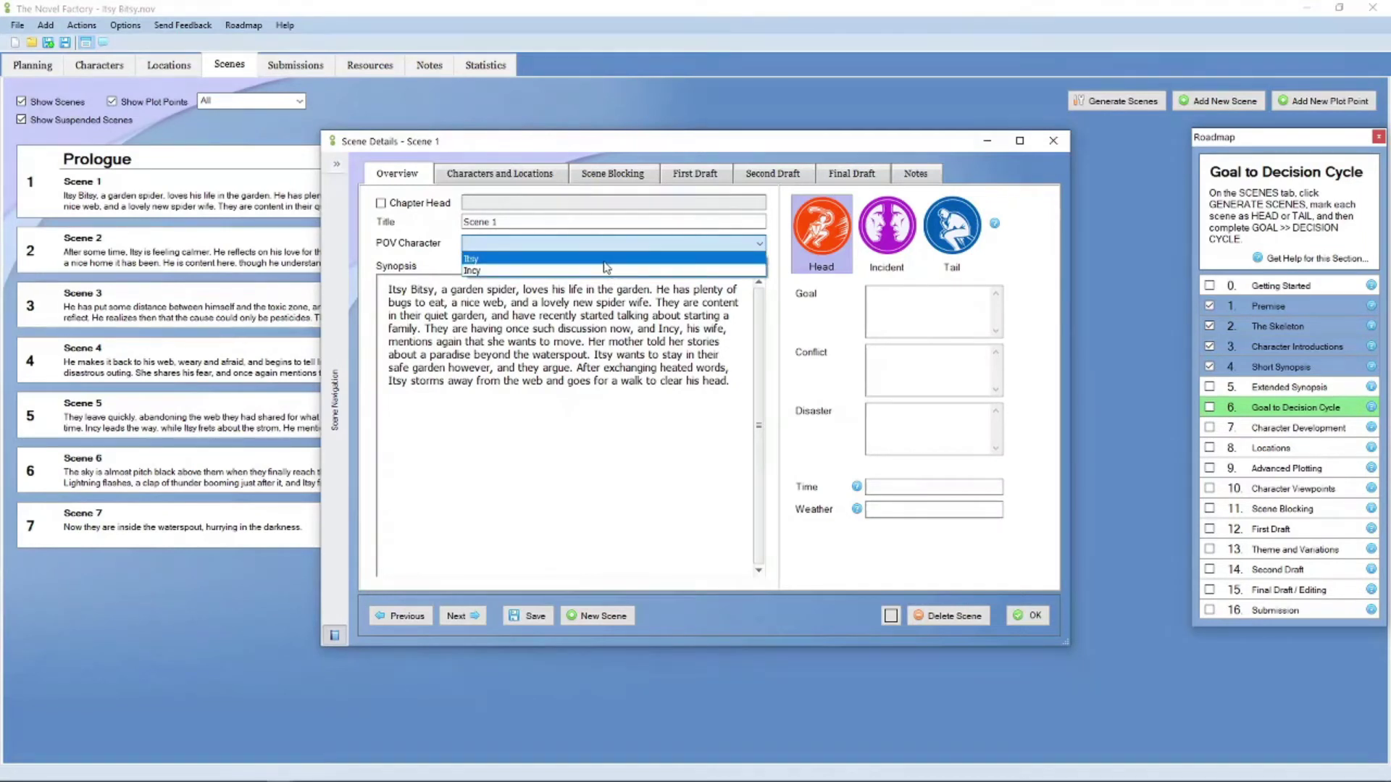
left_click(606, 262)
left_click(554, 223)
left_click_drag(554, 223, 444, 227)
type("Itsy and Incy Fight")
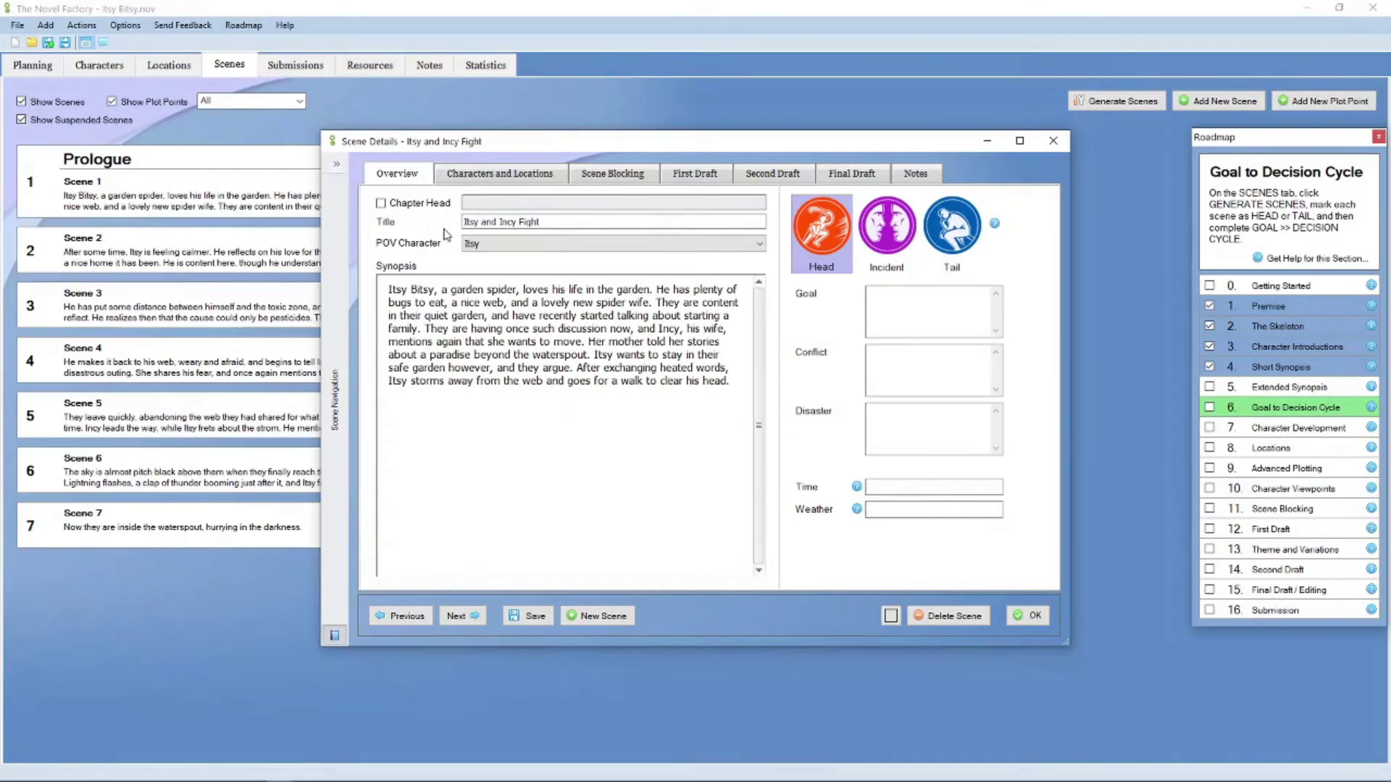
Step: Mark the scene as a chapter head and try the headings "Title" and "Chapter One"
left_click(380, 203)
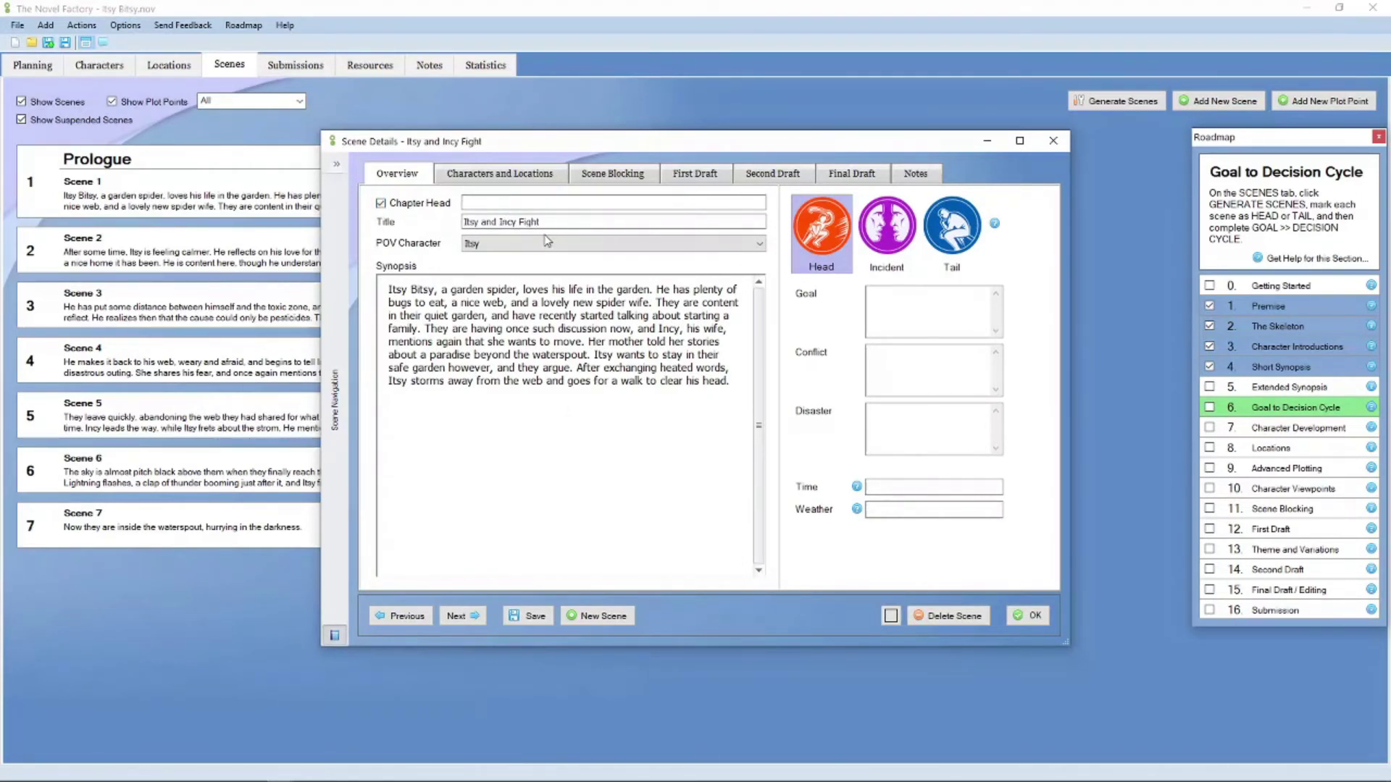
left_click(507, 202)
type("Title")
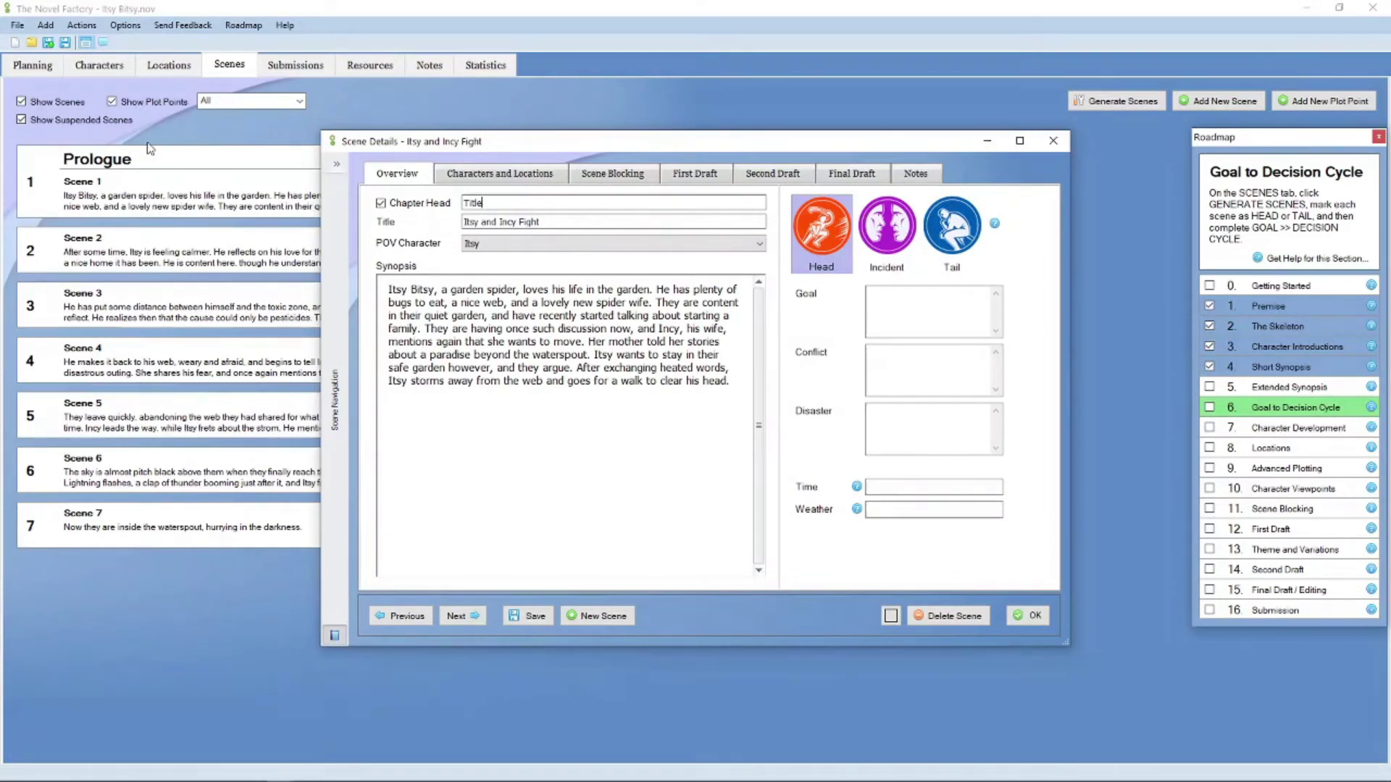
key("Tab")
double_click(533, 202)
type("Chapt")
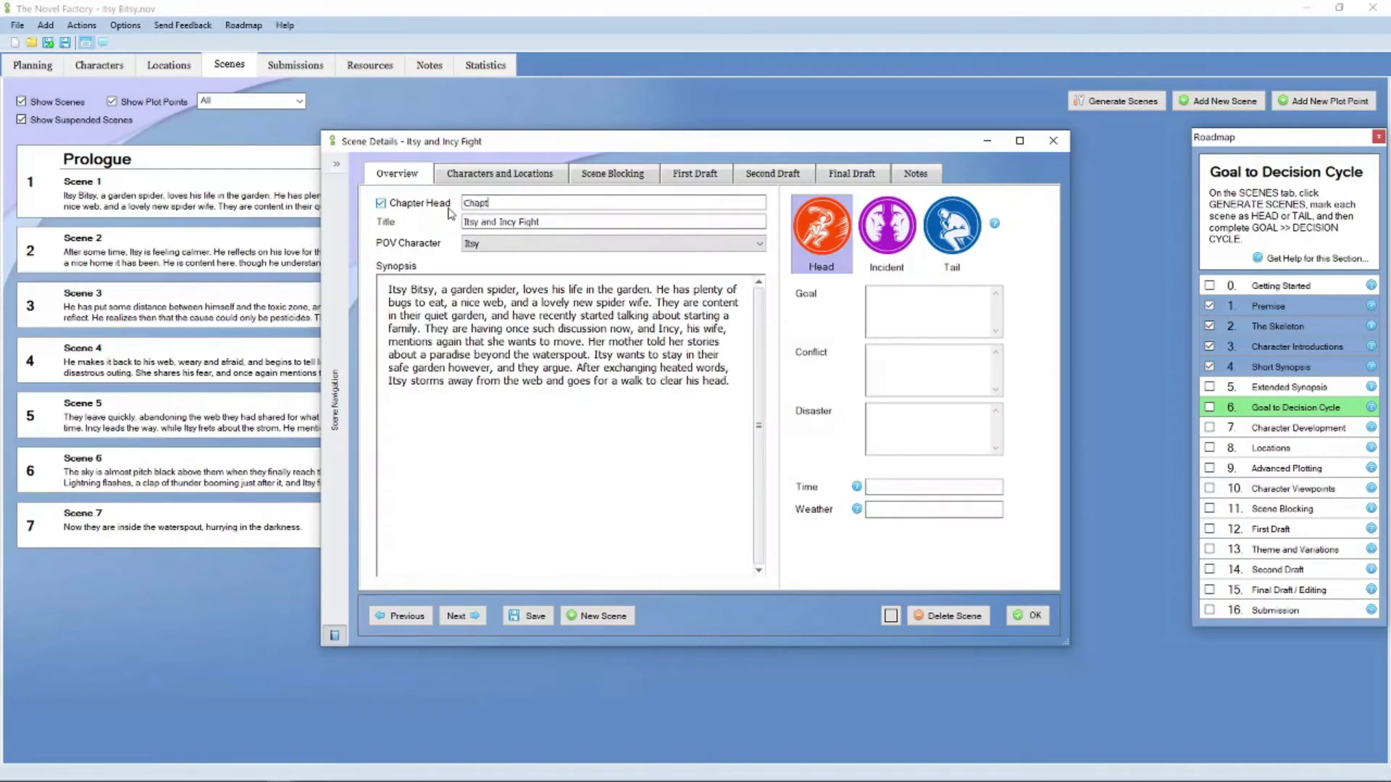
type("er One")
Step: Replace the scene's chapter heading with "Part One"
key("BackSpace")
key("BackSpace")
key("BackSpace")
key("BackSpace")
key("BackSpace")
key("BackSpace")
key("BackSpace")
key("BackSpace")
key("BackSpace")
key("BackSpace")
key("BackSpace")
type("Part One")
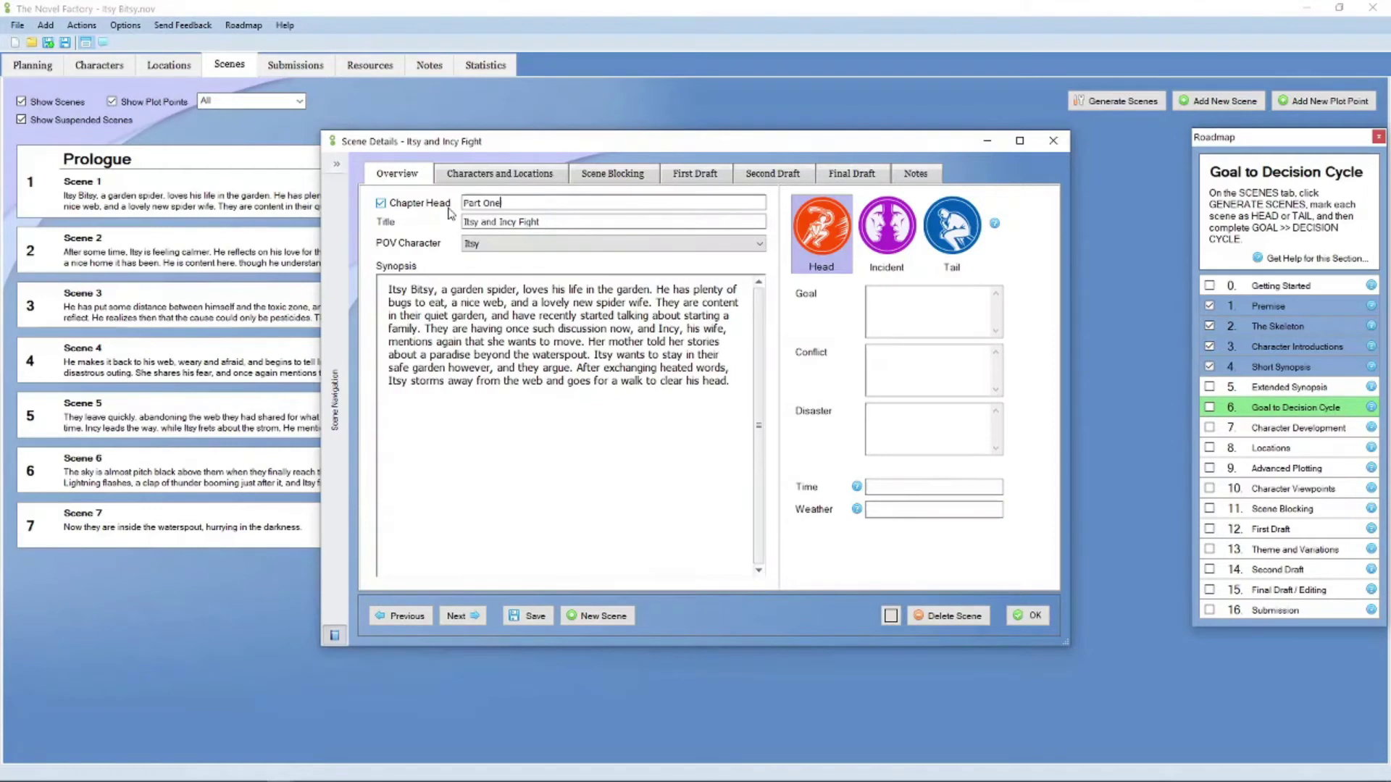
Step: Add the existing characters Itsy and Incy to the scene's character viewpoints
left_click(470, 180)
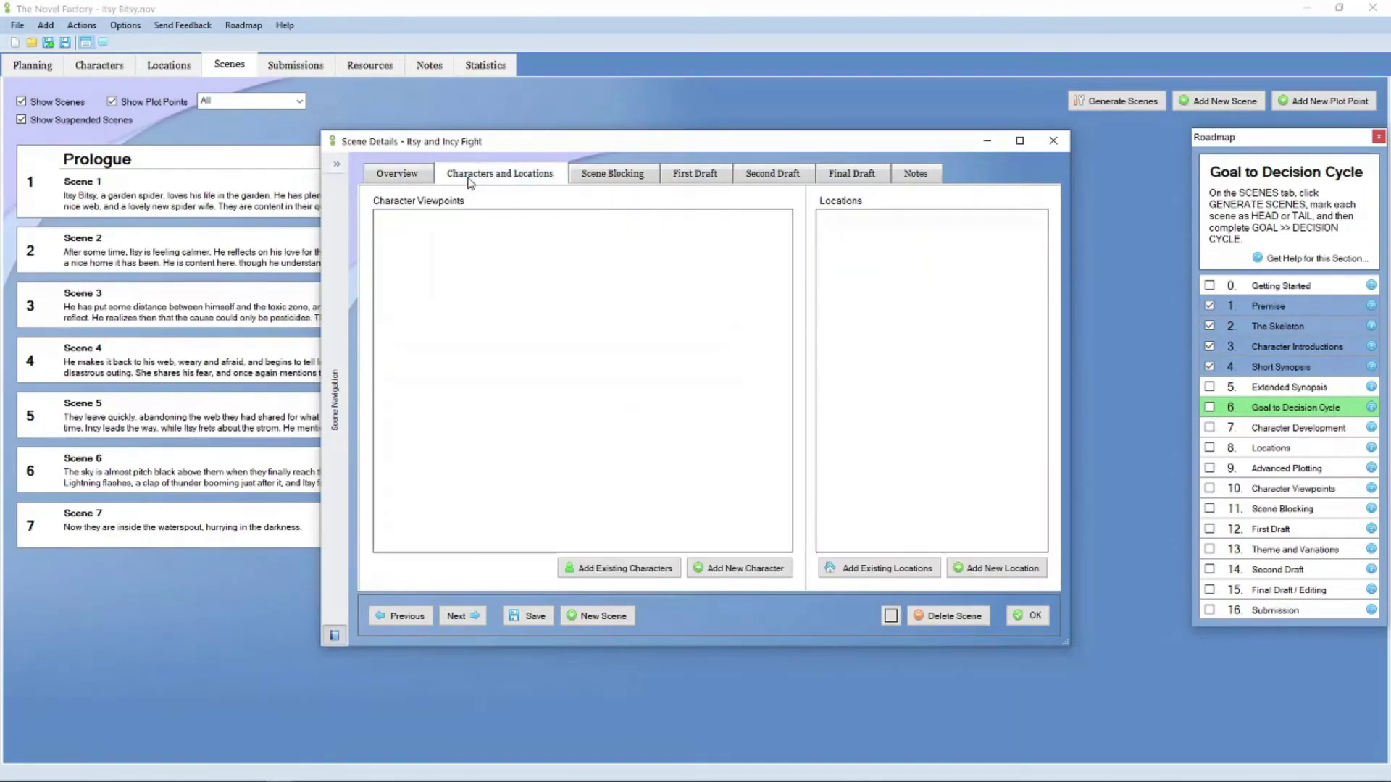
left_click(597, 570)
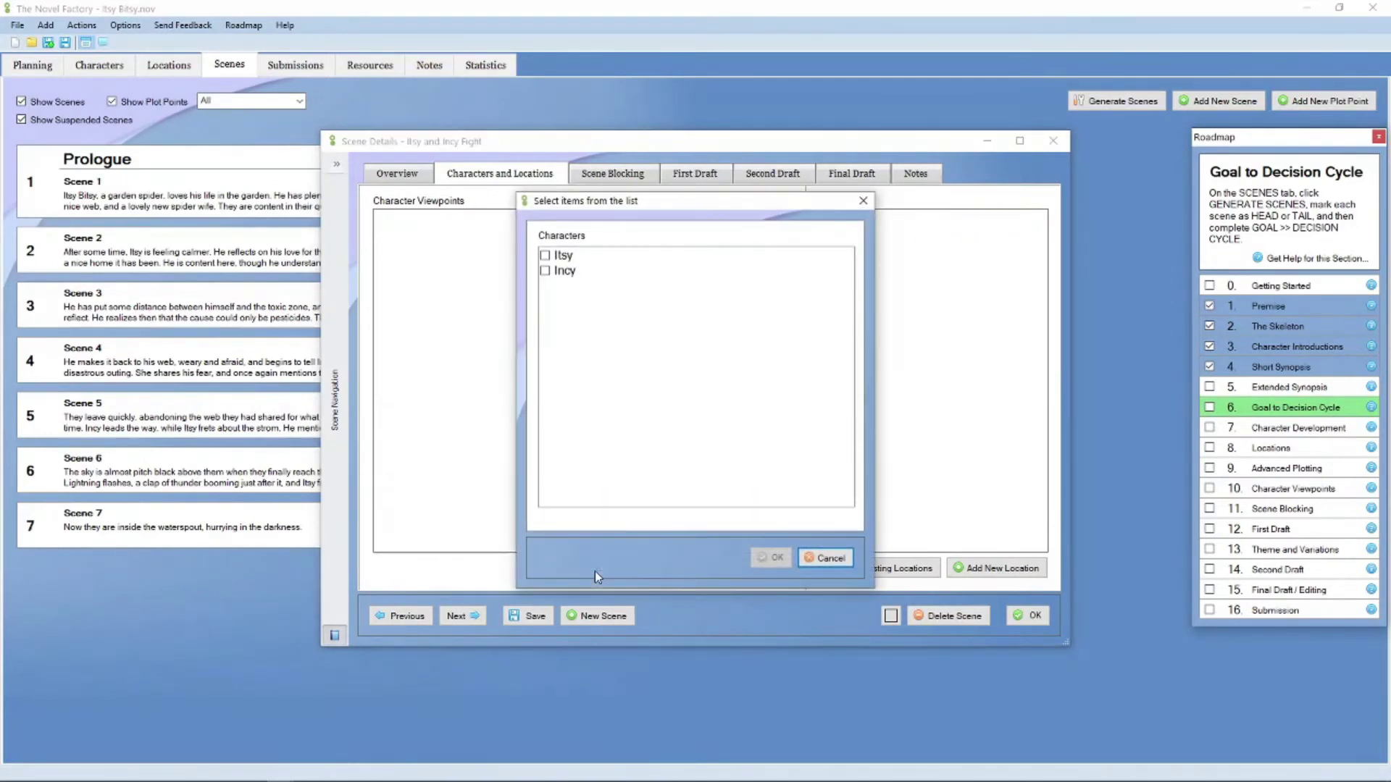
left_click(545, 257)
left_click(546, 271)
left_click(772, 558)
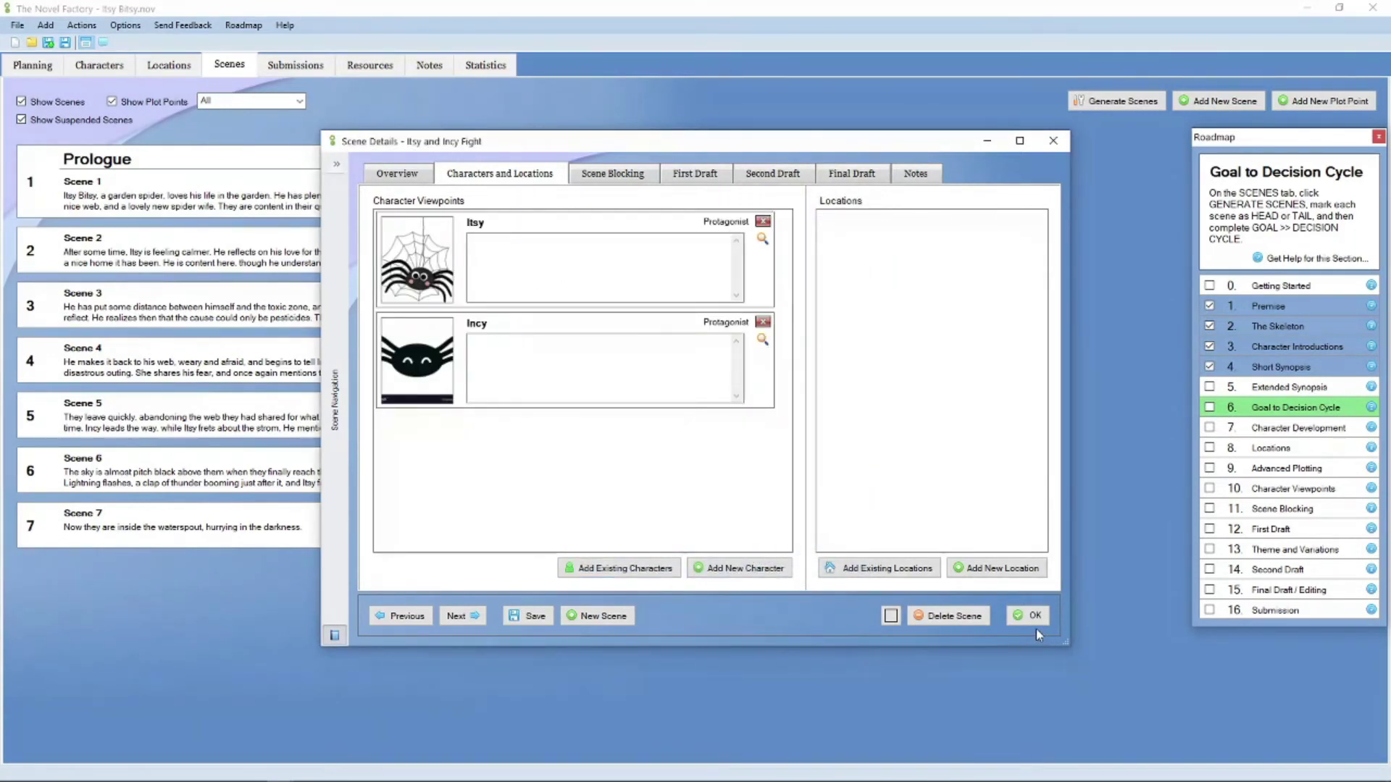
Step: Add the existing location The Web to the scene and close the scene details
left_click(903, 579)
left_click(592, 258)
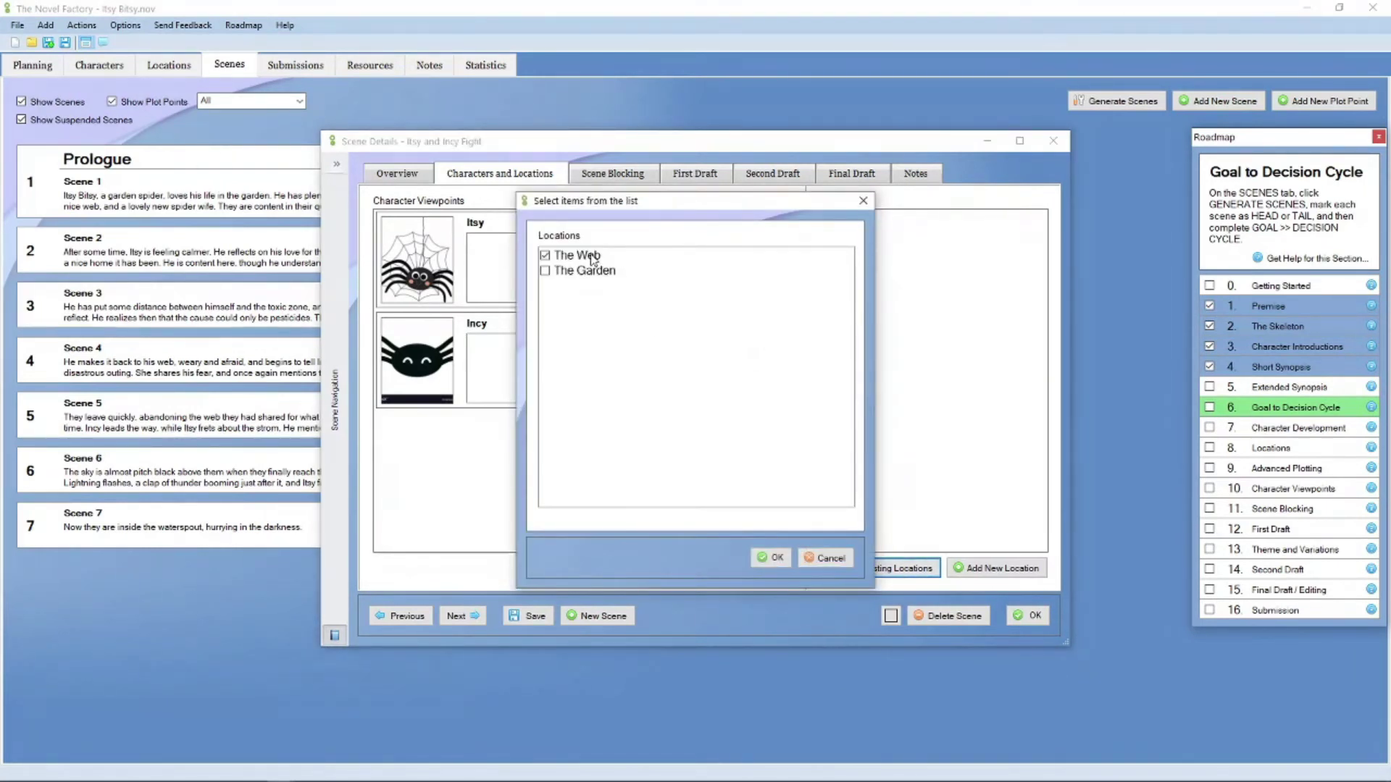
left_click(772, 558)
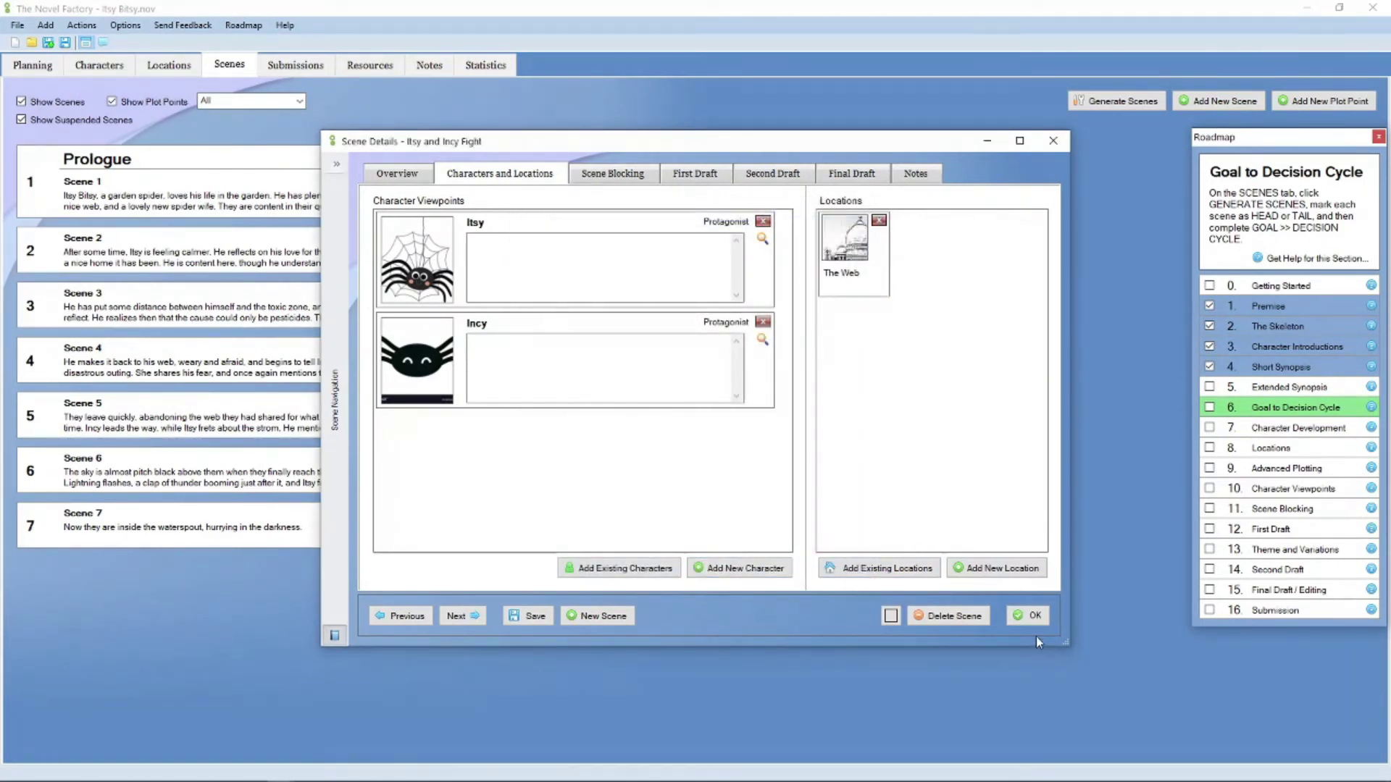
left_click(1029, 617)
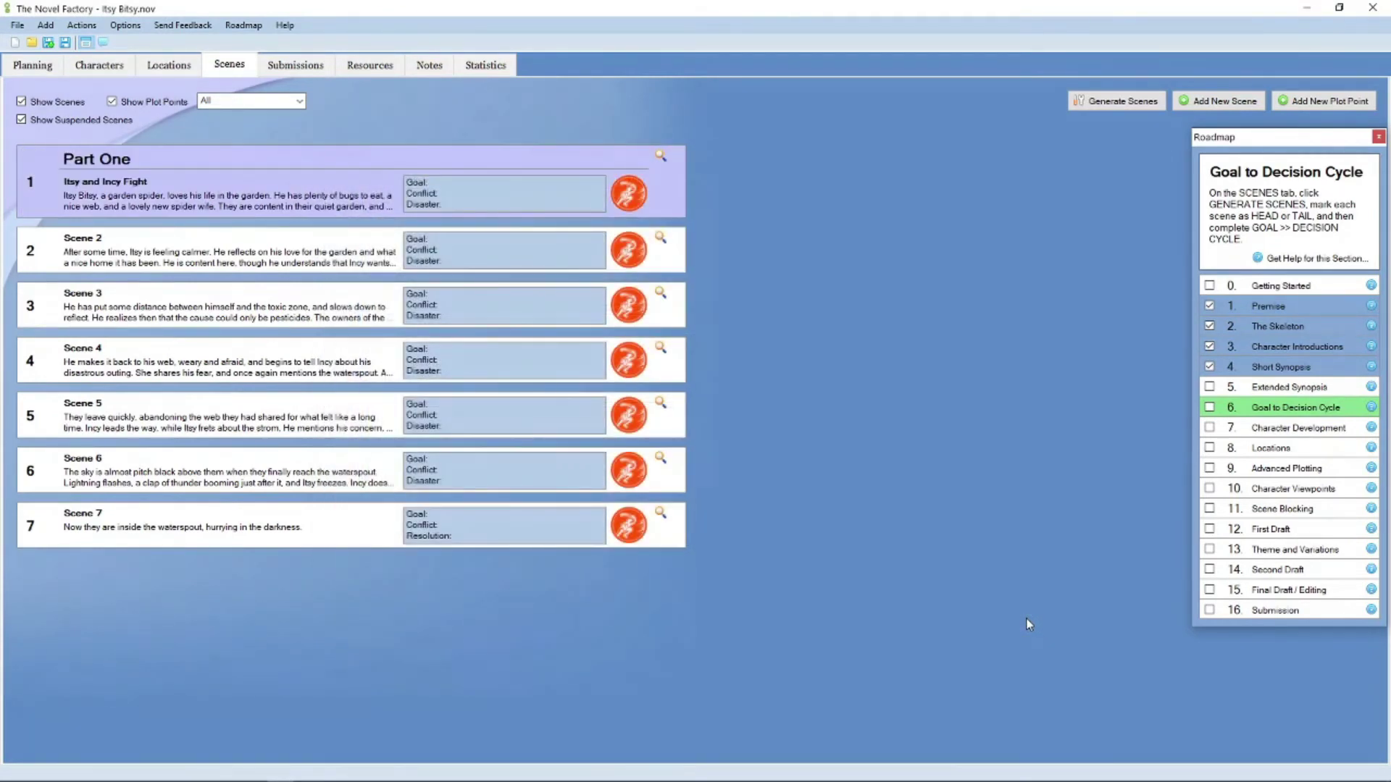
Step: Examine Incy's Viewpoint Synopsis and its Character Viewpoints help, then close the character details
left_click(83, 69)
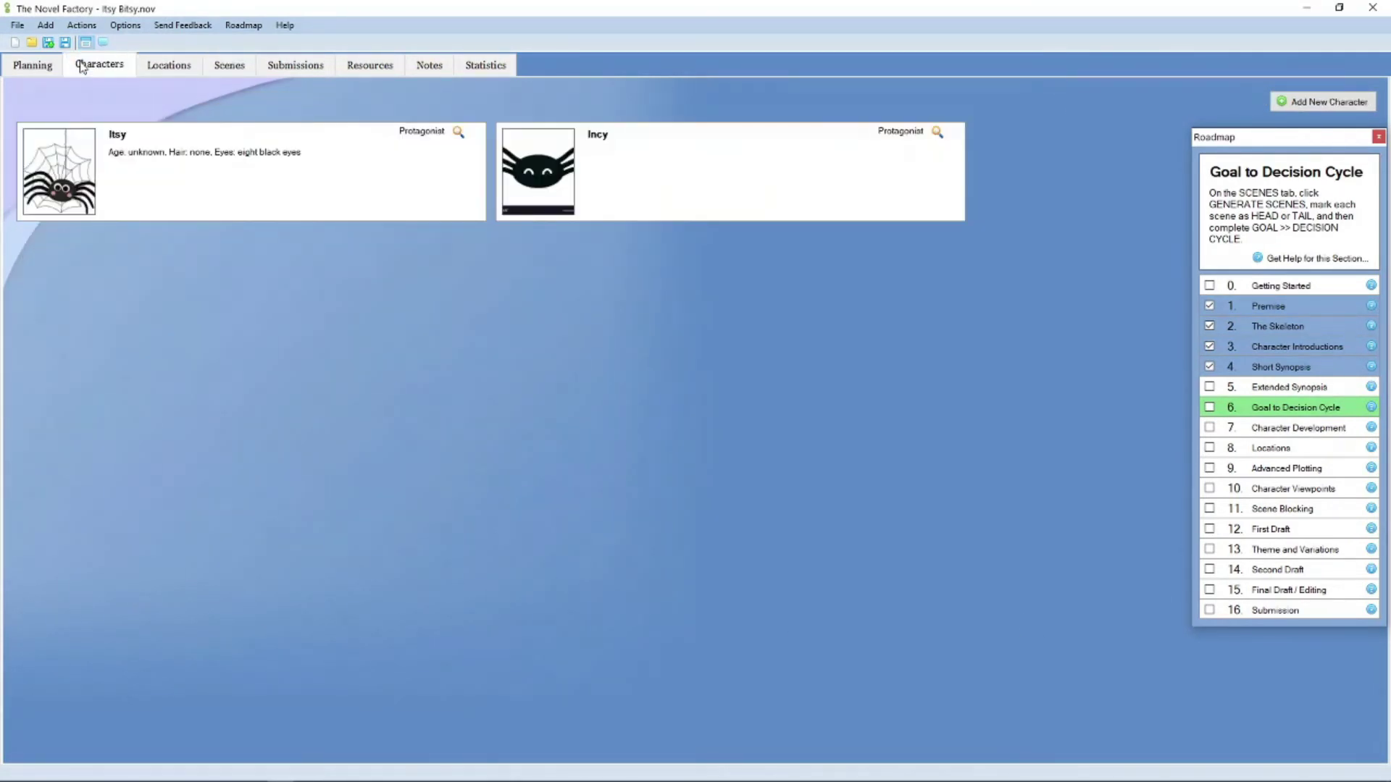
left_click(938, 131)
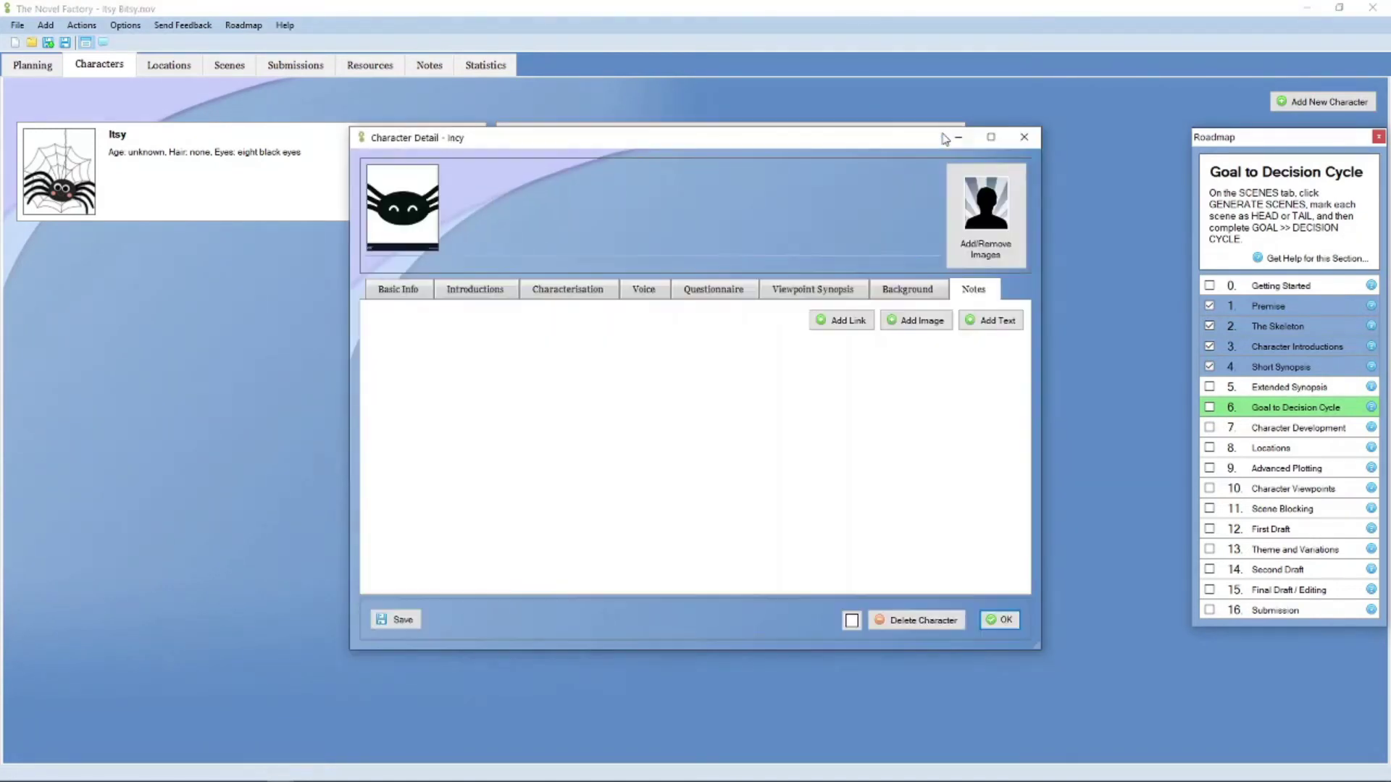
left_click(810, 297)
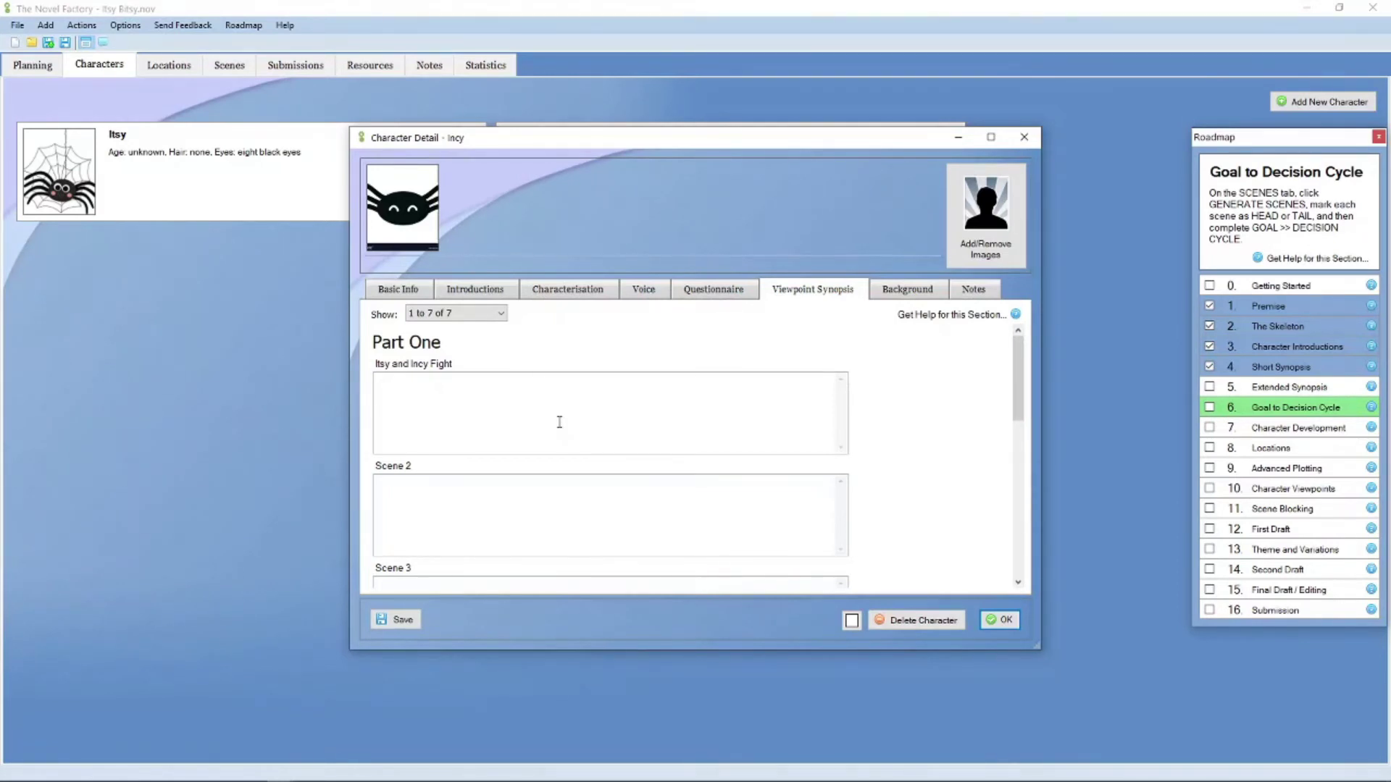
left_click(492, 408)
left_click(1015, 315)
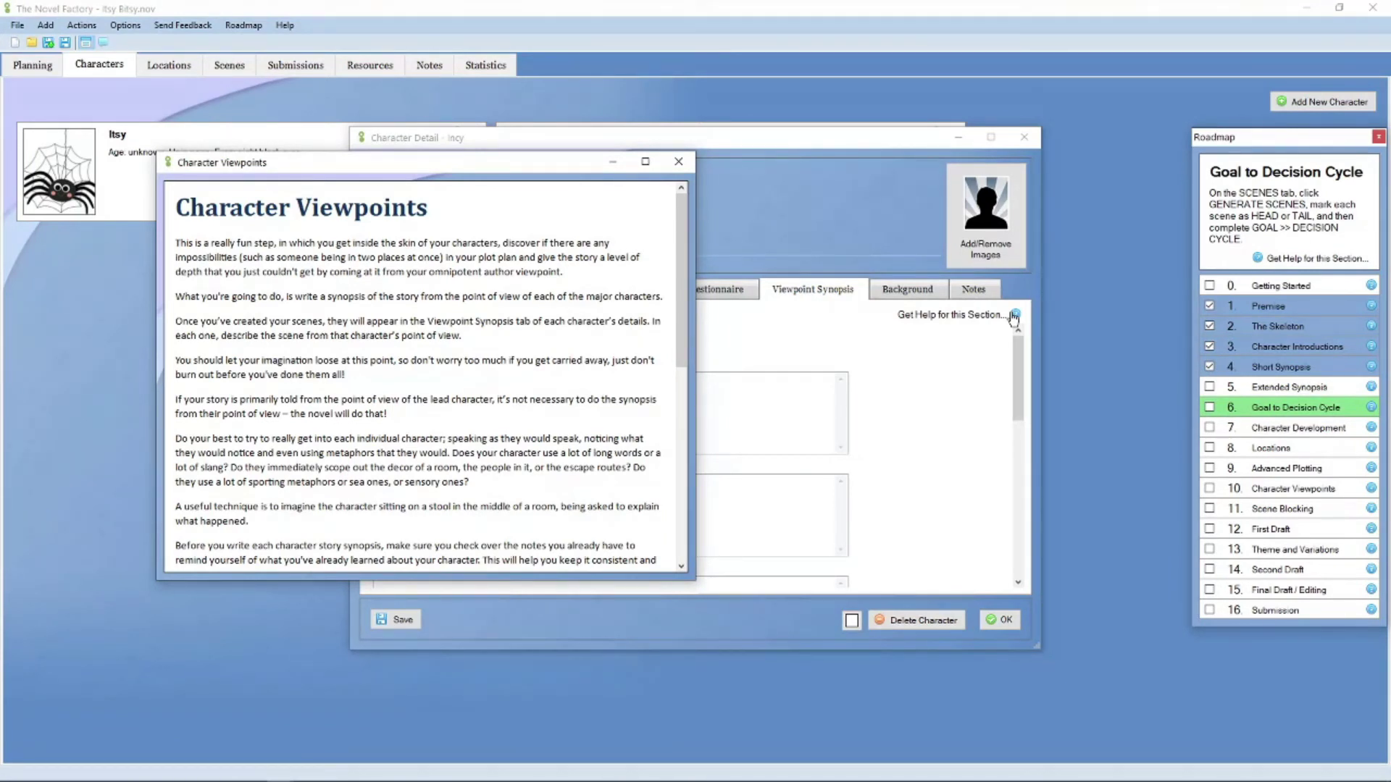
left_click(923, 271)
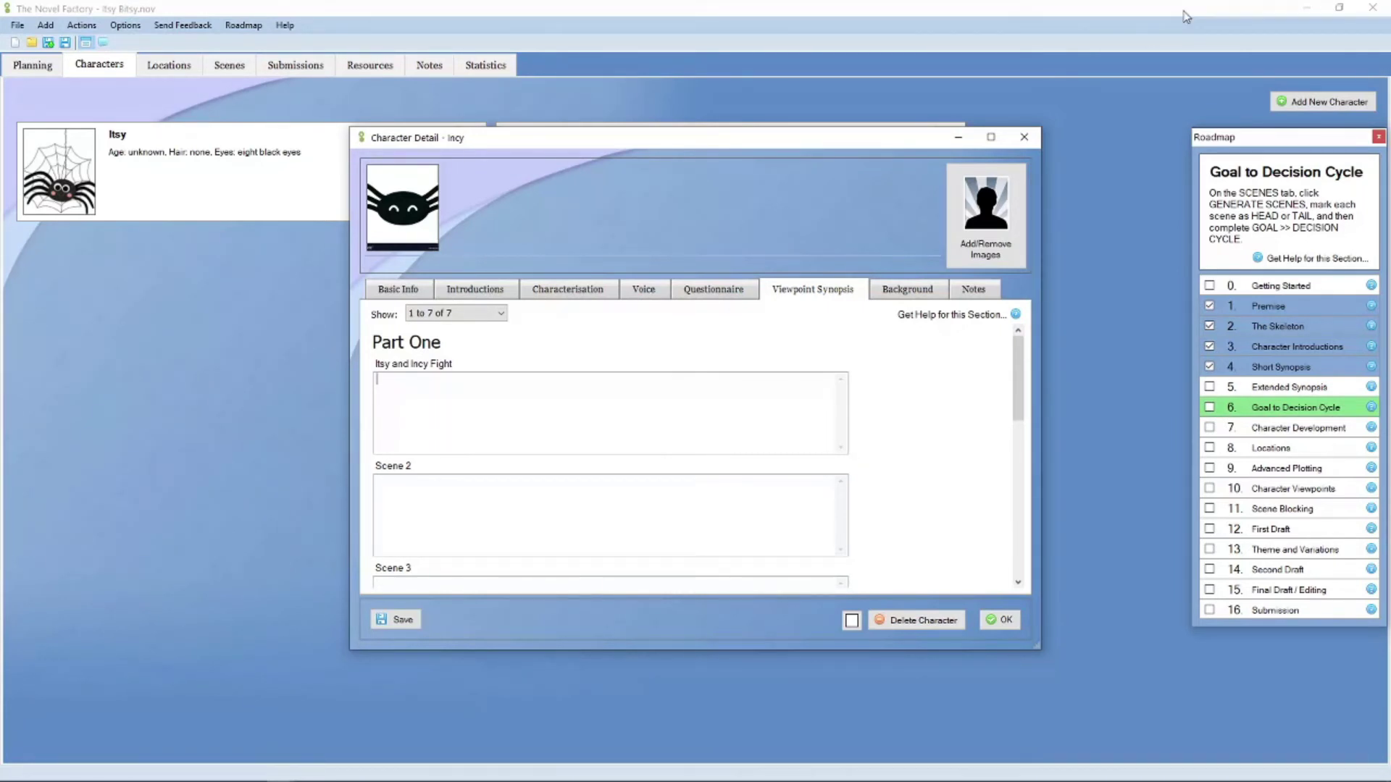
left_click(1005, 621)
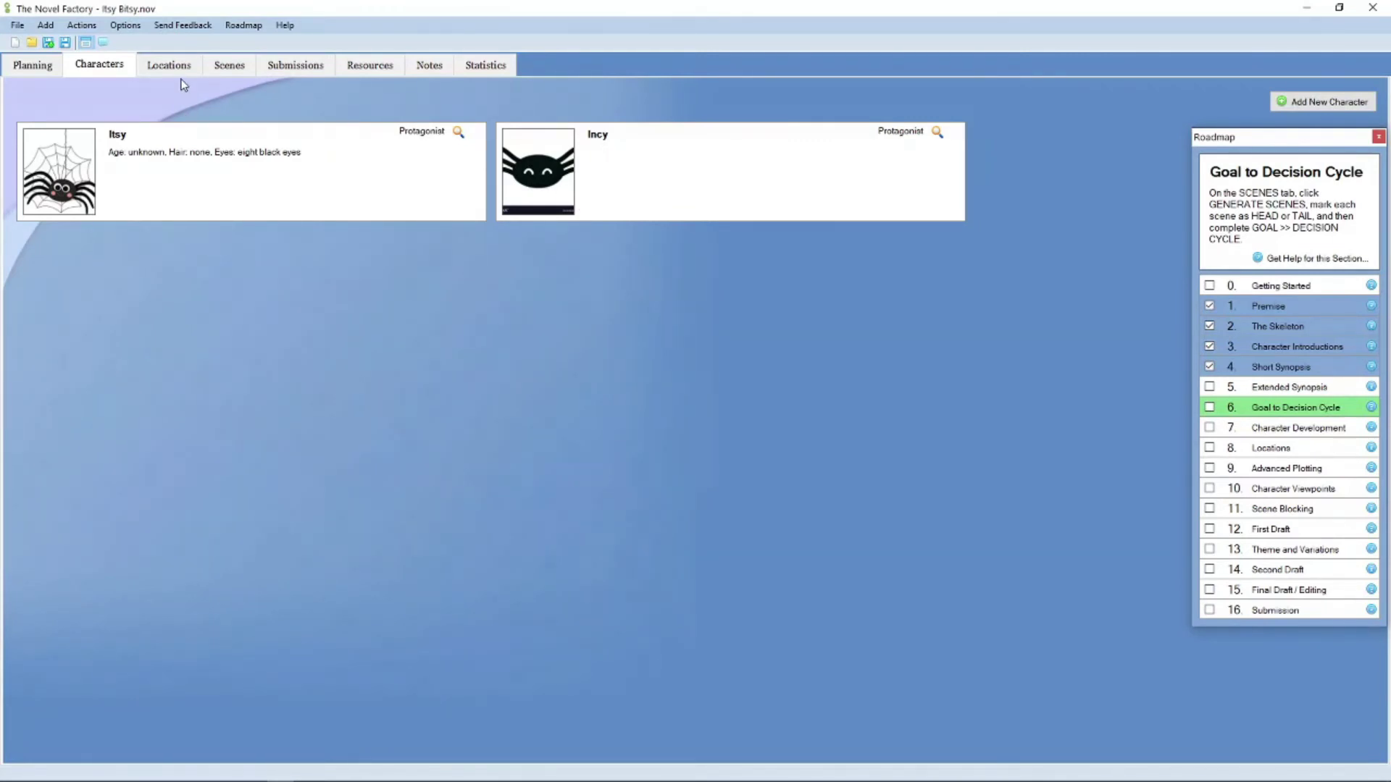
Step: Reopen the scene "Itsy and Incy Fight" and look over its Scene Blocking page
left_click(229, 65)
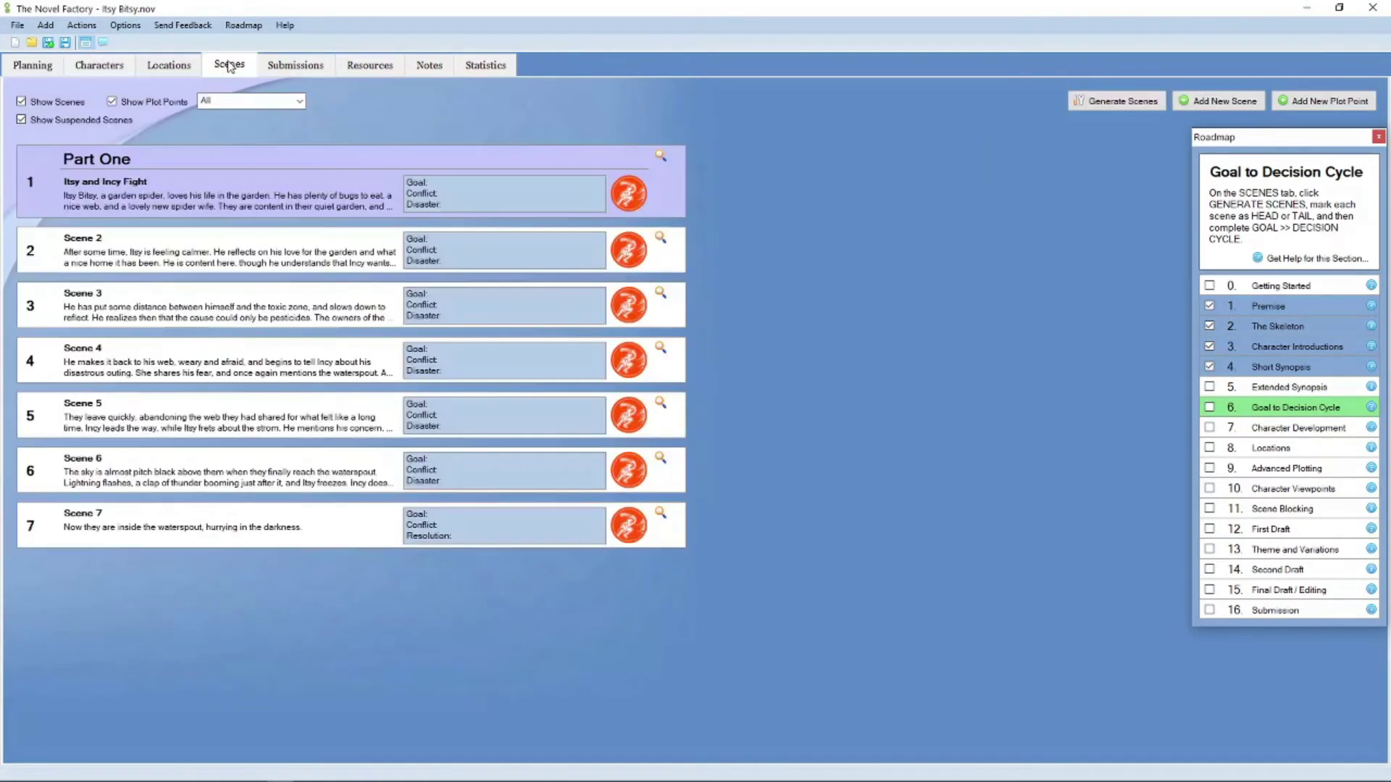
left_click(660, 157)
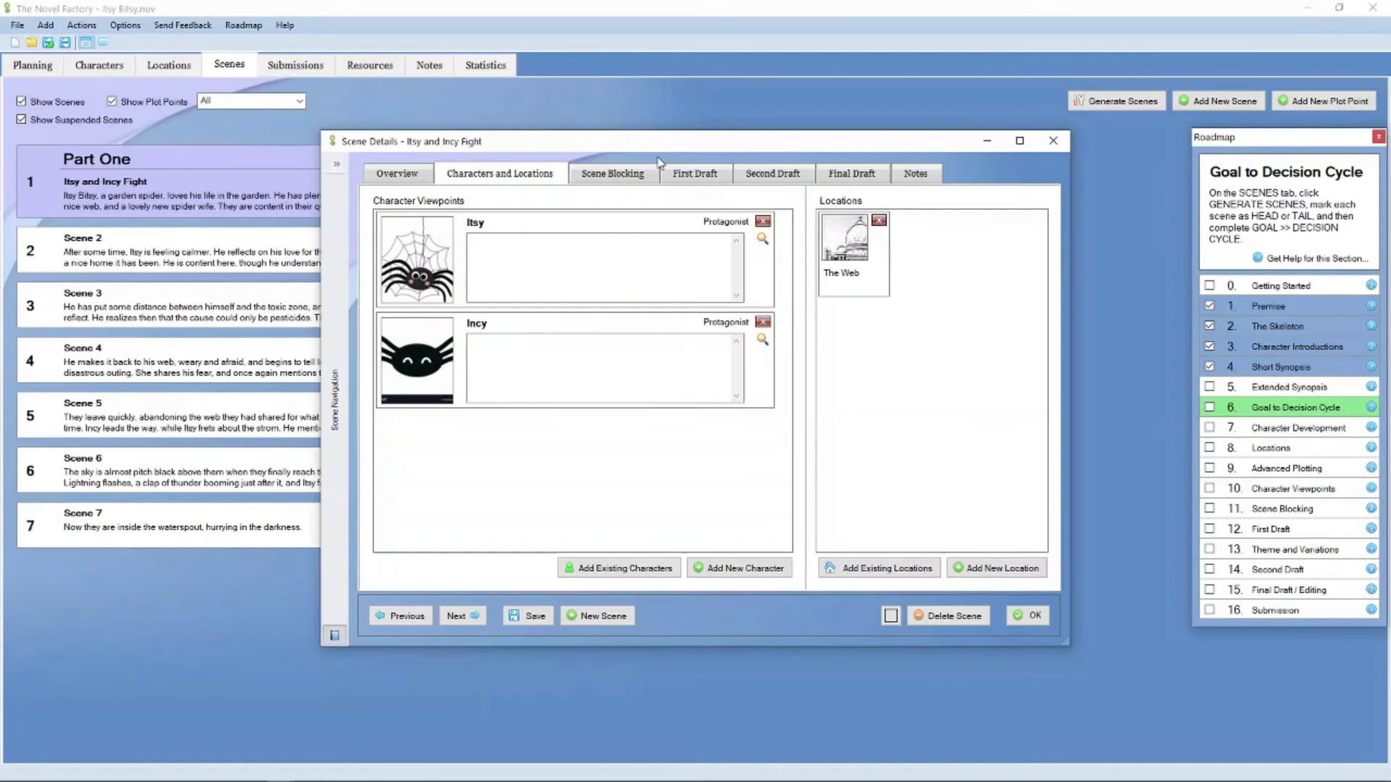
left_click(616, 175)
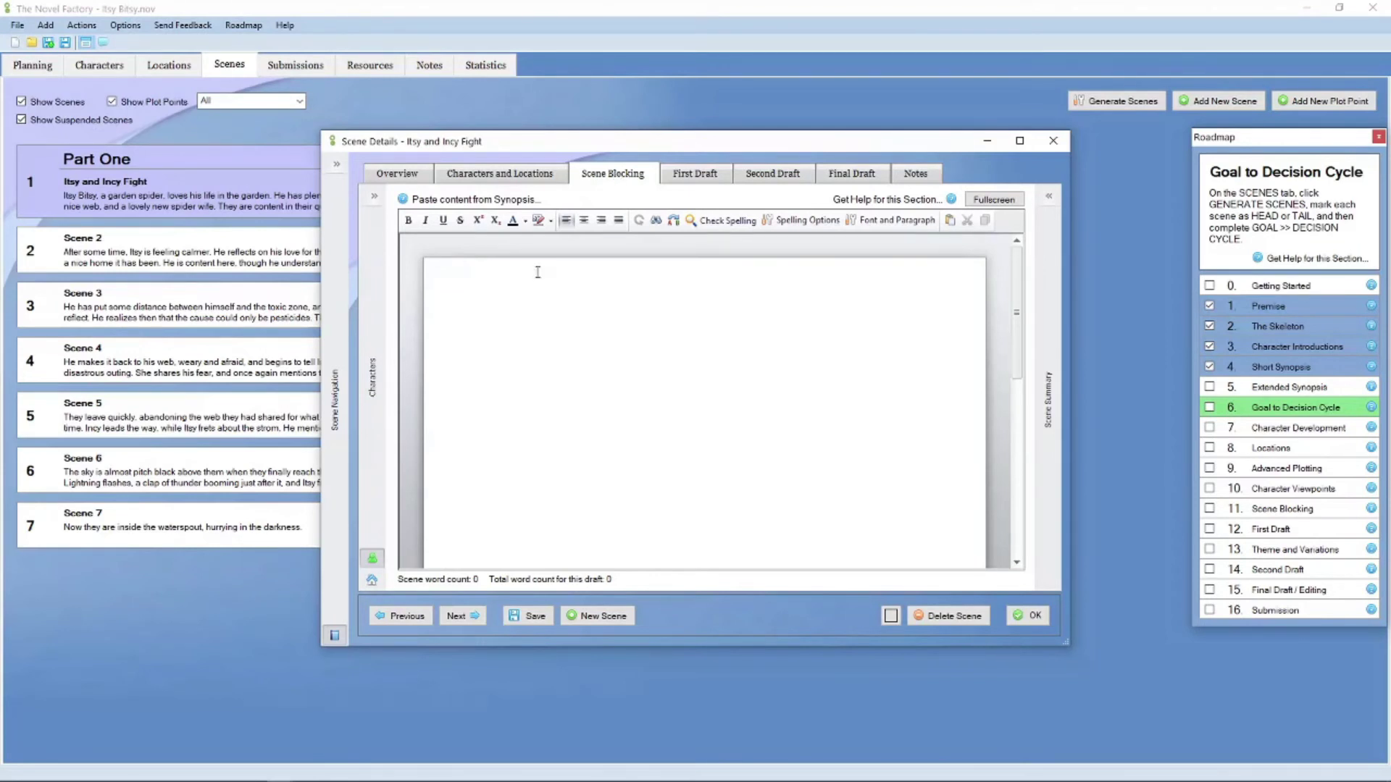
scroll(532, 384, "down", 5)
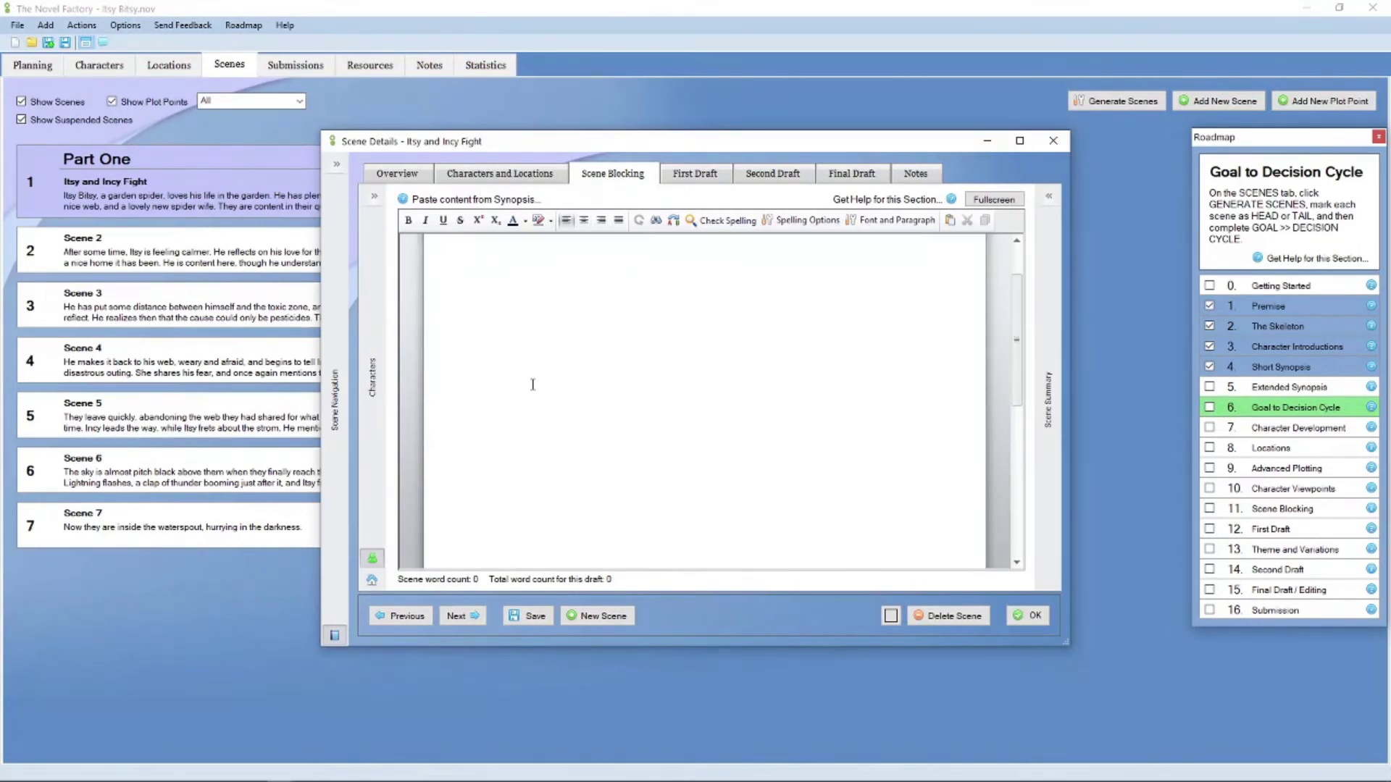
scroll(532, 385, "up", 3)
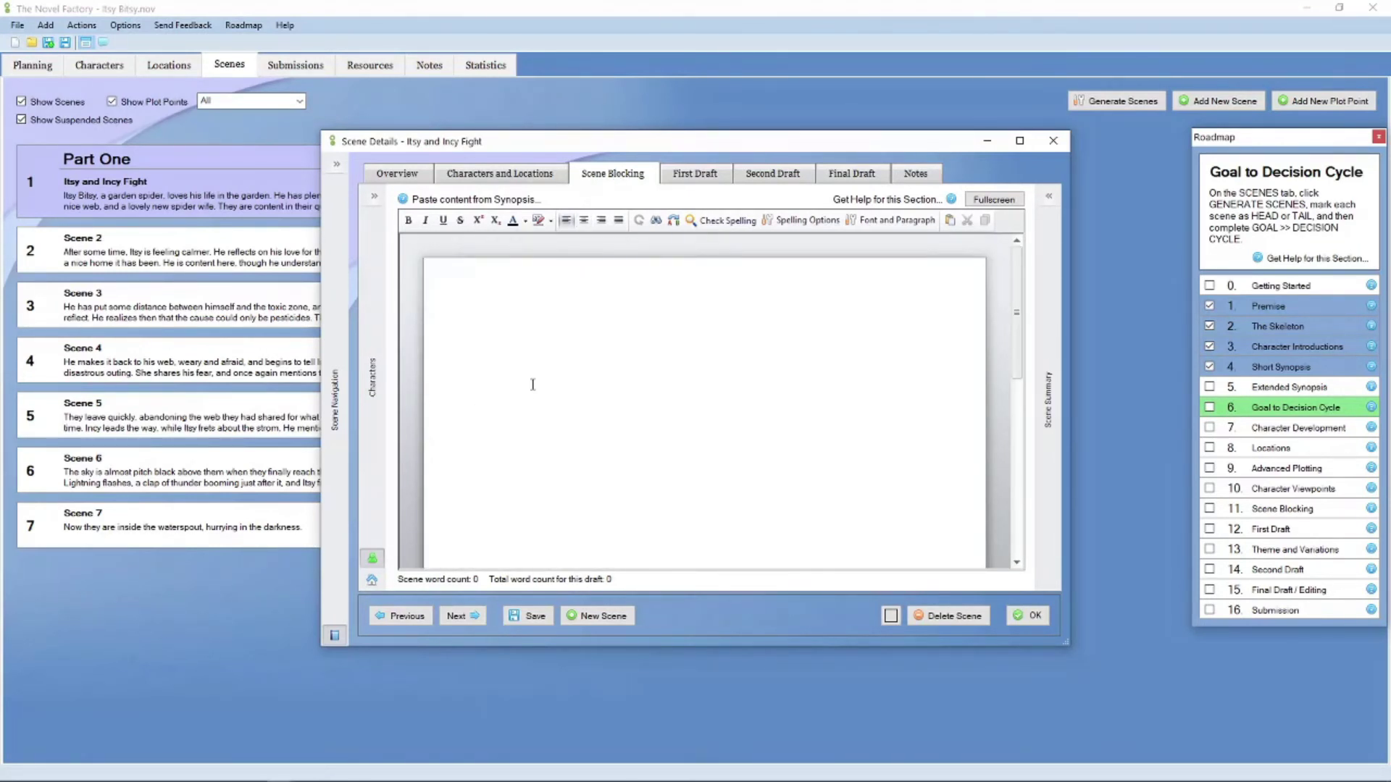
Step: Paste the synopsis content into the Scene Blocking page, look it over and delete all of it
left_click(454, 200)
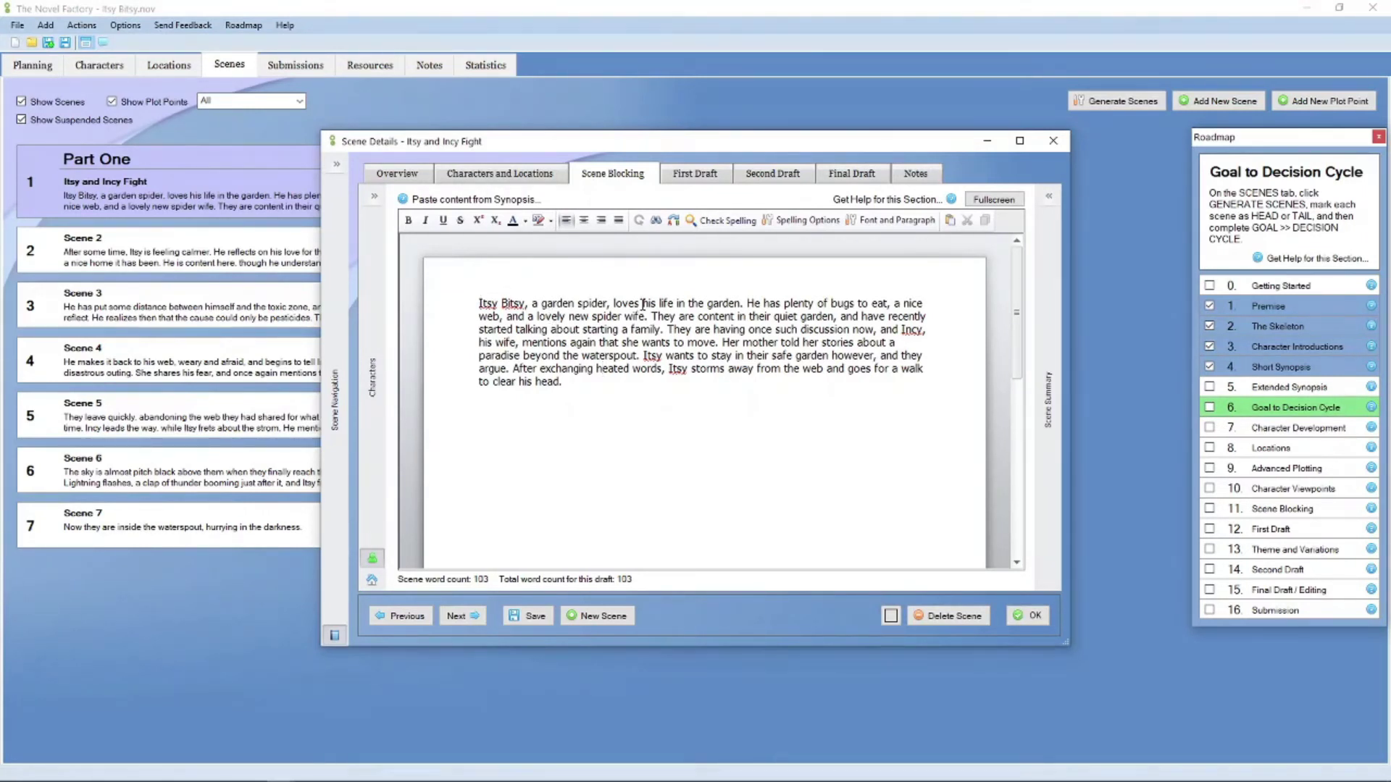
scroll(639, 414, "down", 5)
scroll(639, 414, "up", 5)
left_click_drag(639, 412, 426, 281)
key("Delete")
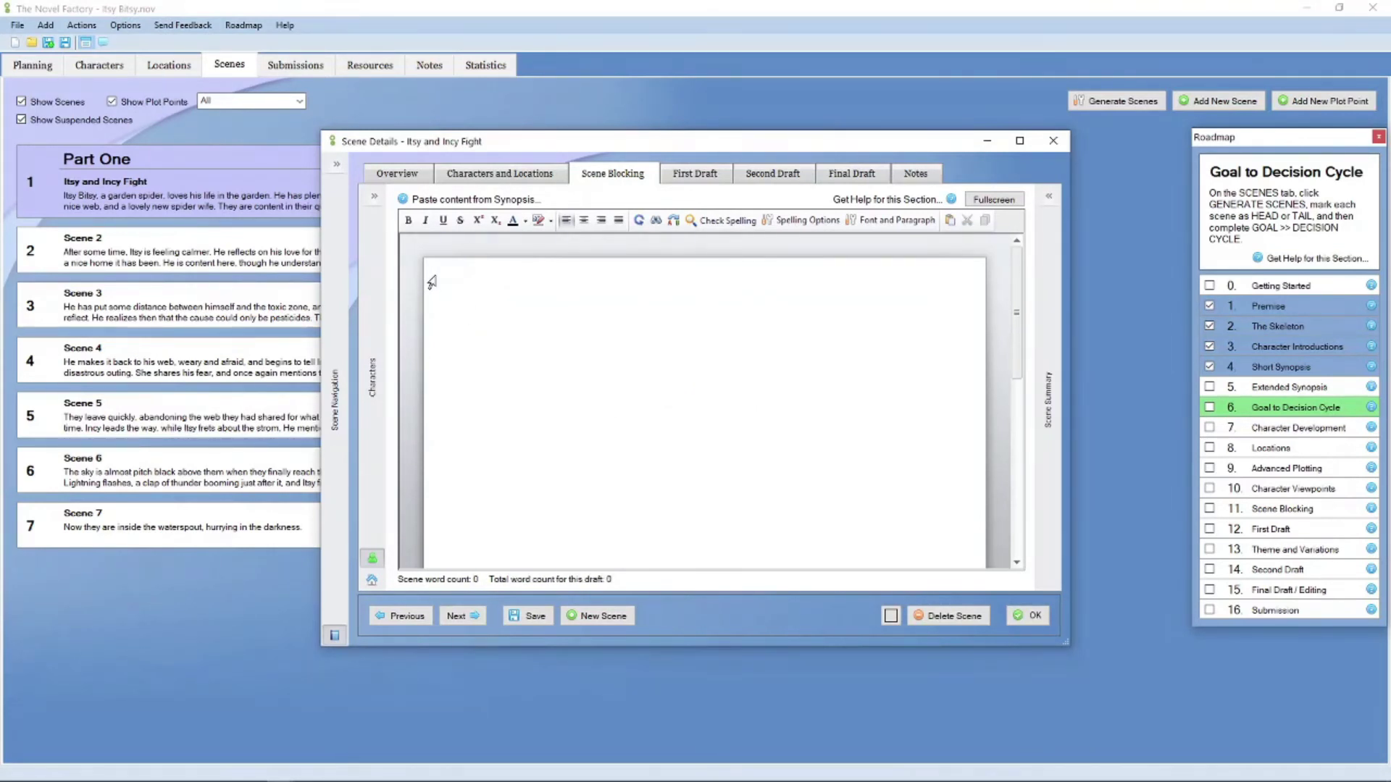
Step: Begin the Scene Blocking text with Itsy and Incy dining on a fly caught in their web and agreeing flies have been plentiful this year
type("Itsy and Incy are having")
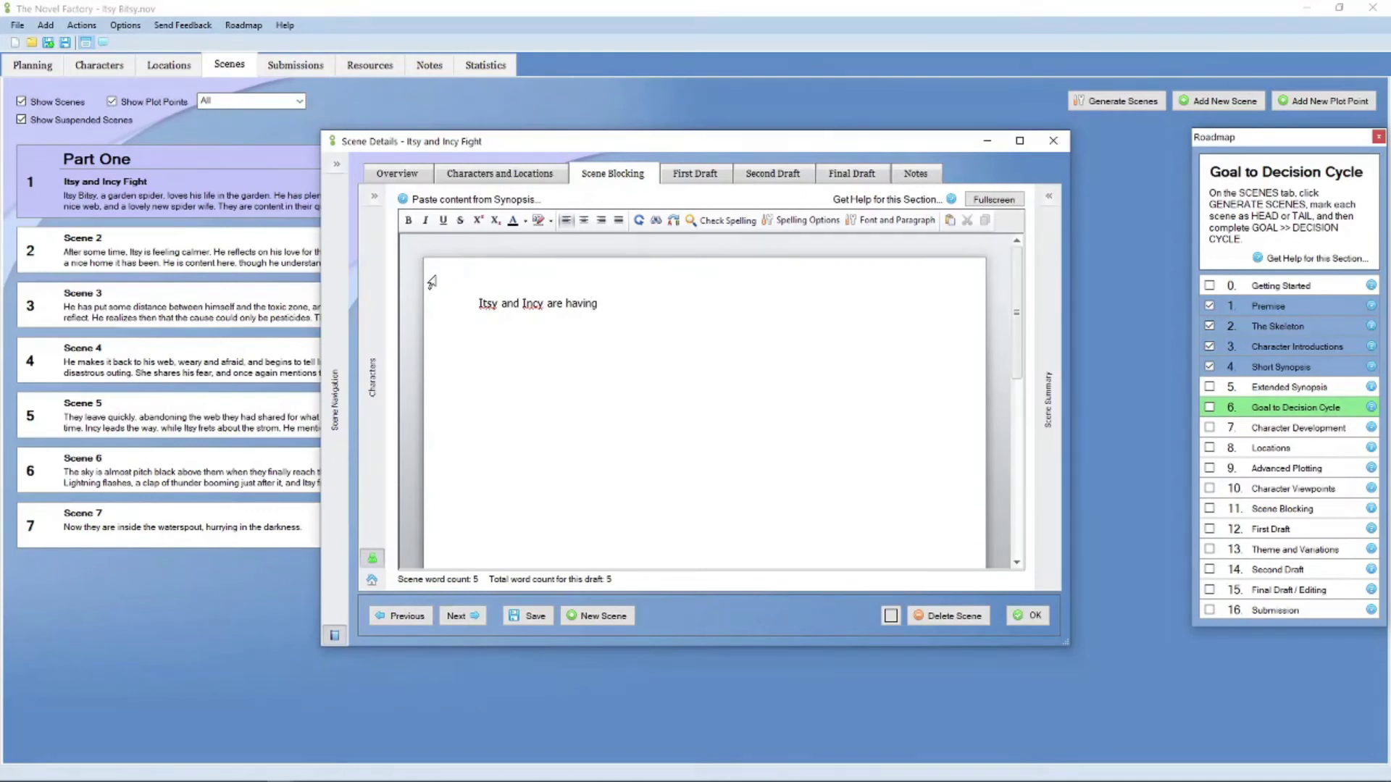
type(" dinner, a delcious fly they cau")
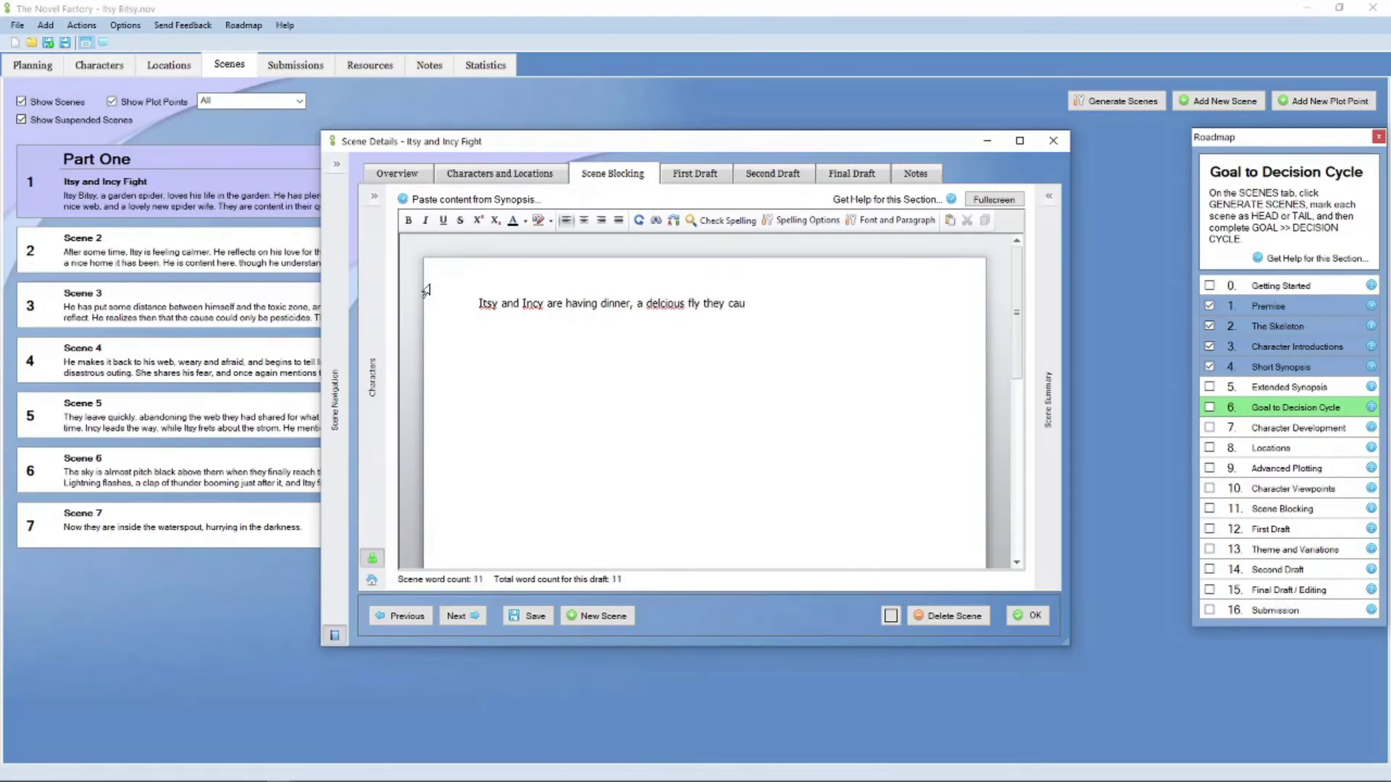
type("ght in their web. Itsy remarks that the flies have bee")
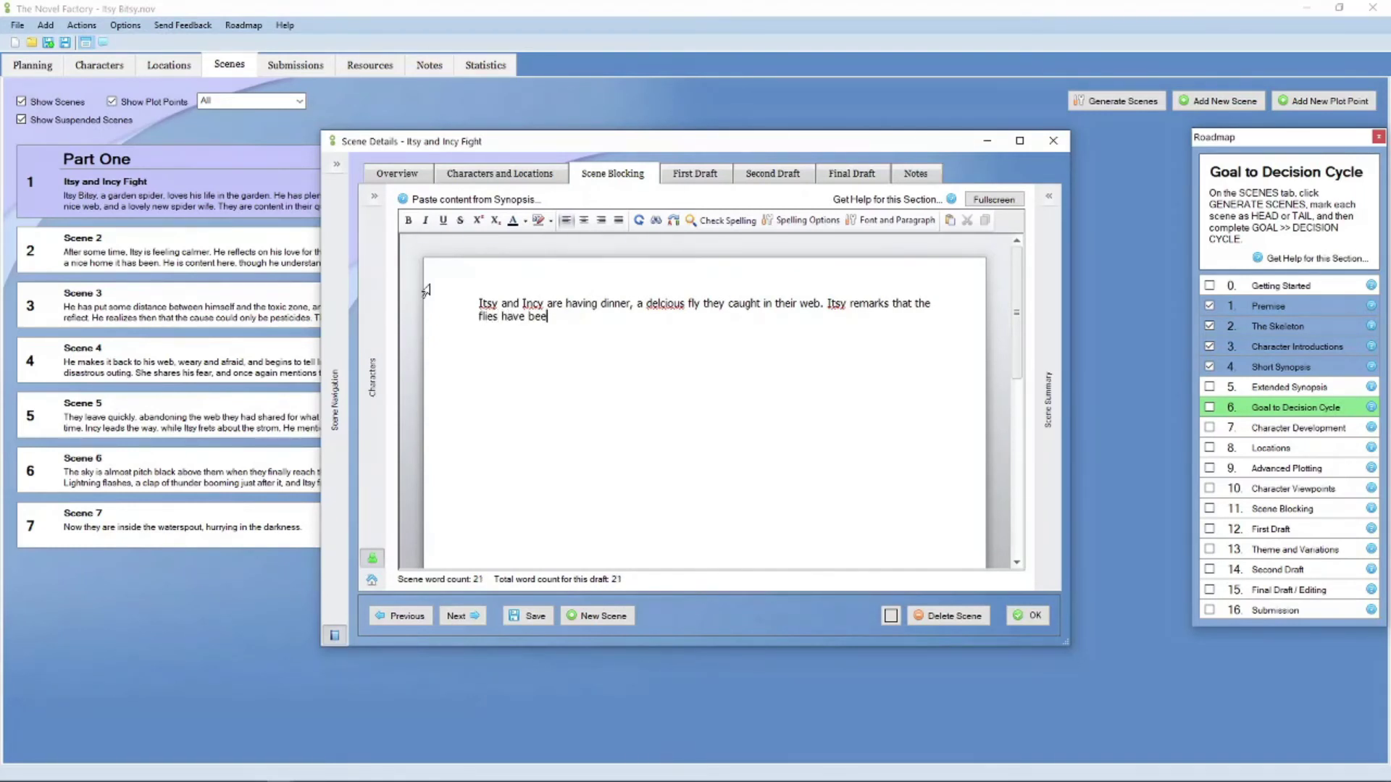
type("n plentiful this year, and Incy a")
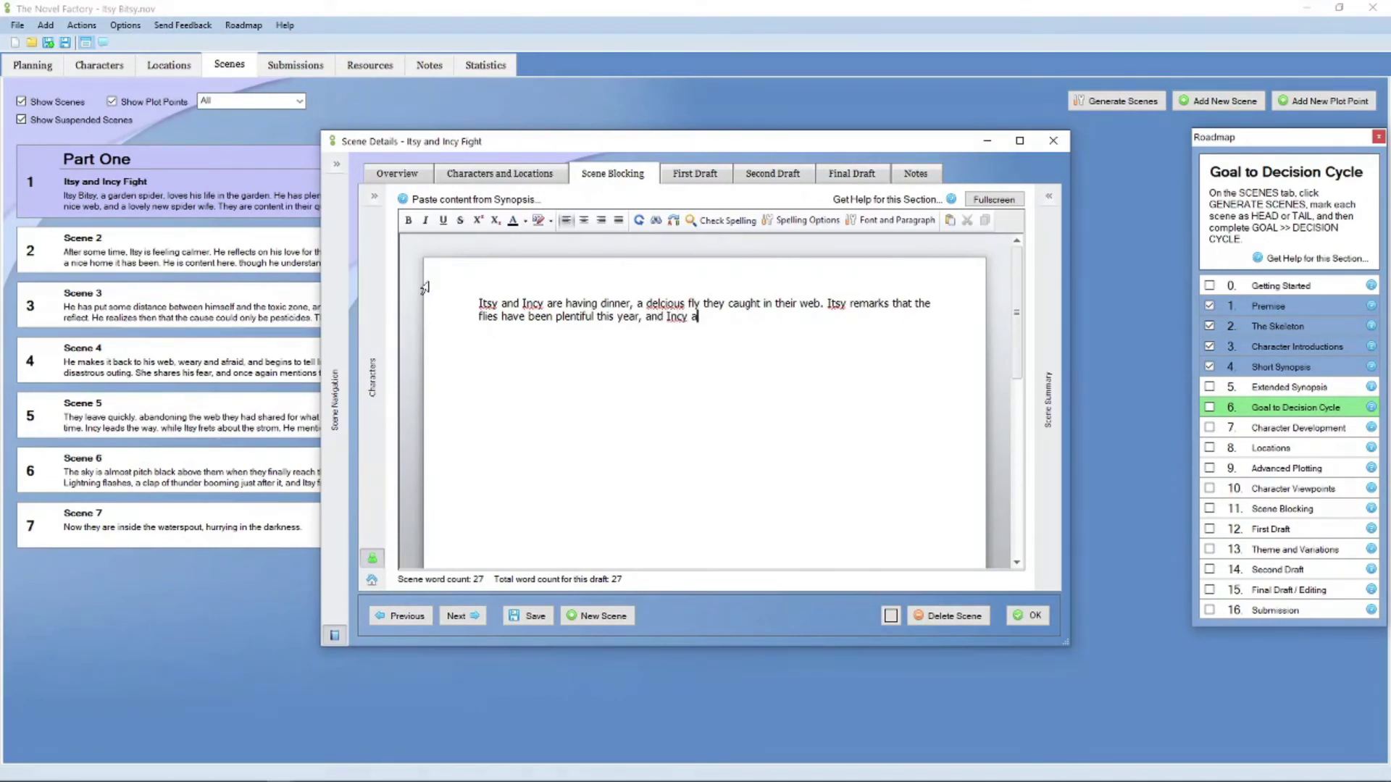
type("grees. As they are finishing their me")
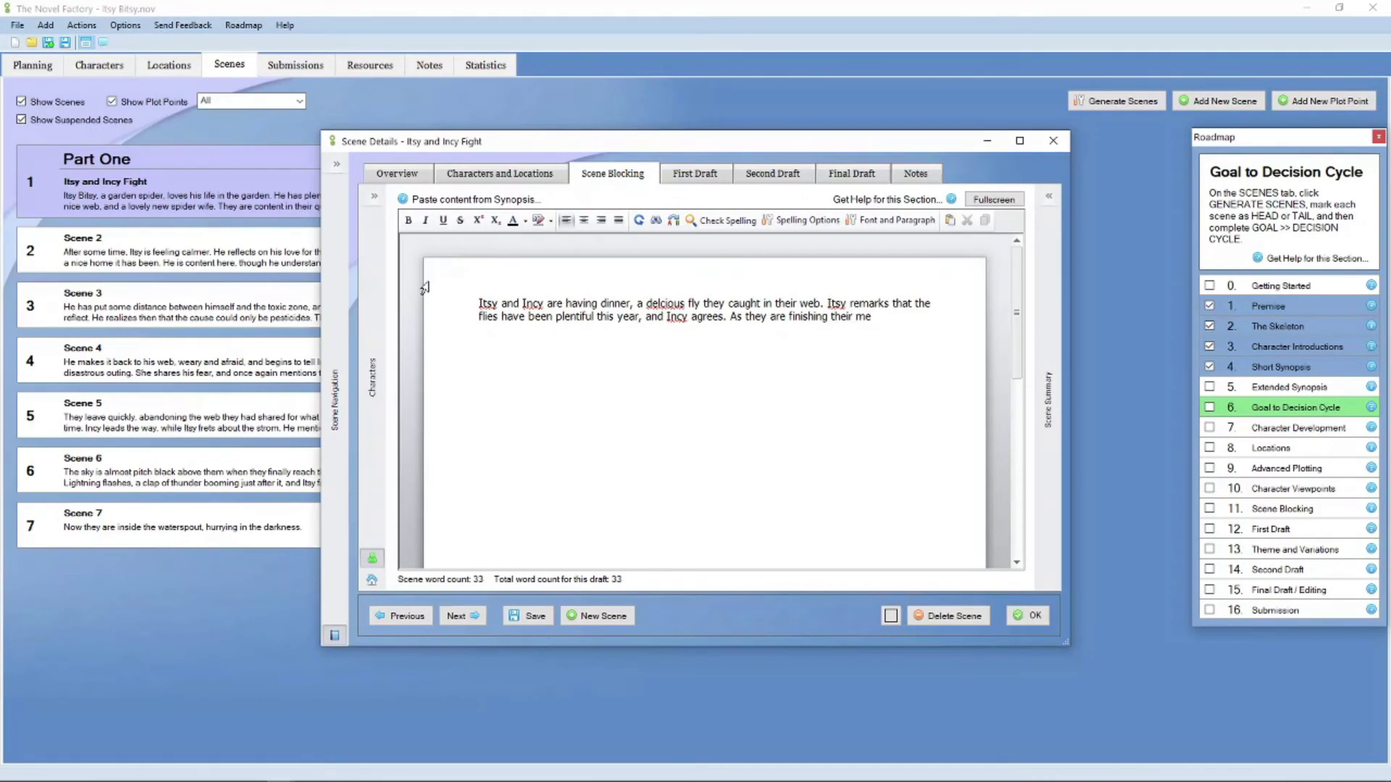
Step: Finish the first blocking paragraph with Incy asking Itsy, as they finish their meal, if he's thought more about having children
type("al, Incy aske")
type(" i")
type(" I")
type("tsy")
type(" if he ")
type("'s")
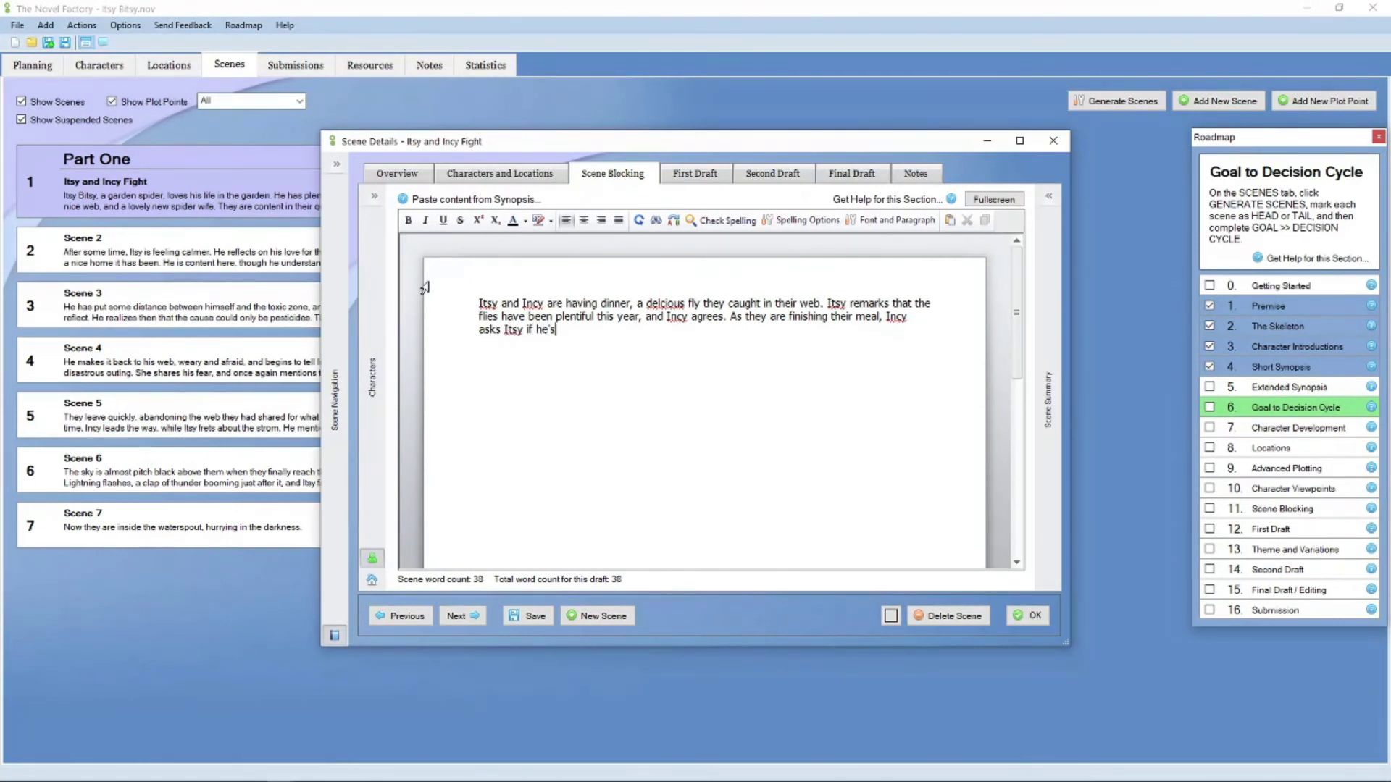
type(" thouhgt more about having chi")
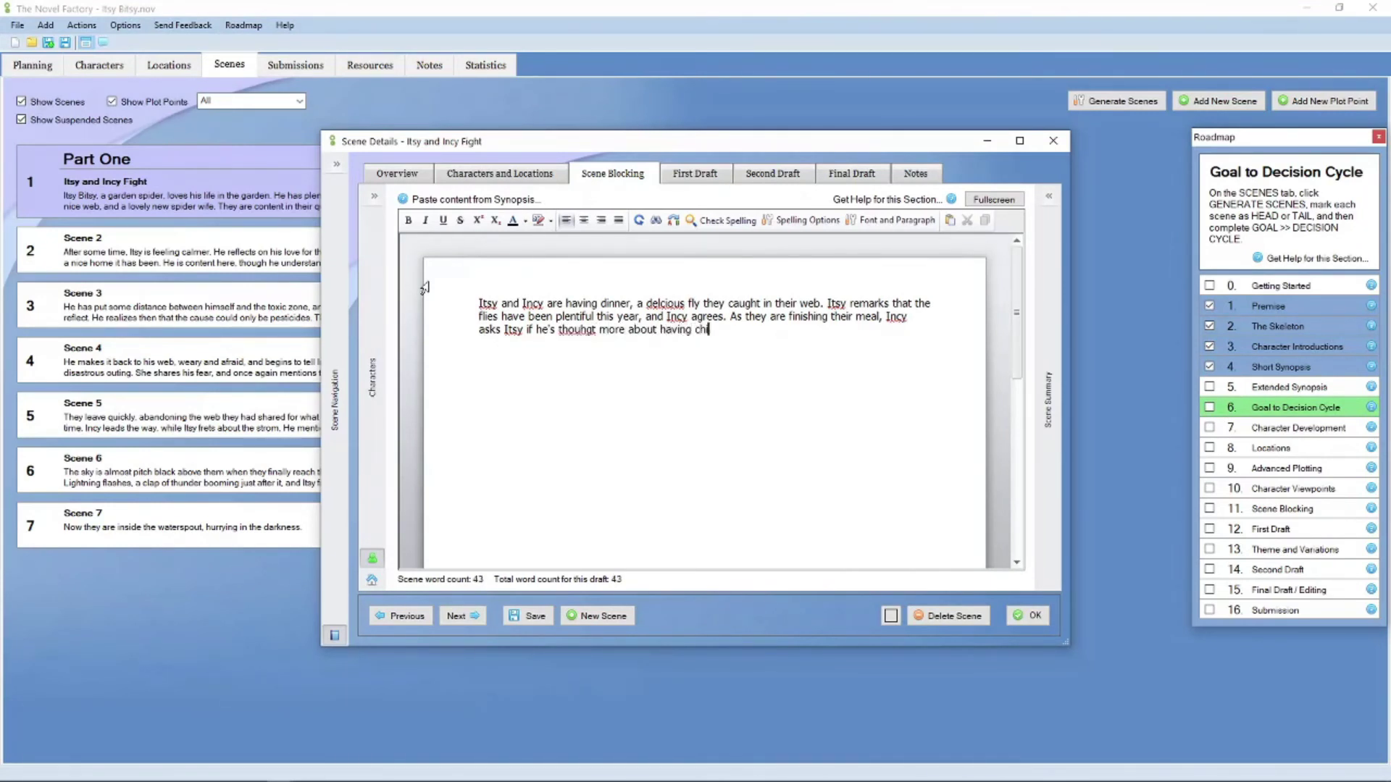
type("ldren.")
Step: Add a second paragraph to the Scene Blocking saying that he says yes and likes the idea
key("Return")
key("Return")
type("He says yes, and he licks the")
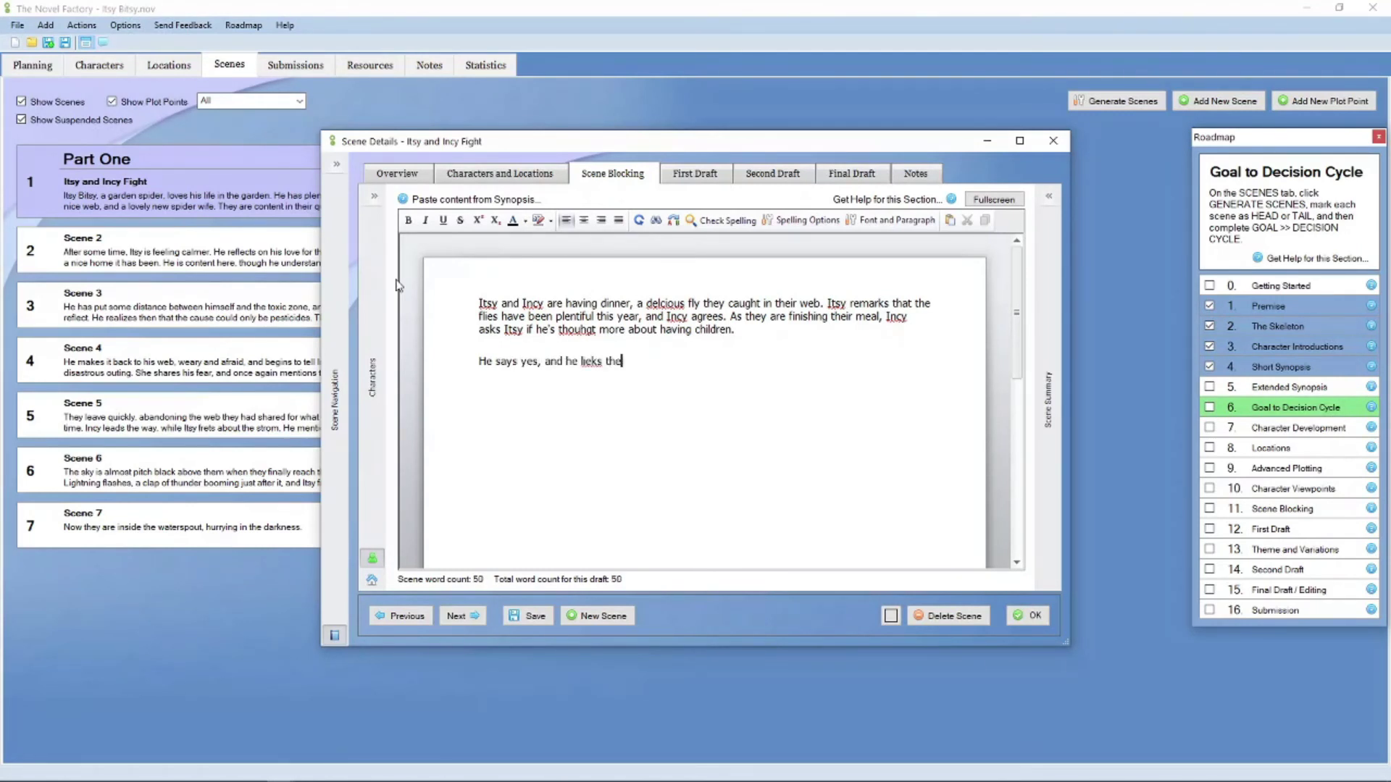
type(" idea")
Step: Look through the scene's First Draft, Second Draft, Final Draft and Notes pages, then close the scene details
left_click(697, 181)
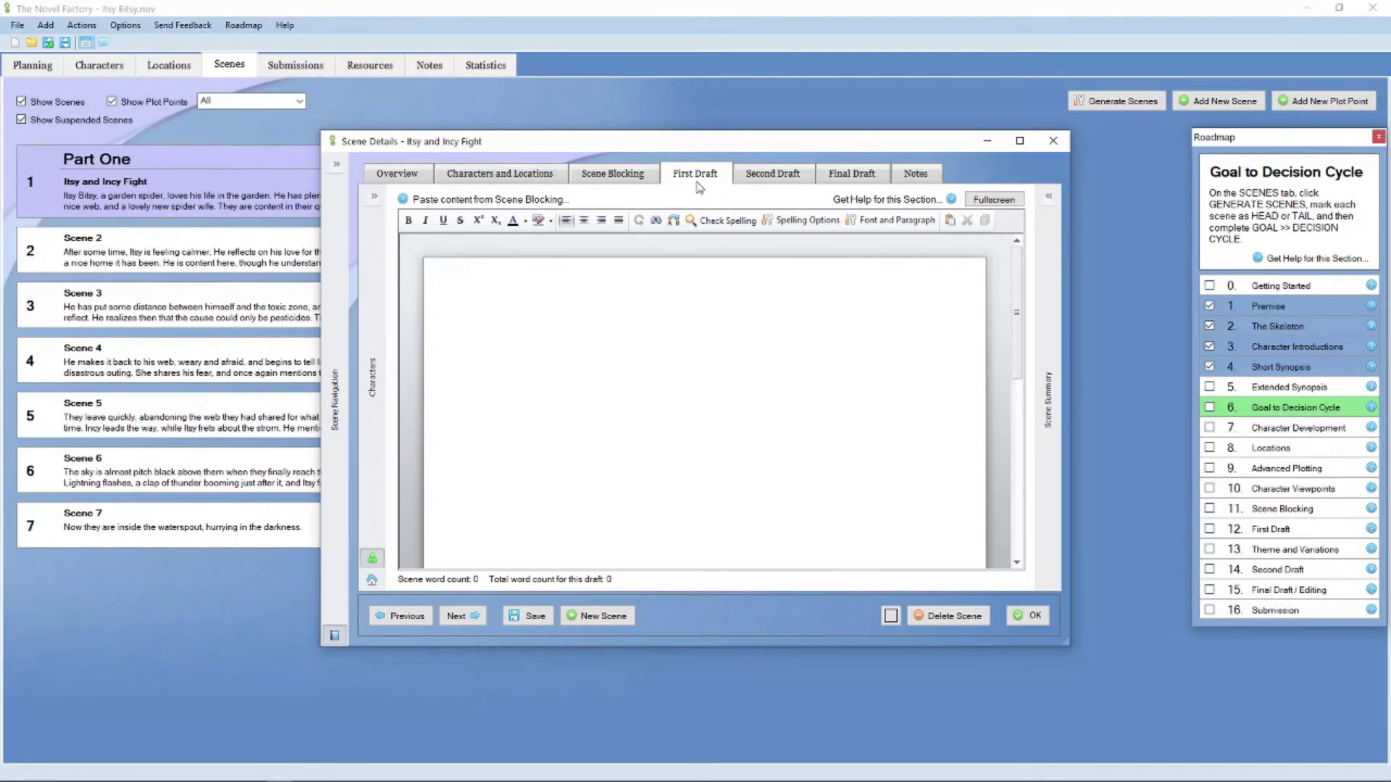
left_click(794, 177)
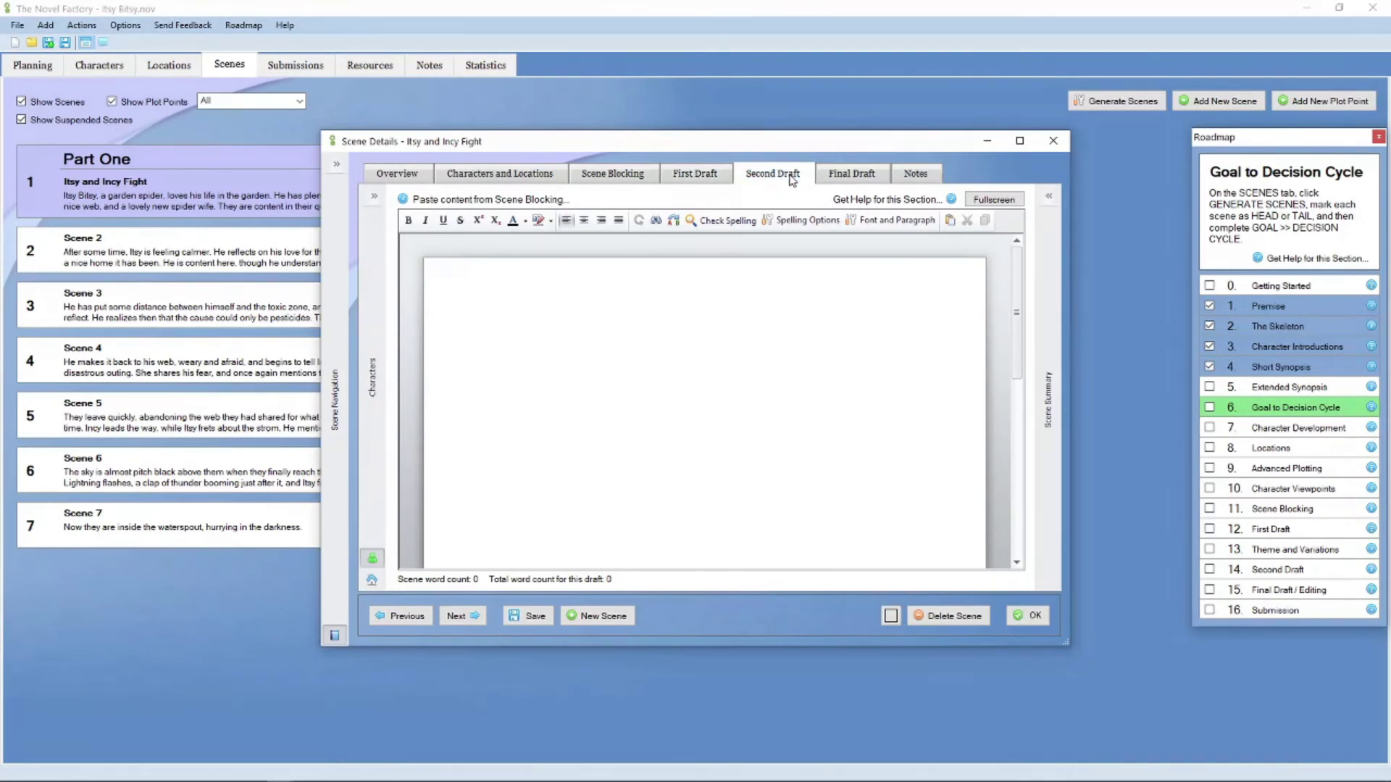
left_click(837, 186)
left_click(908, 178)
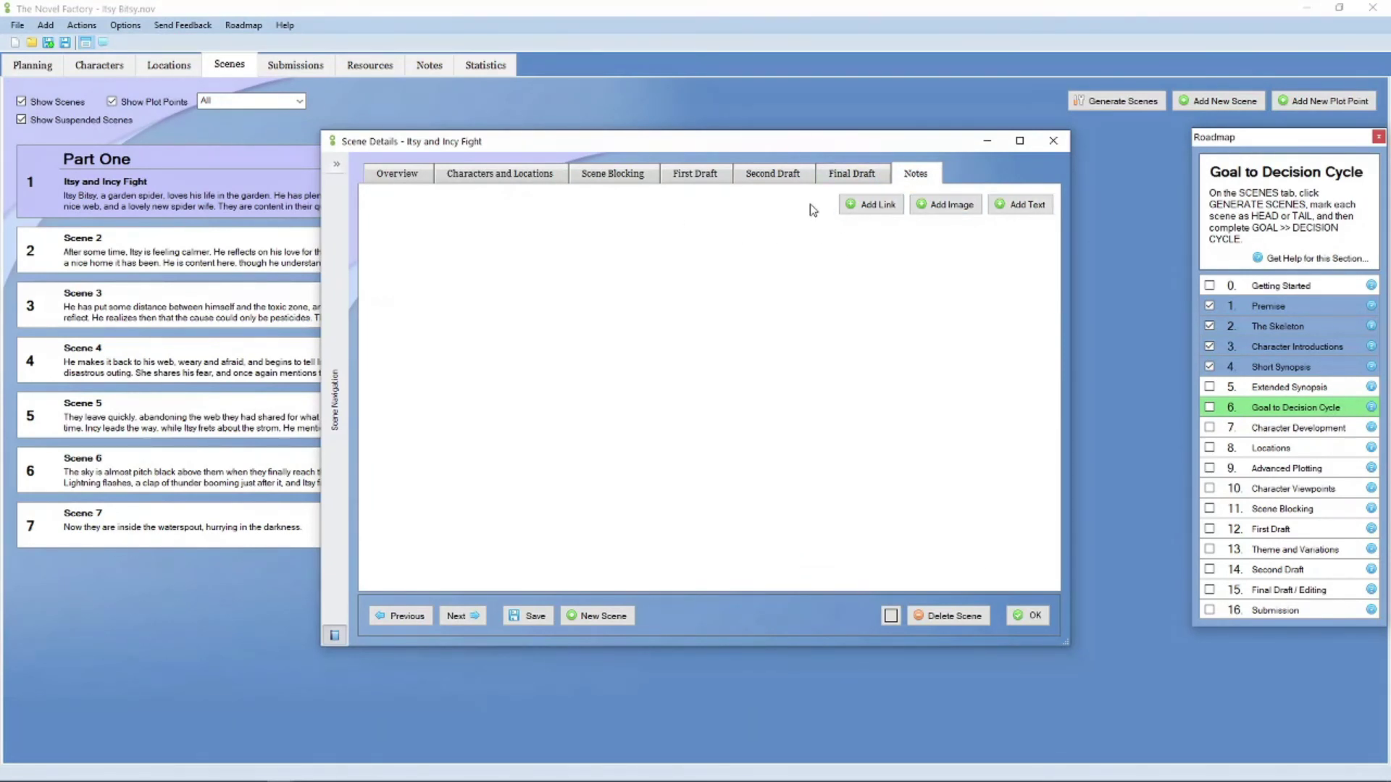
left_click(698, 182)
left_click(772, 186)
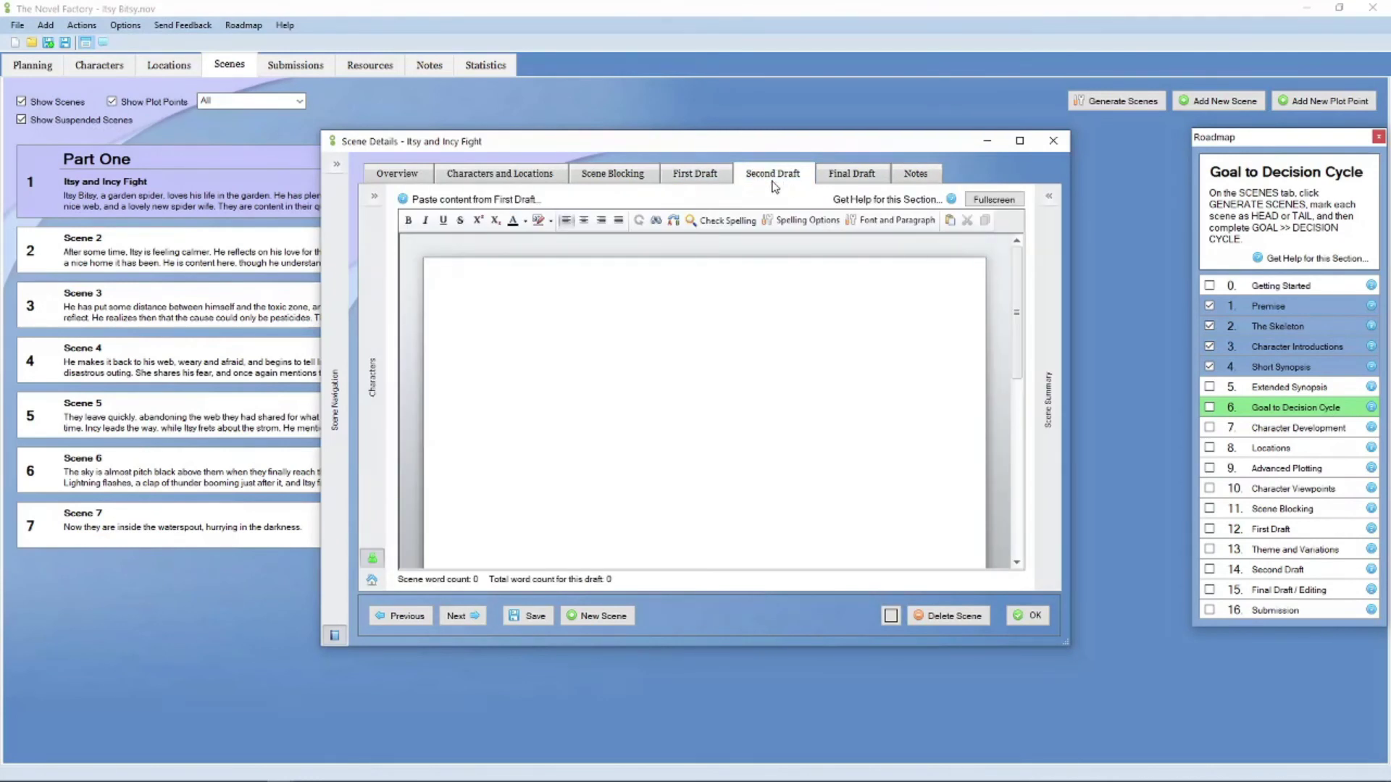
left_click(848, 183)
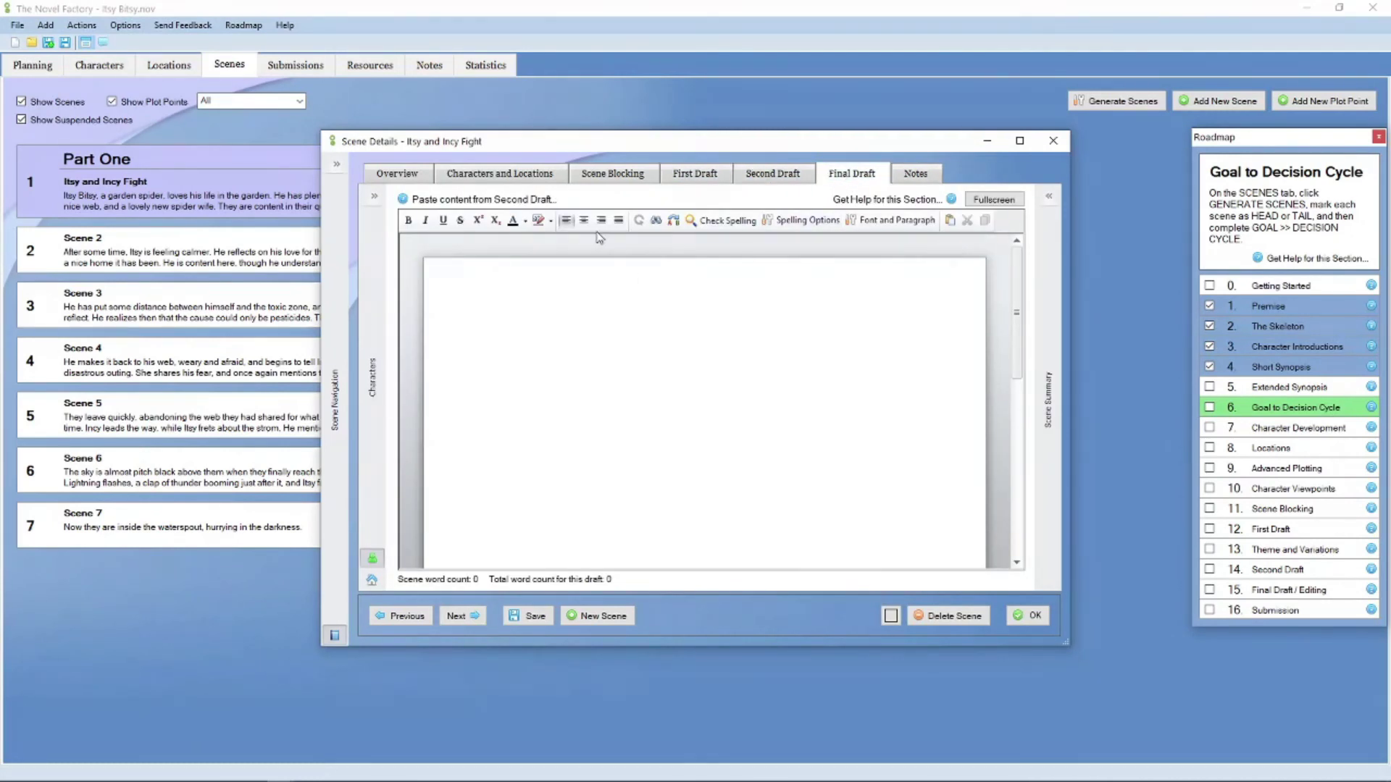
left_click(613, 174)
left_click(1053, 141)
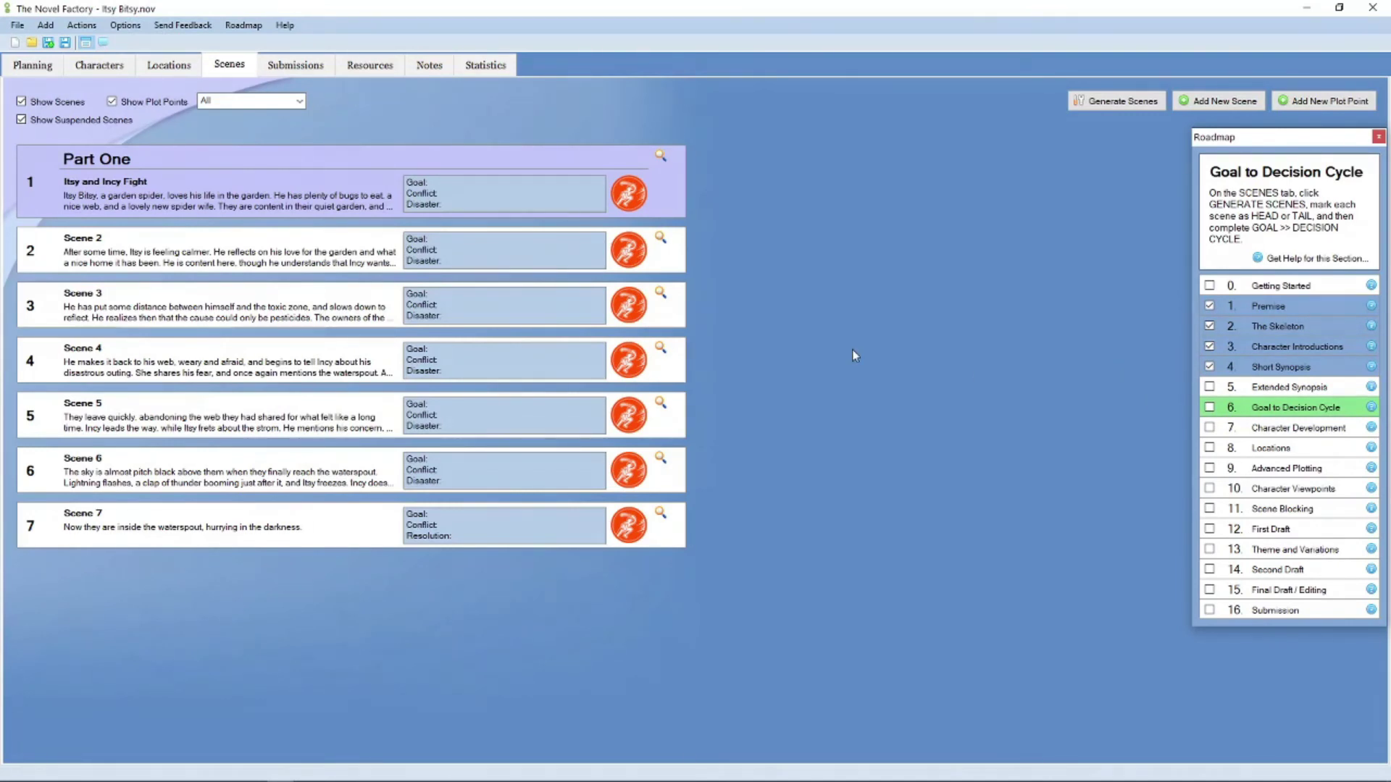
Step: Export the novel to Scrivener under the name "Itsy Bitsy" in the Downloads folder
left_click(14, 25)
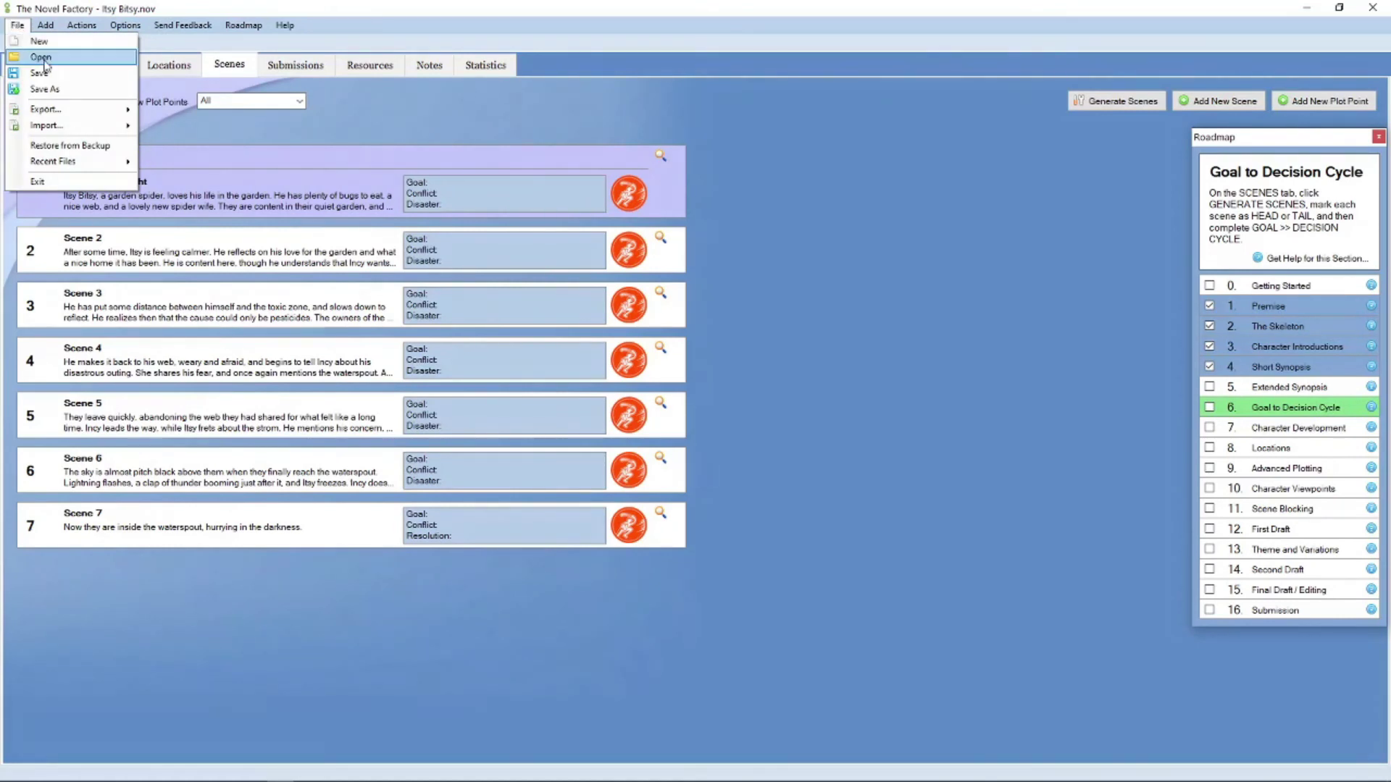
mouse_move(80, 131)
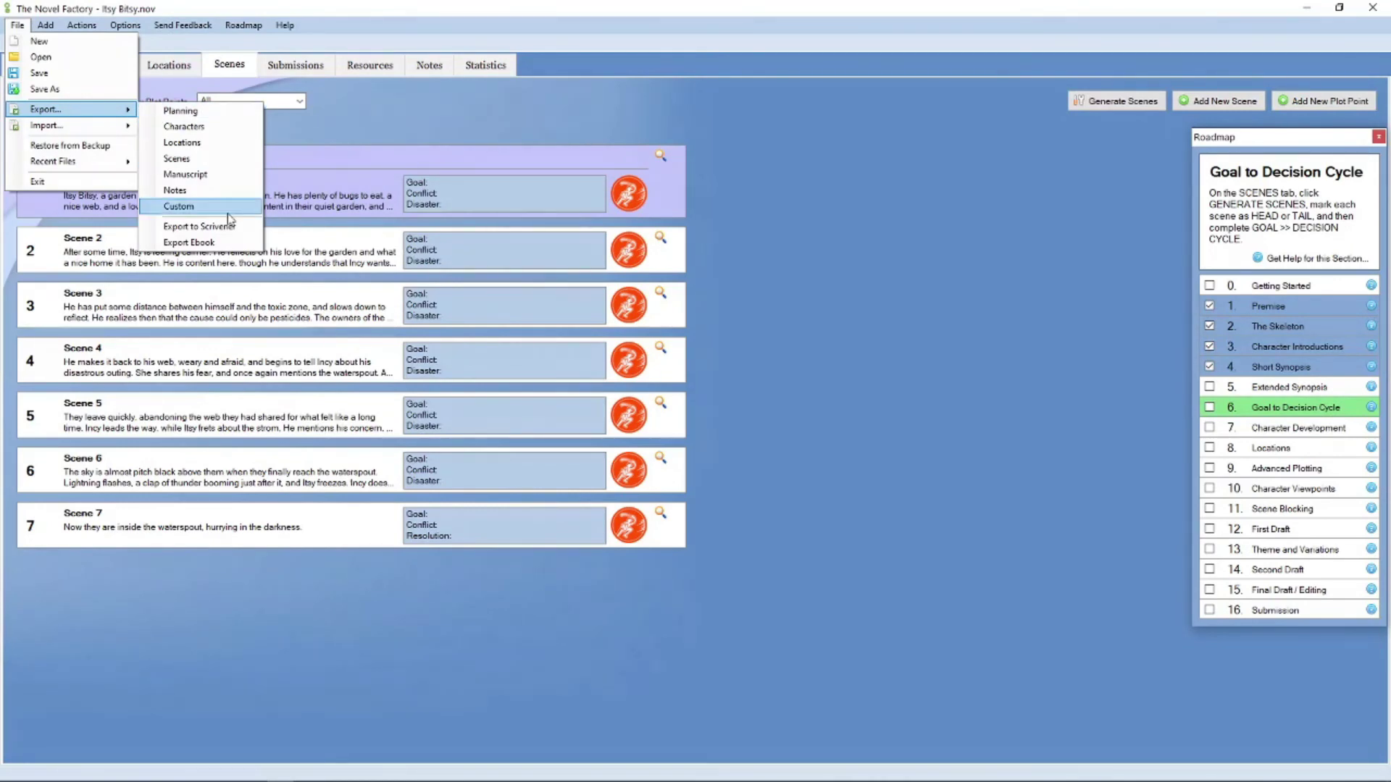
left_click(232, 235)
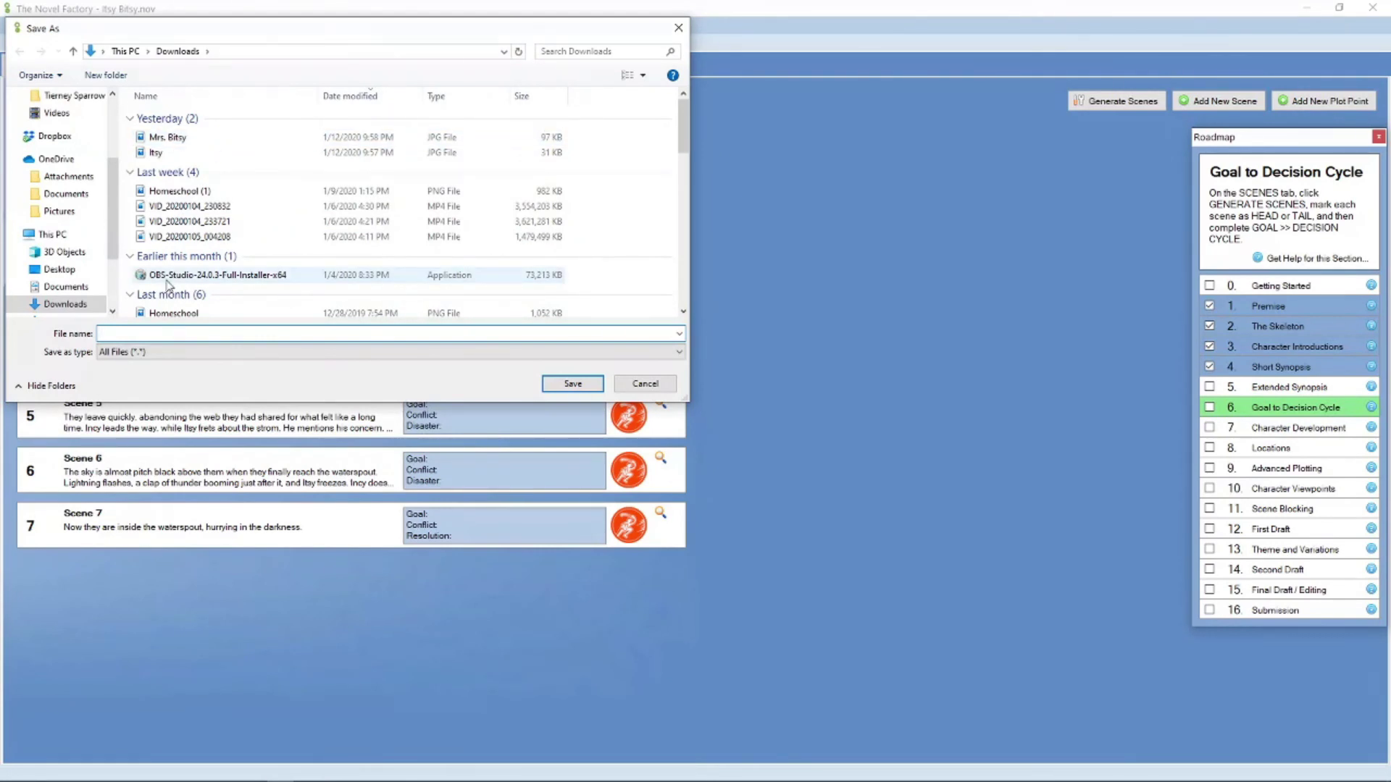
type("Itsy Bitsy")
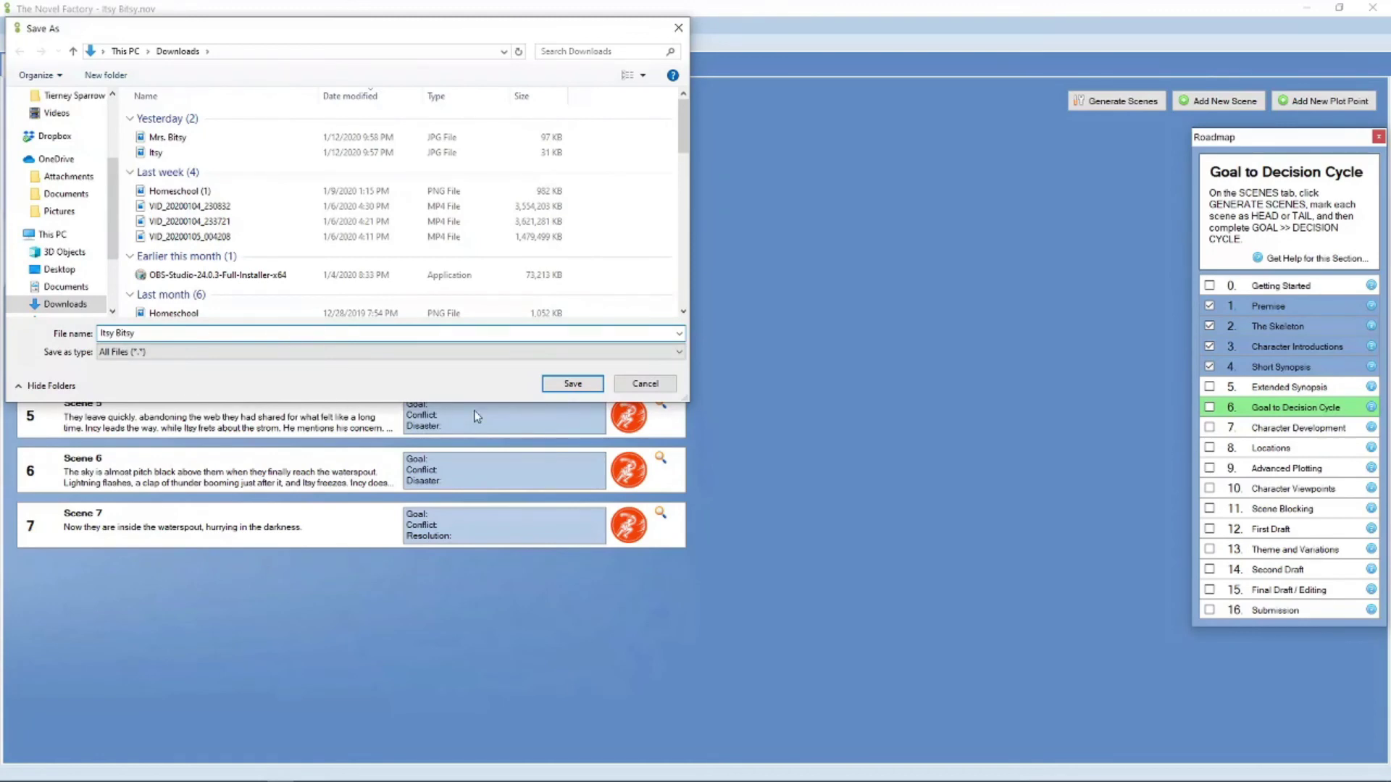
left_click(590, 384)
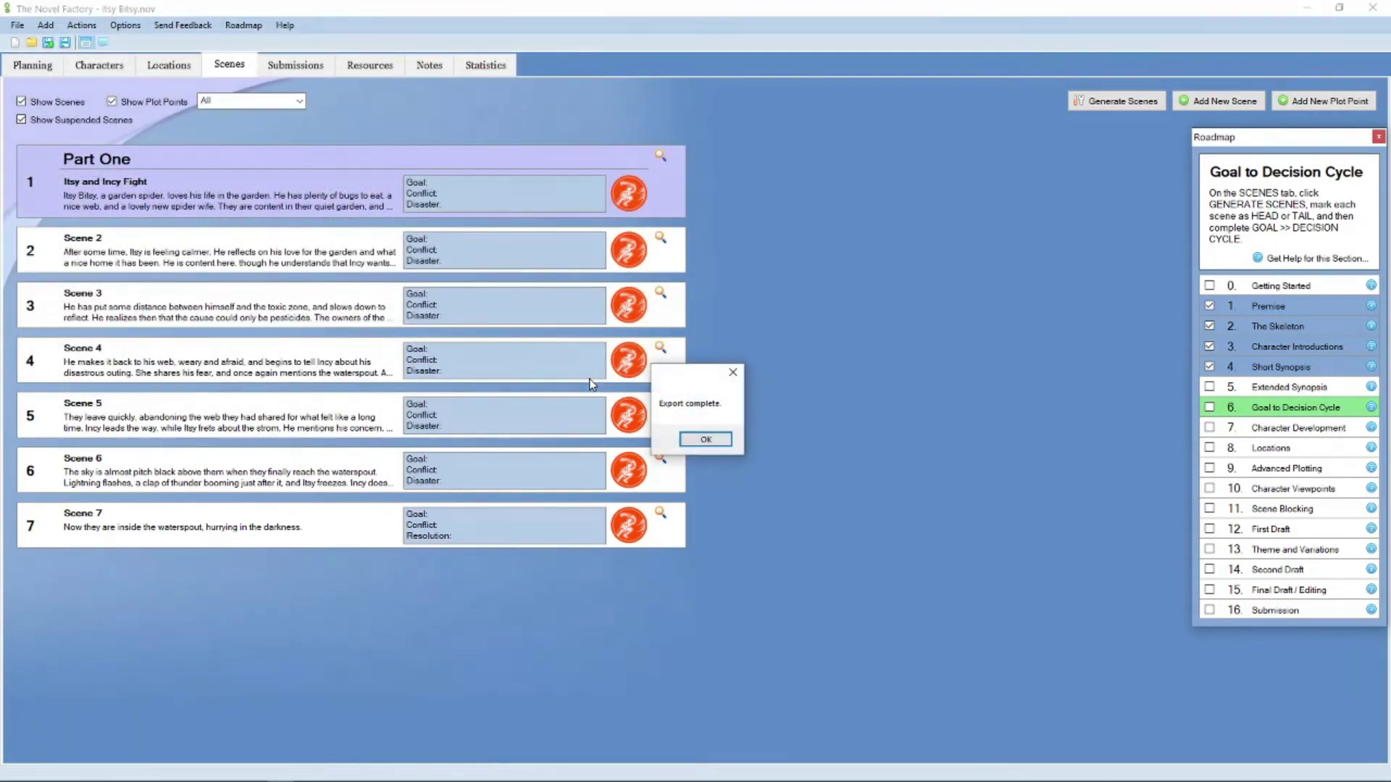
left_click(704, 440)
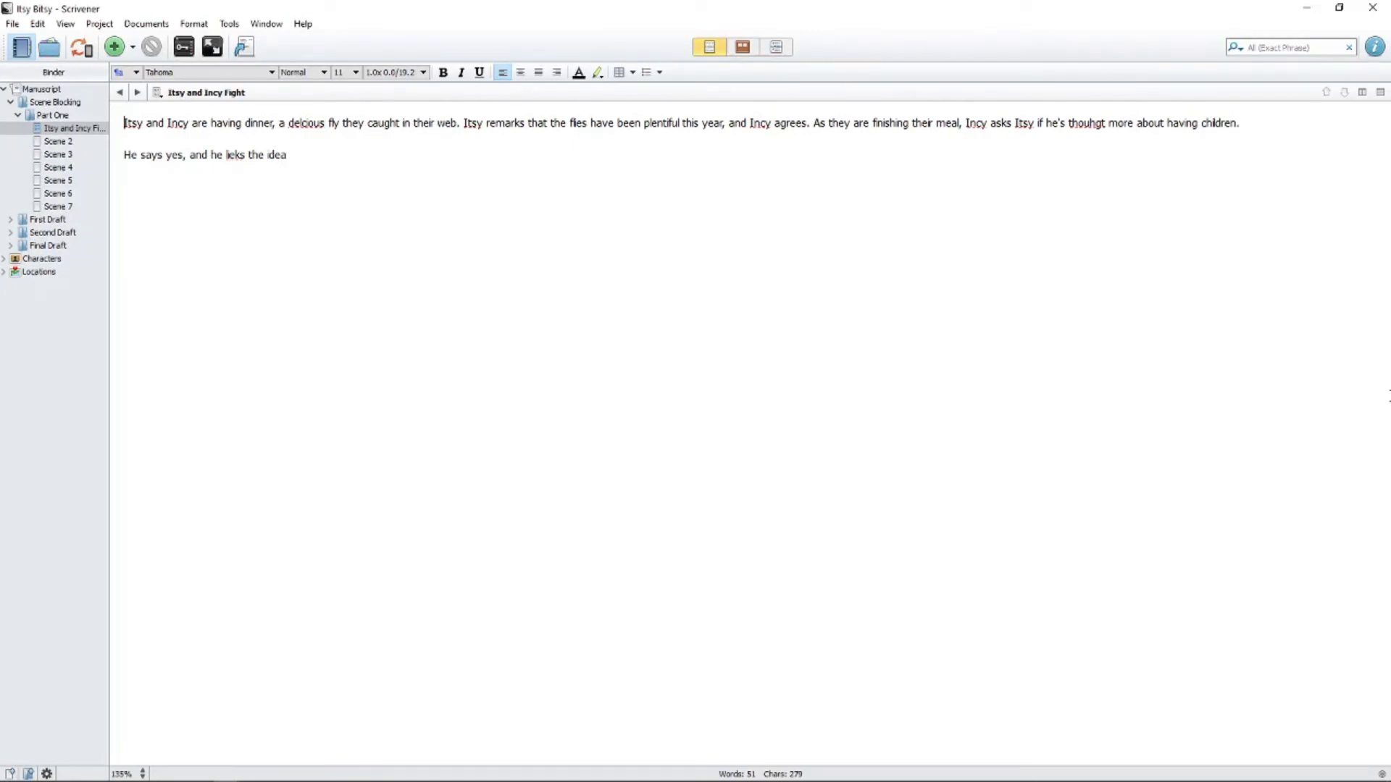
Step: In Scrivener, split the editor and open the empty First Draft of "Itsy and Incy Fight" beside its Scene Blocking, clearing the blank lines
left_click(1363, 93)
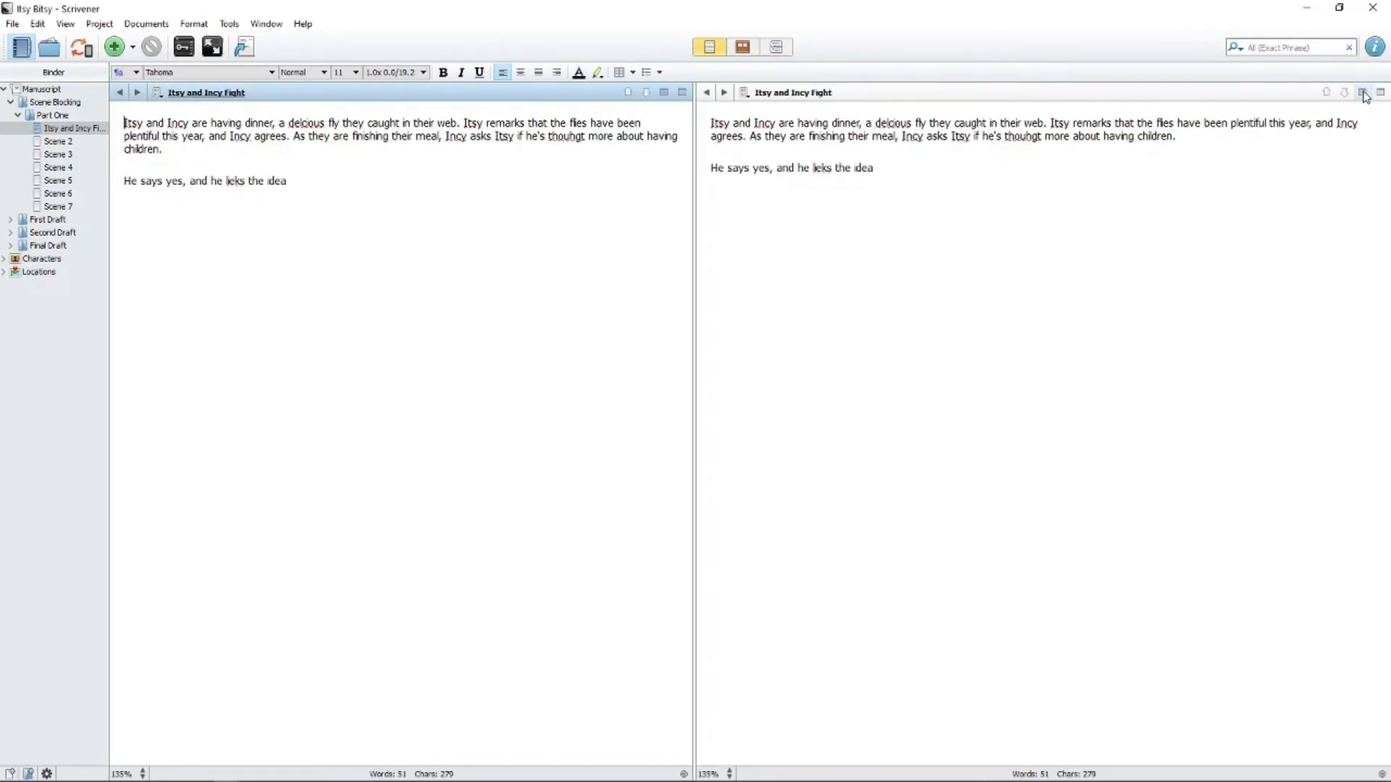
left_click(11, 219)
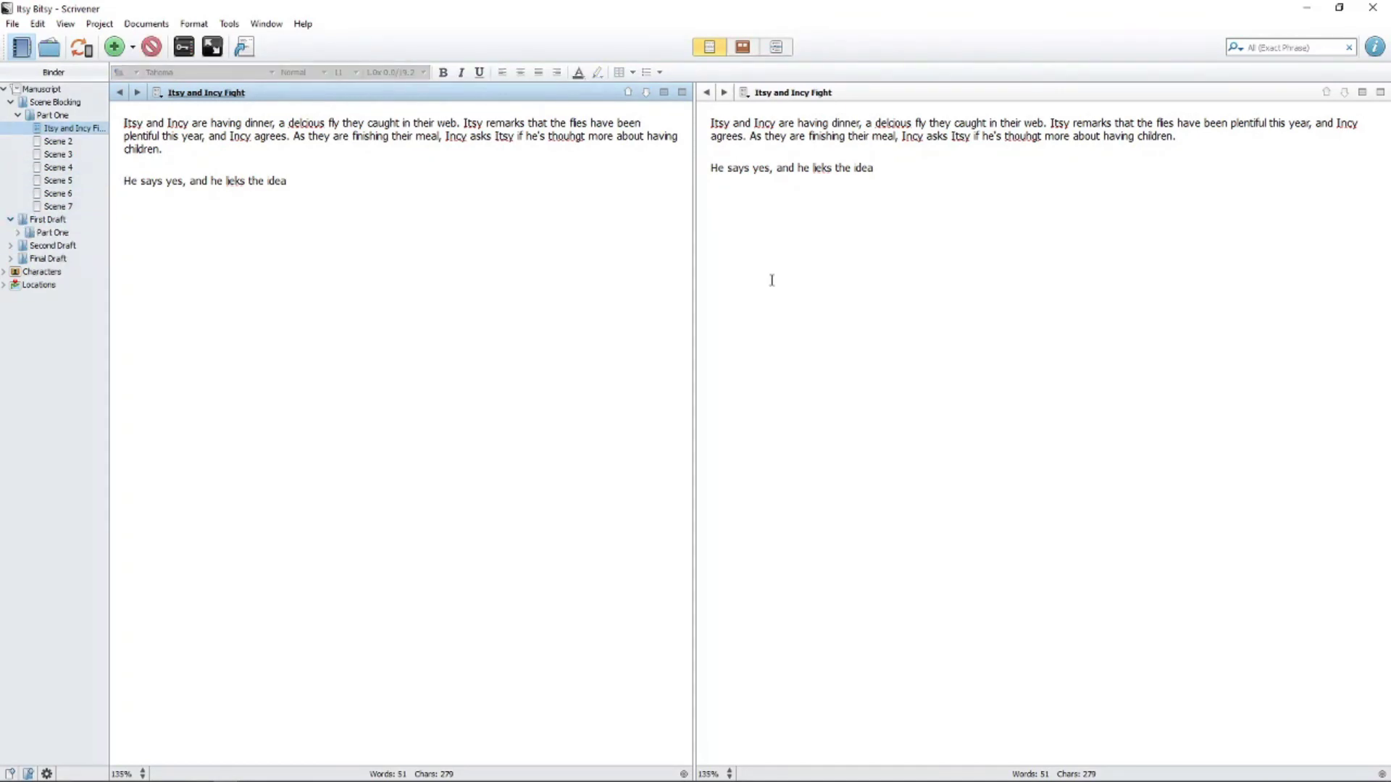
left_click(772, 281)
left_click(18, 233)
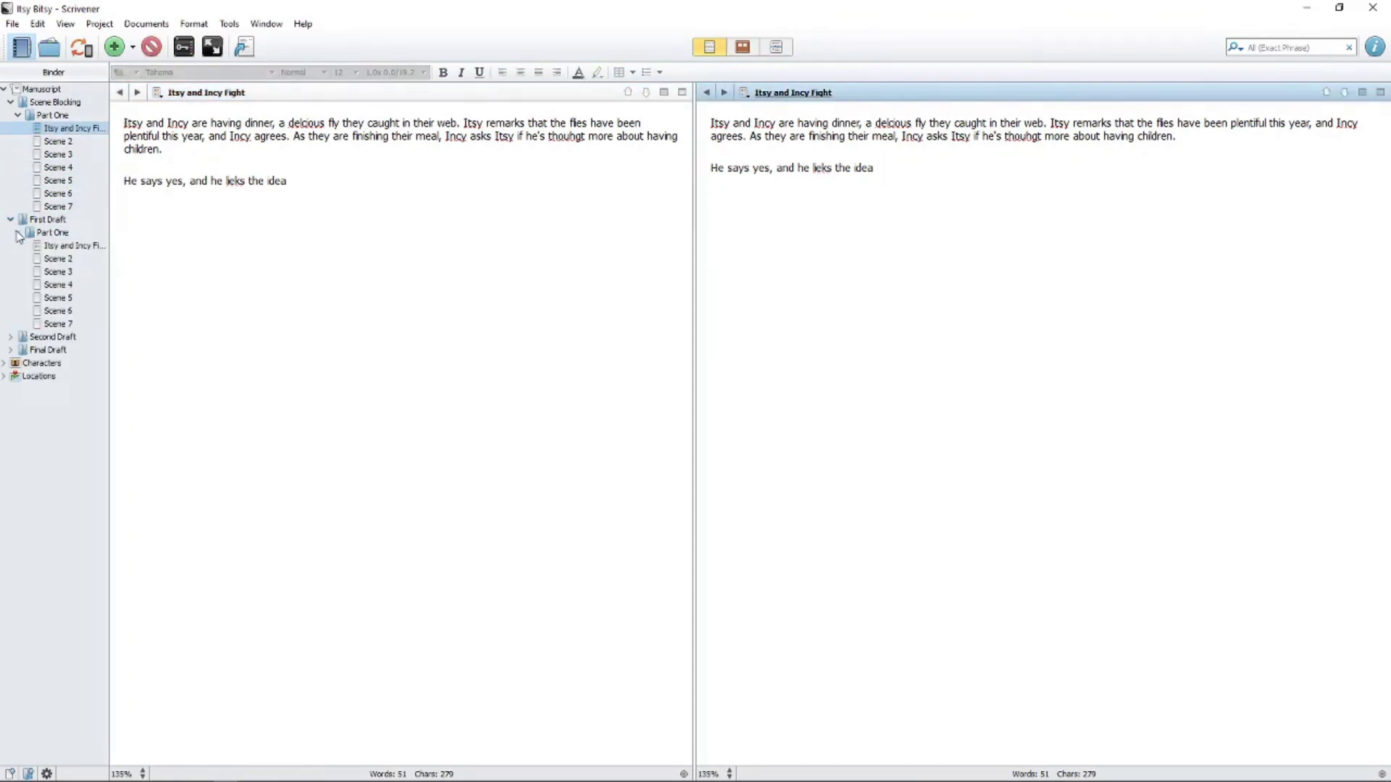
left_click(73, 245)
left_click(780, 249)
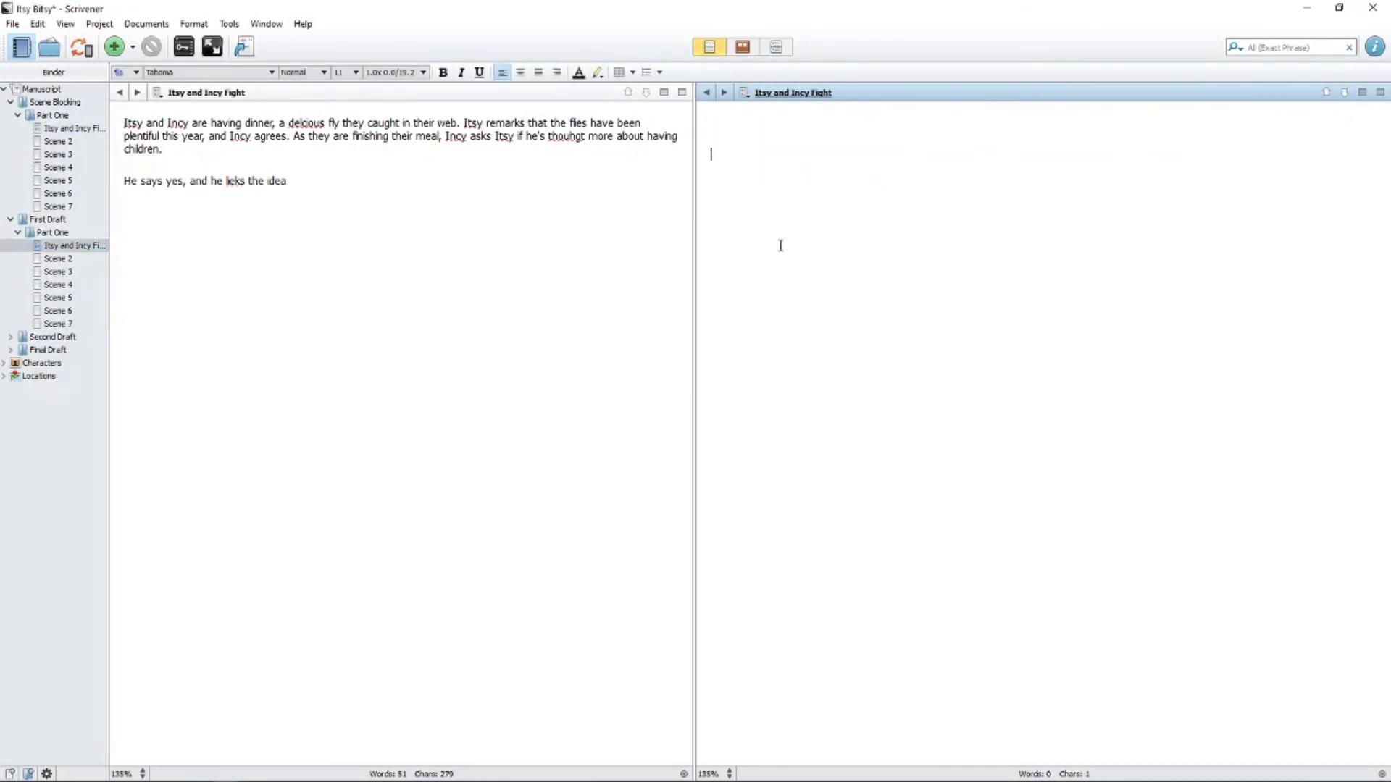
key("BackSpace")
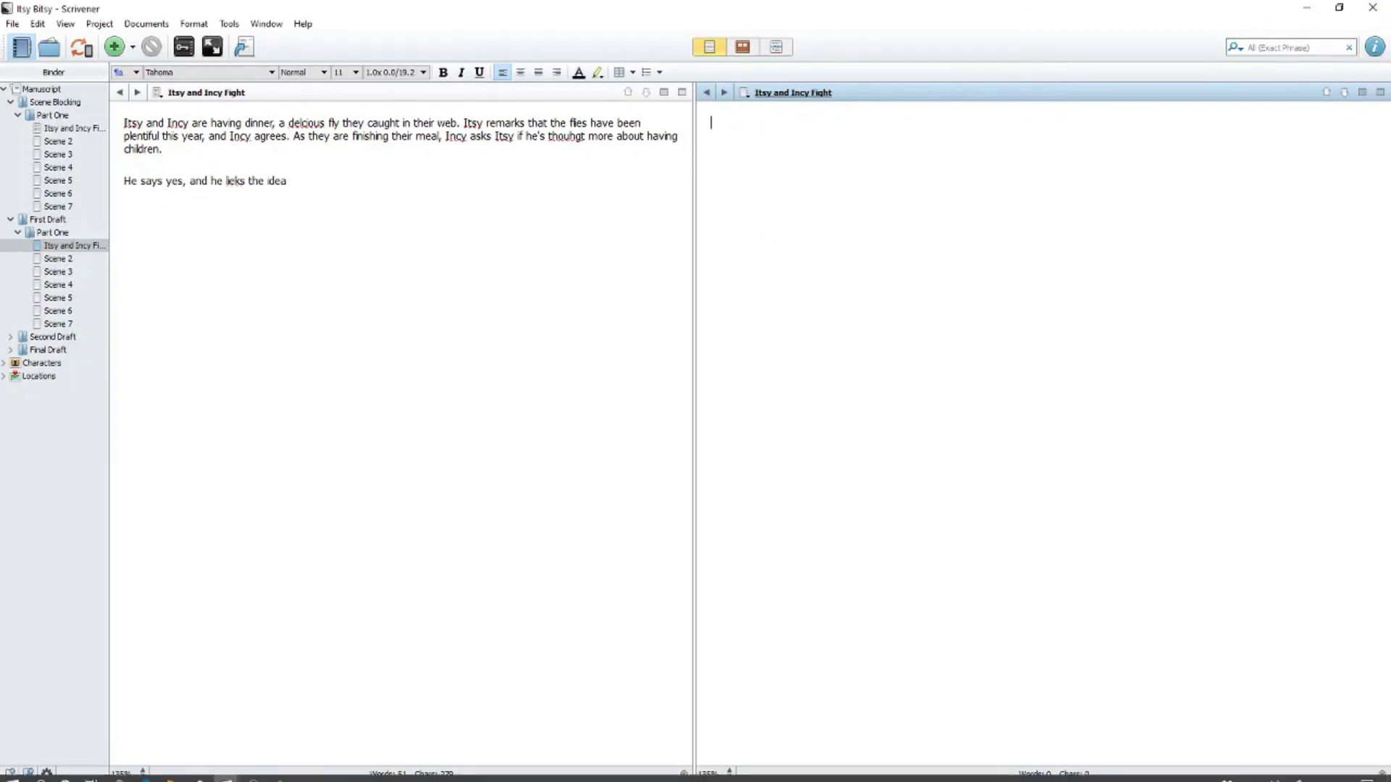
Step: Switch back to The Novel Factory, reopen "Itsy and Incy Fight" and paste the Scene Blocking content into its First Draft
left_click(280, 771)
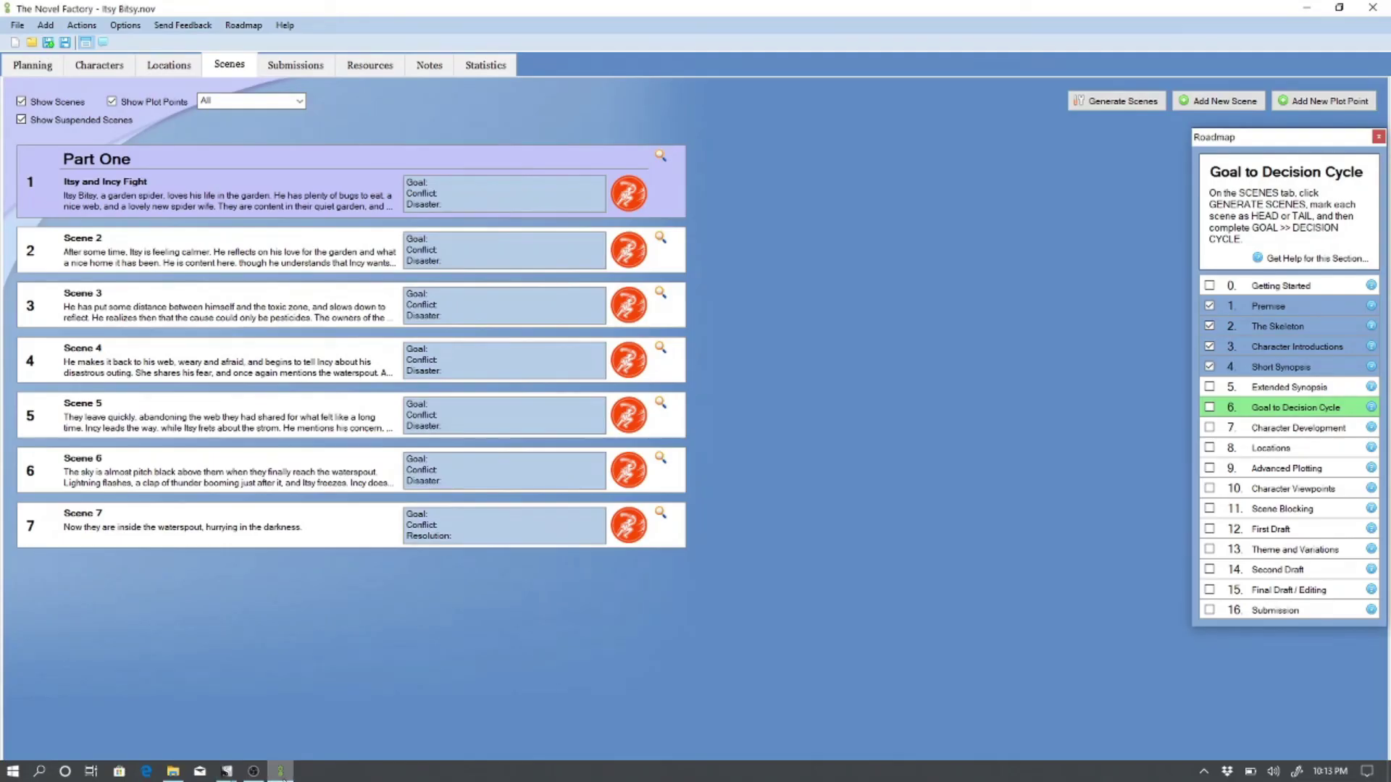
left_click(660, 161)
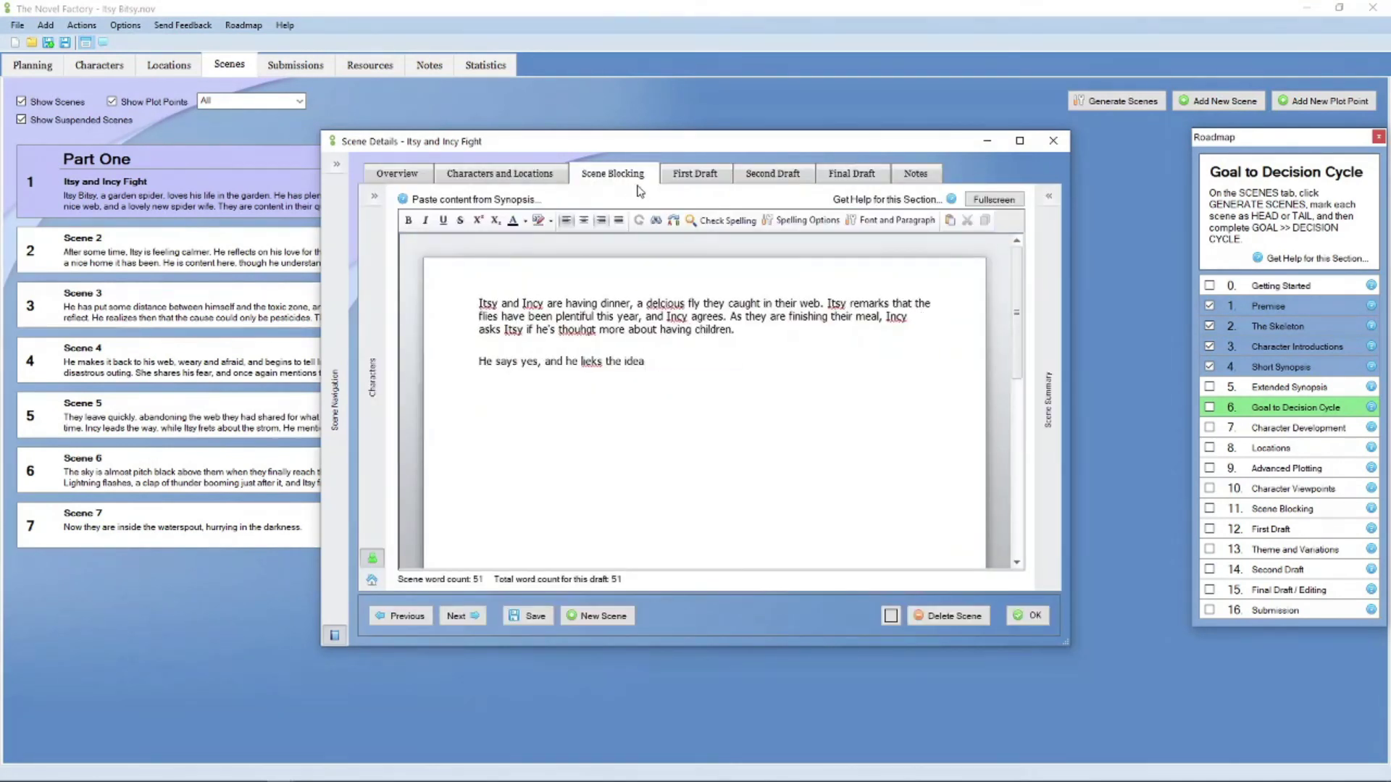
left_click(699, 171)
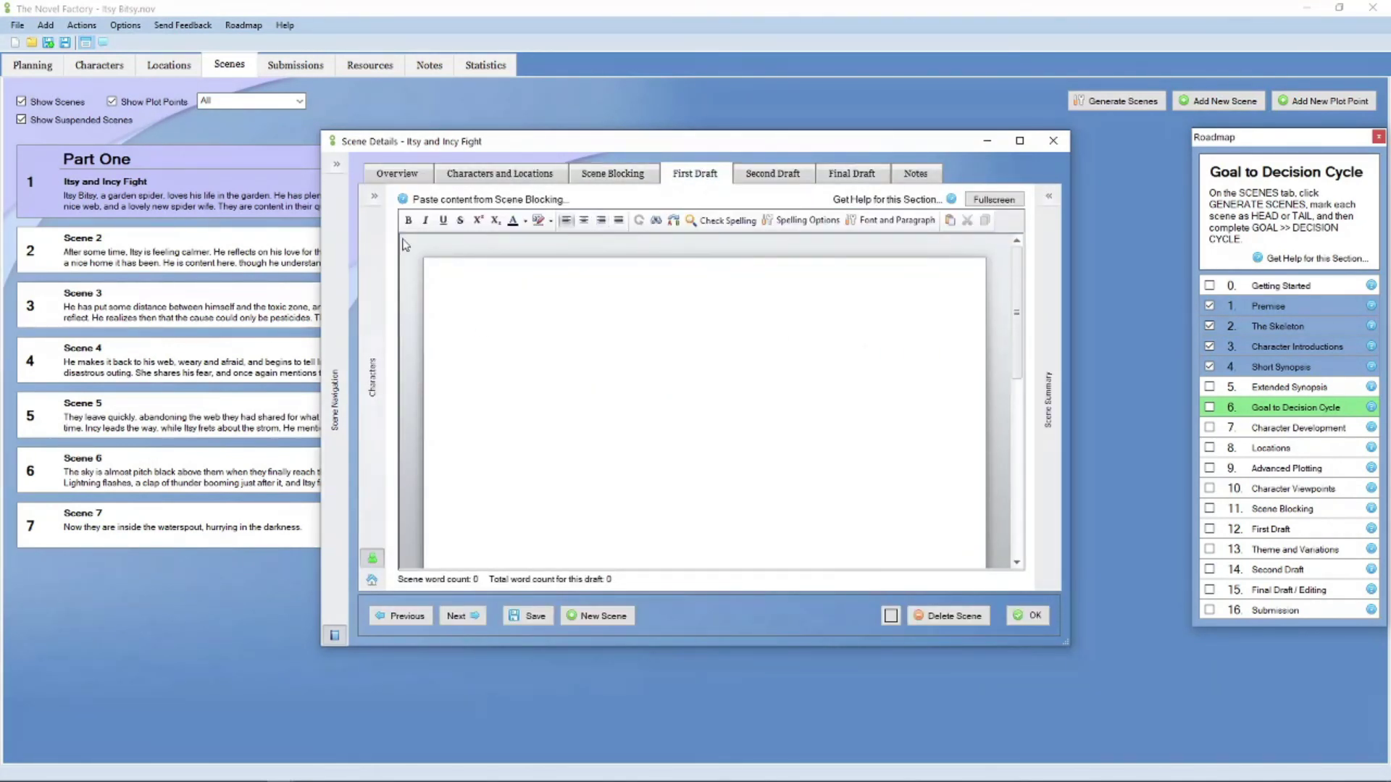
left_click(462, 208)
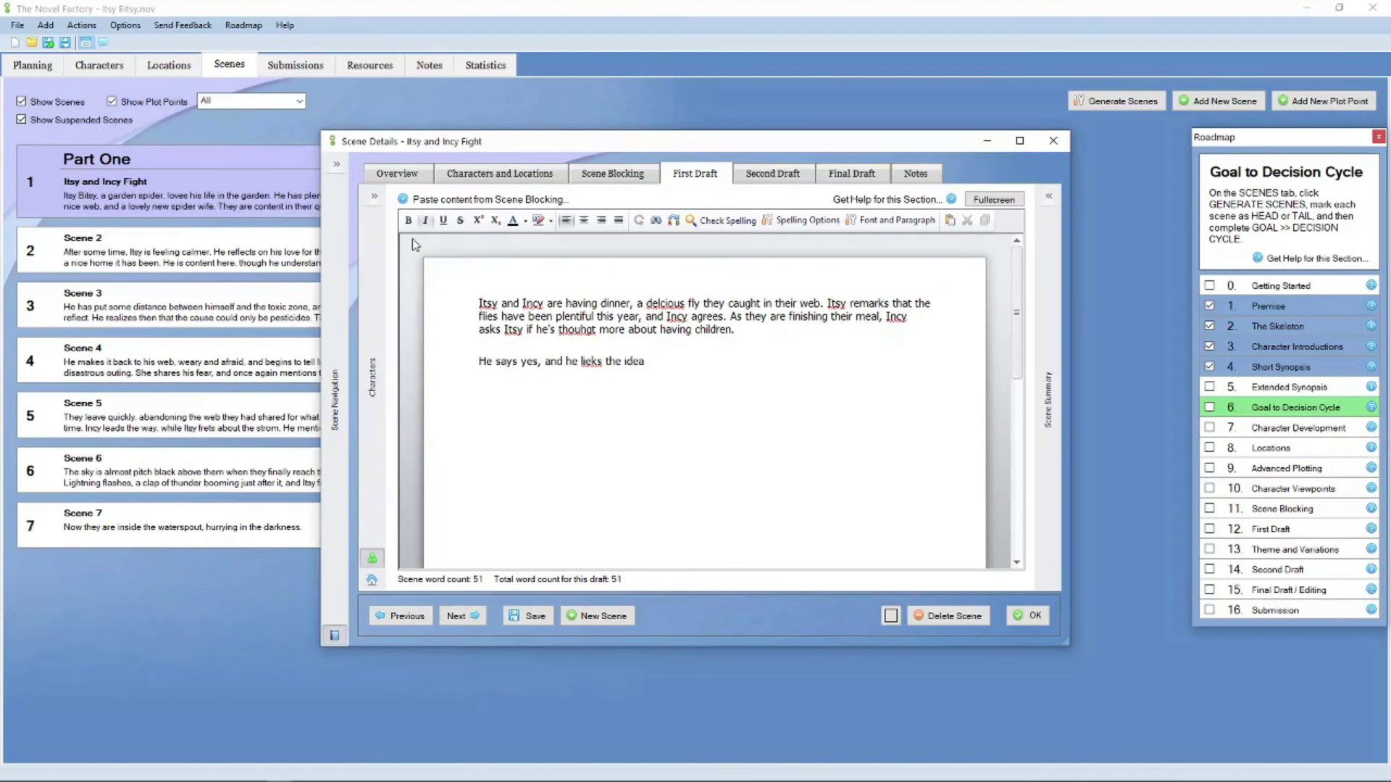
Step: Show the scene's characters, its locations and the Scene Summary alongside the First Draft text
left_click(374, 196)
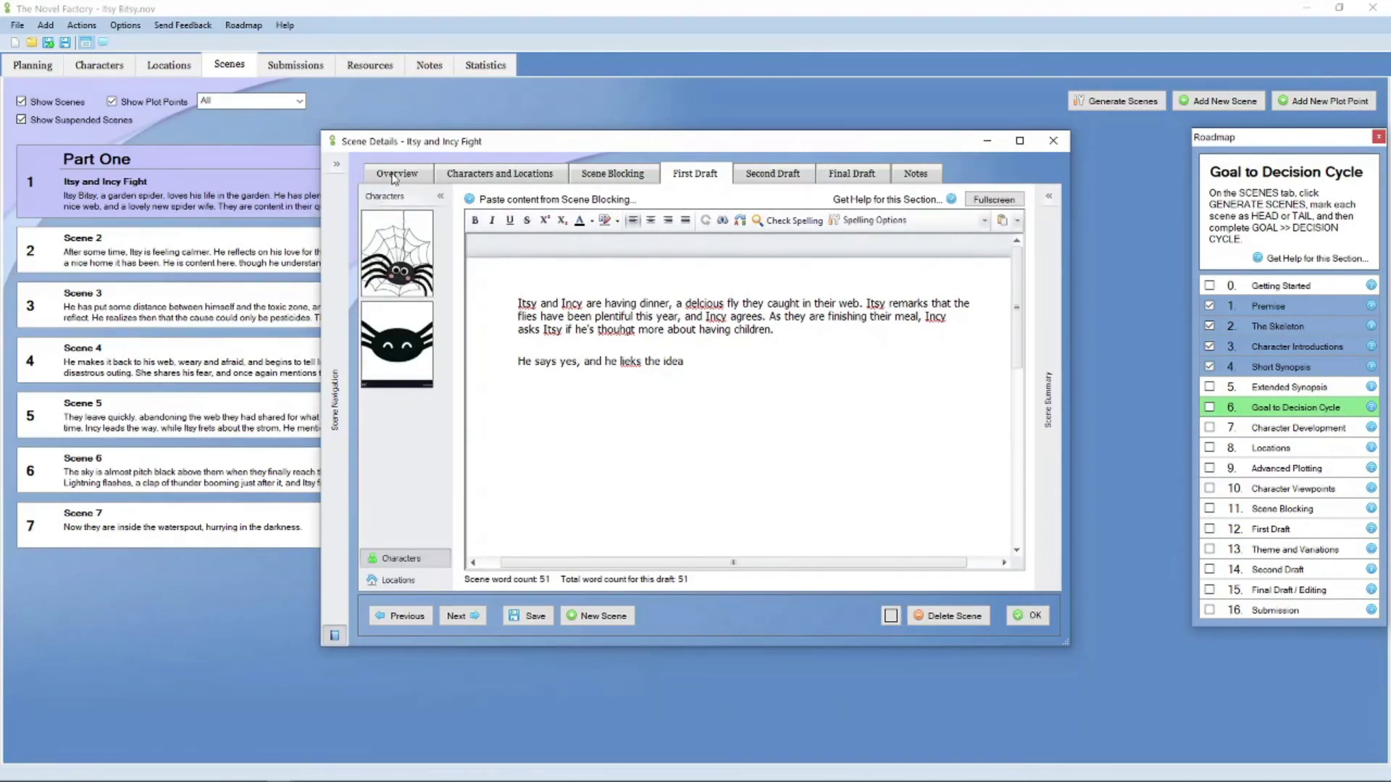
left_click(395, 580)
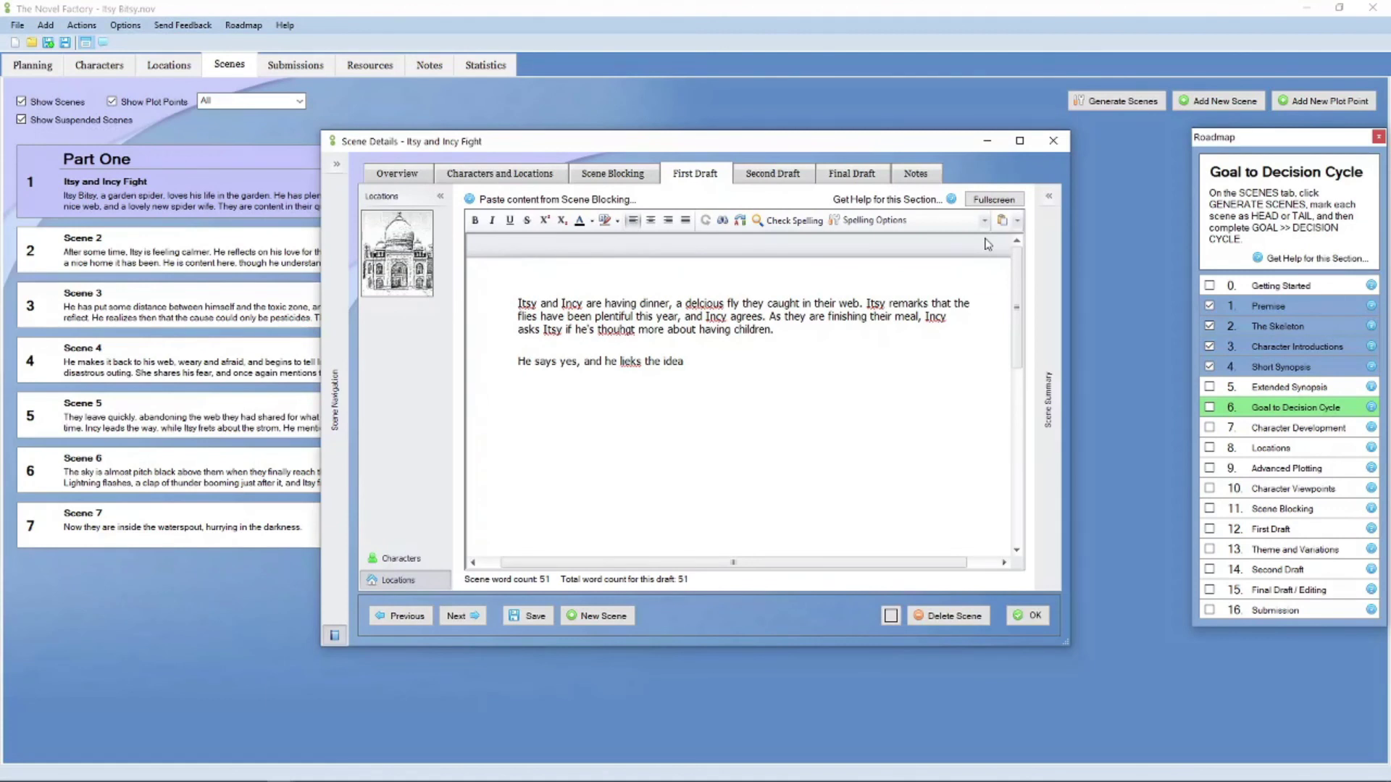
left_click(1048, 312)
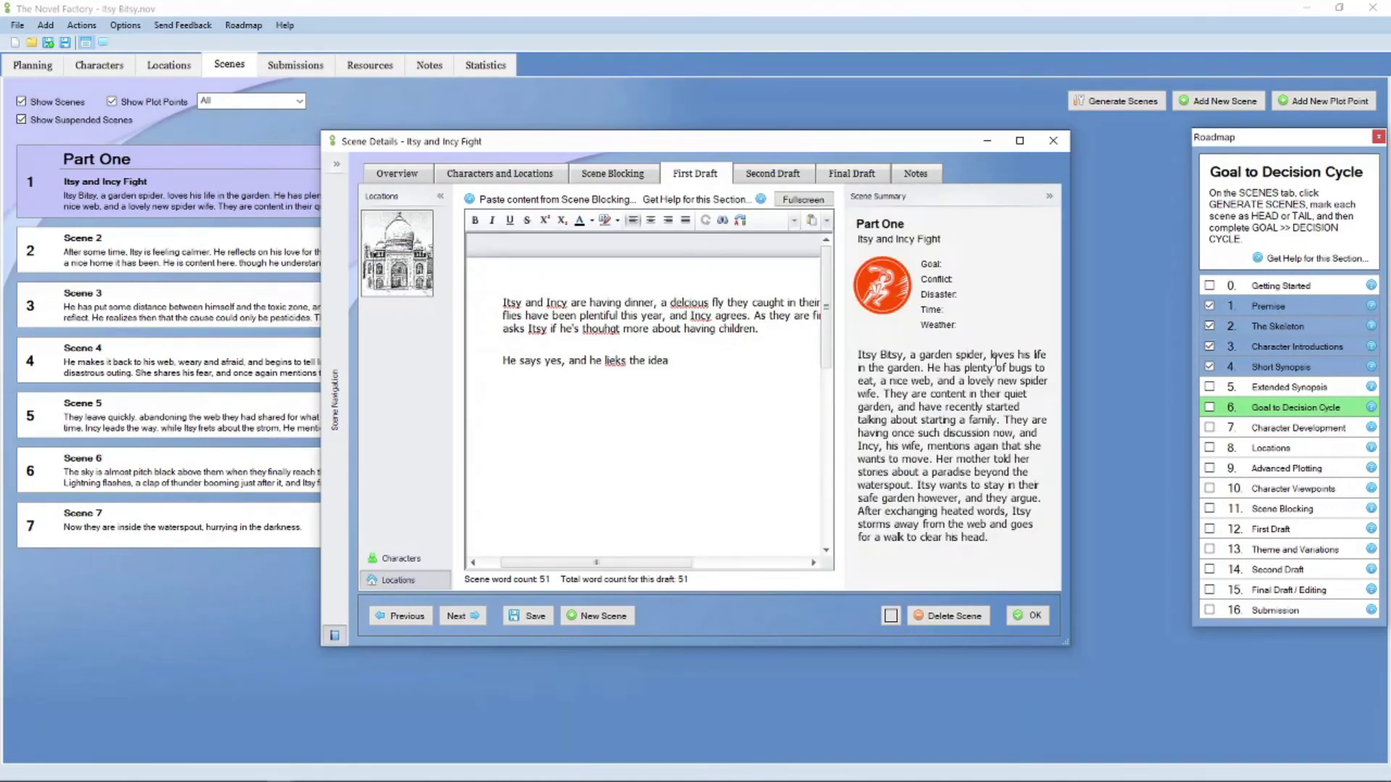